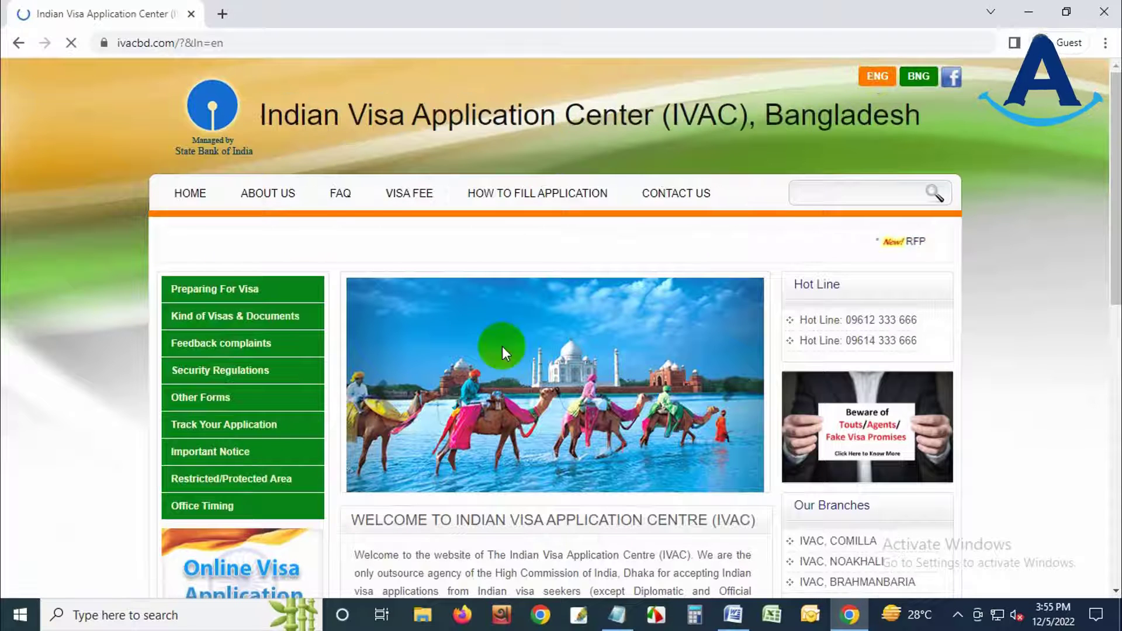
# - Switch the IVAC Bangladesh site to Bengali and browse the About Us and FAQ menus
pyautogui.click(918, 82)
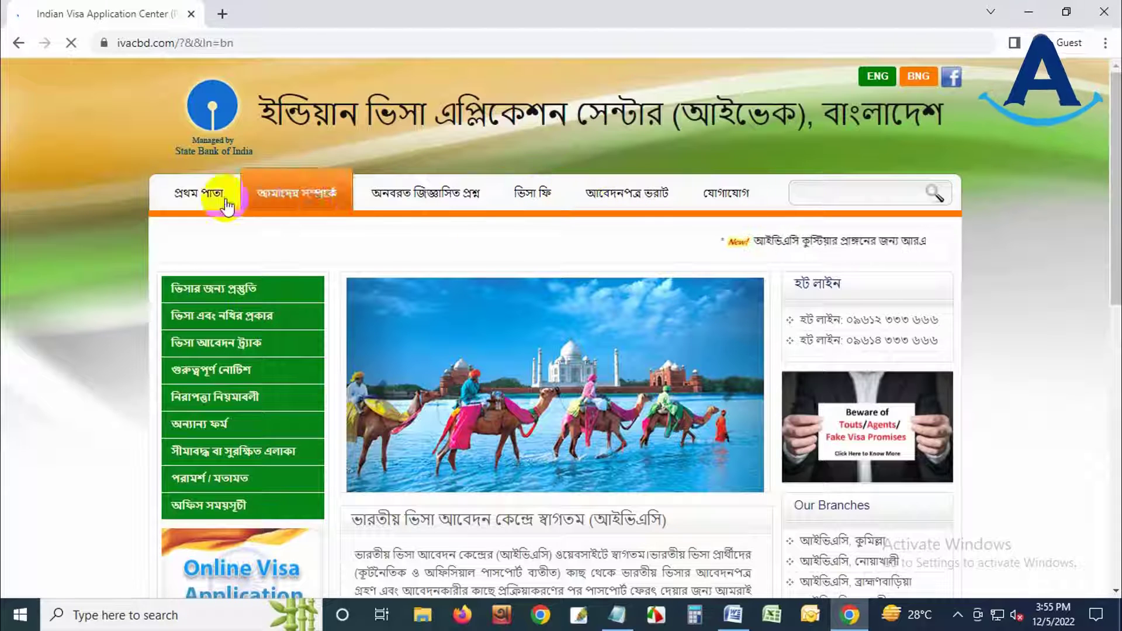
pyautogui.click(306, 169)
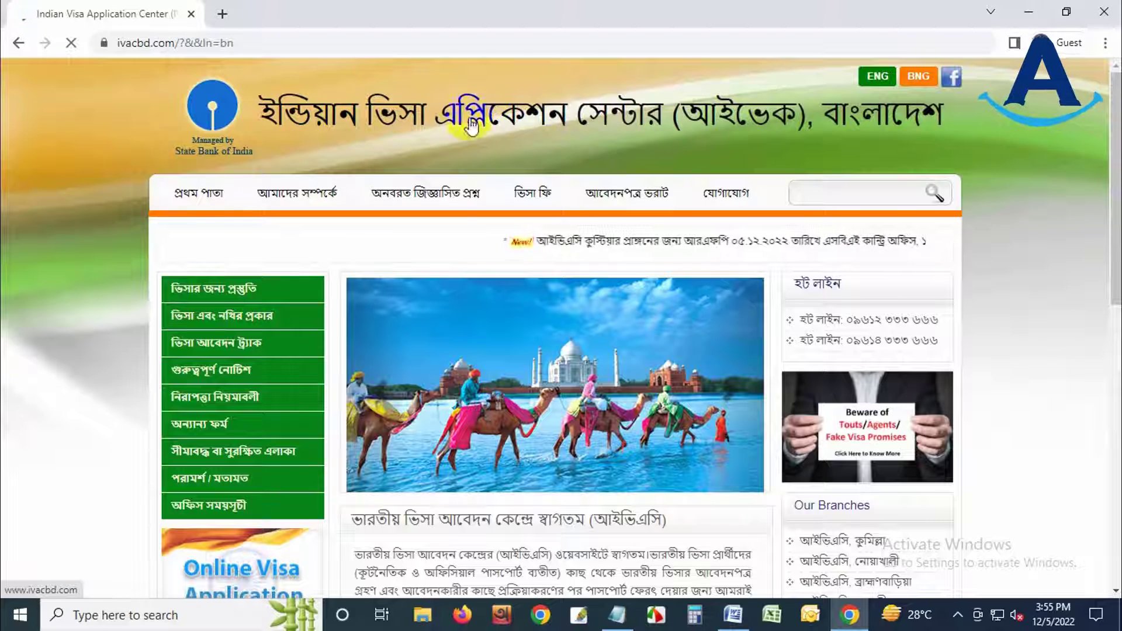
pyautogui.click(288, 216)
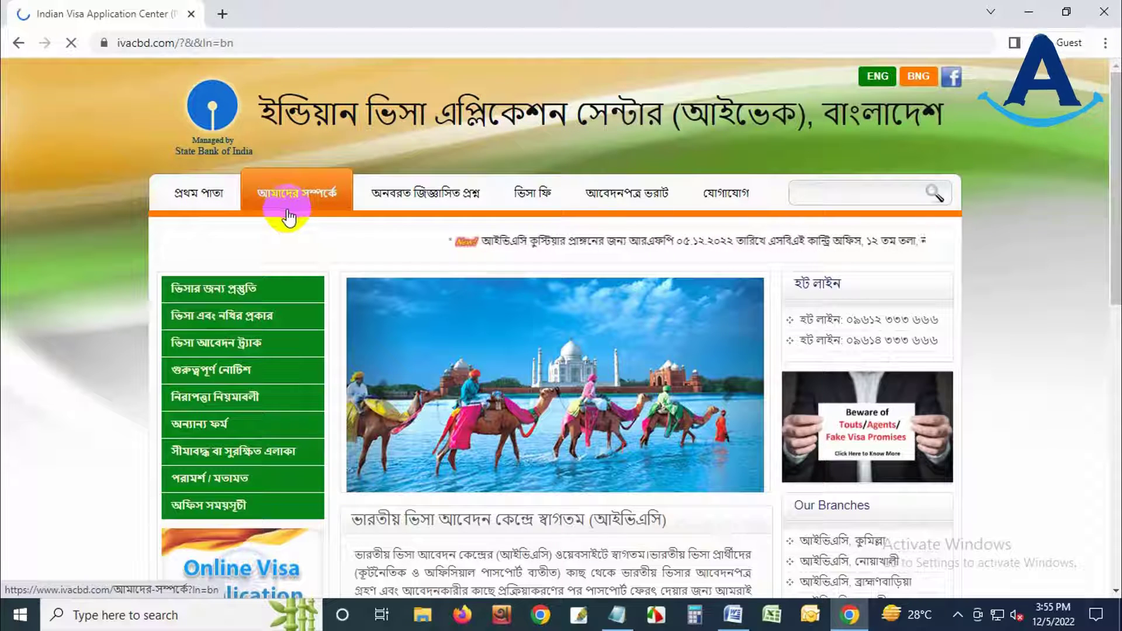
pyautogui.click(428, 200)
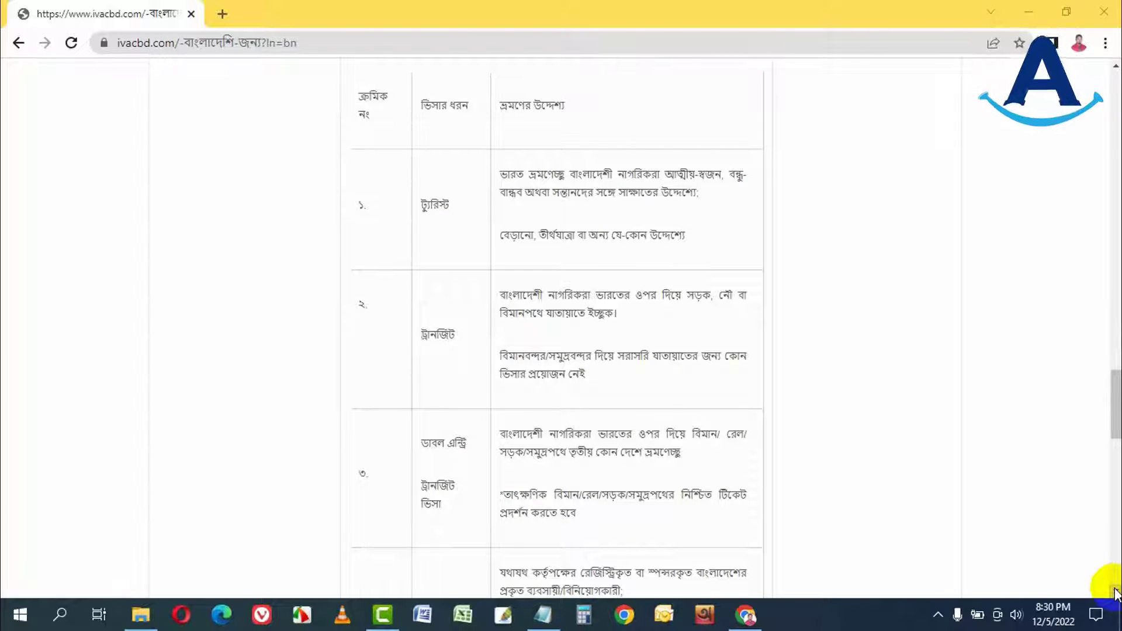
# - Scroll down through the visa types table to its end
pyautogui.scroll(-3, 1117, 594)
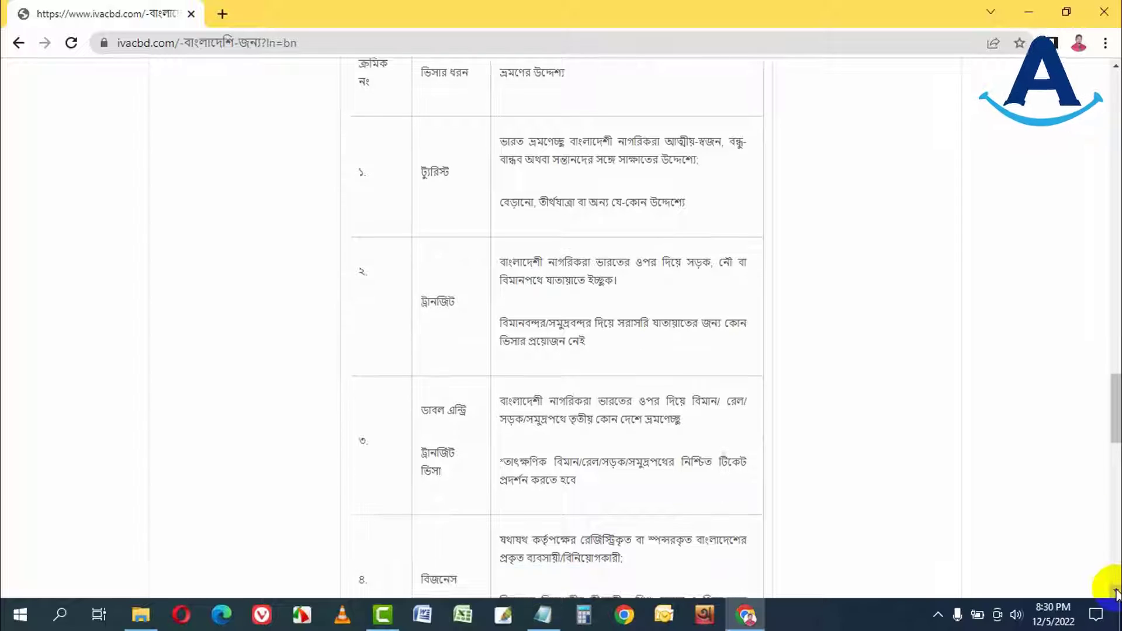
pyautogui.scroll(-3, 1116, 593)
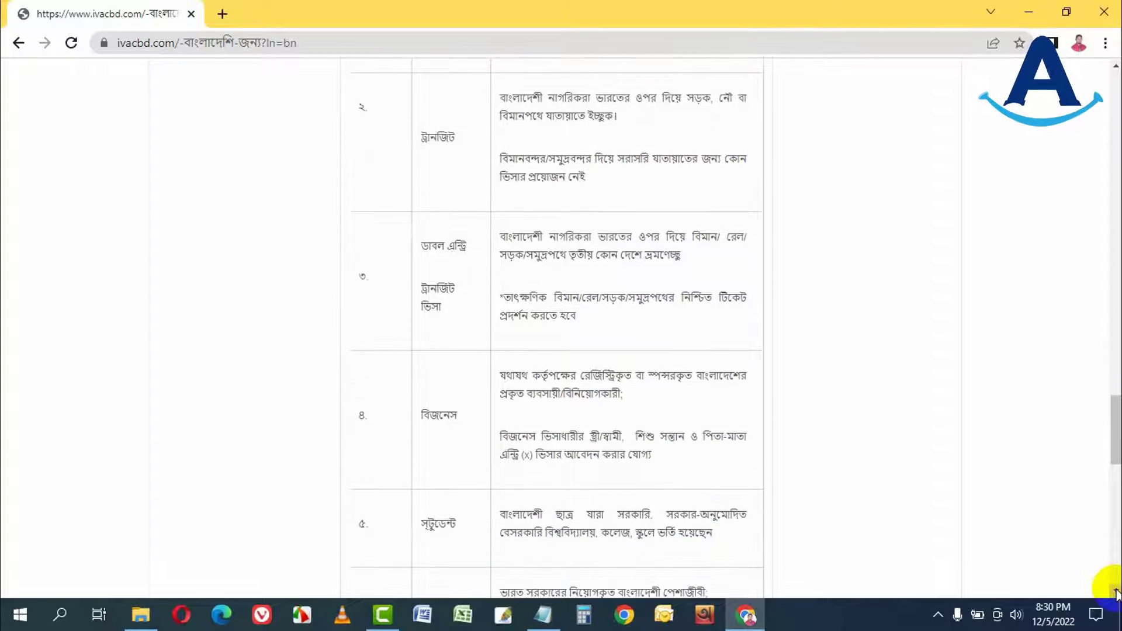
pyautogui.scroll(-3, 1116, 594)
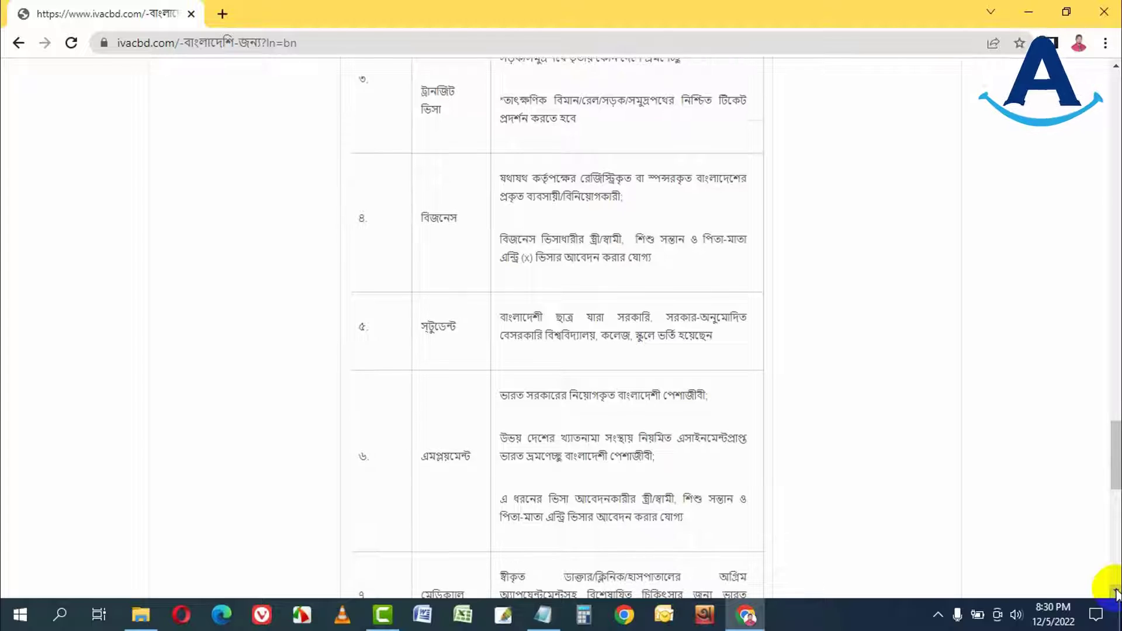
pyautogui.scroll(-3, 1117, 593)
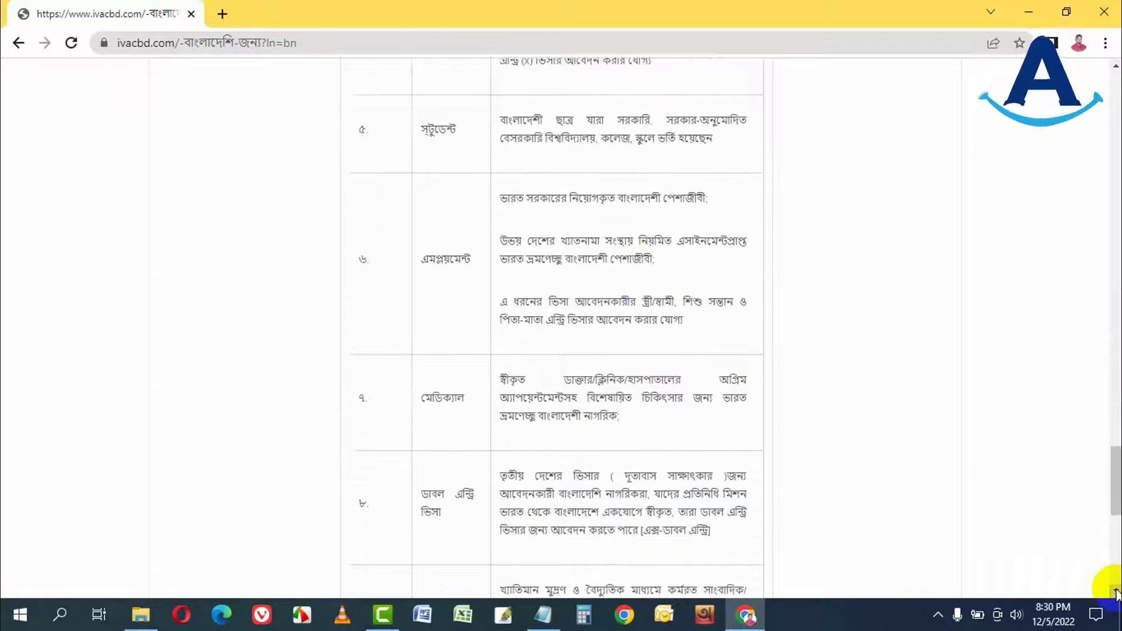
pyautogui.scroll(-3, 1116, 593)
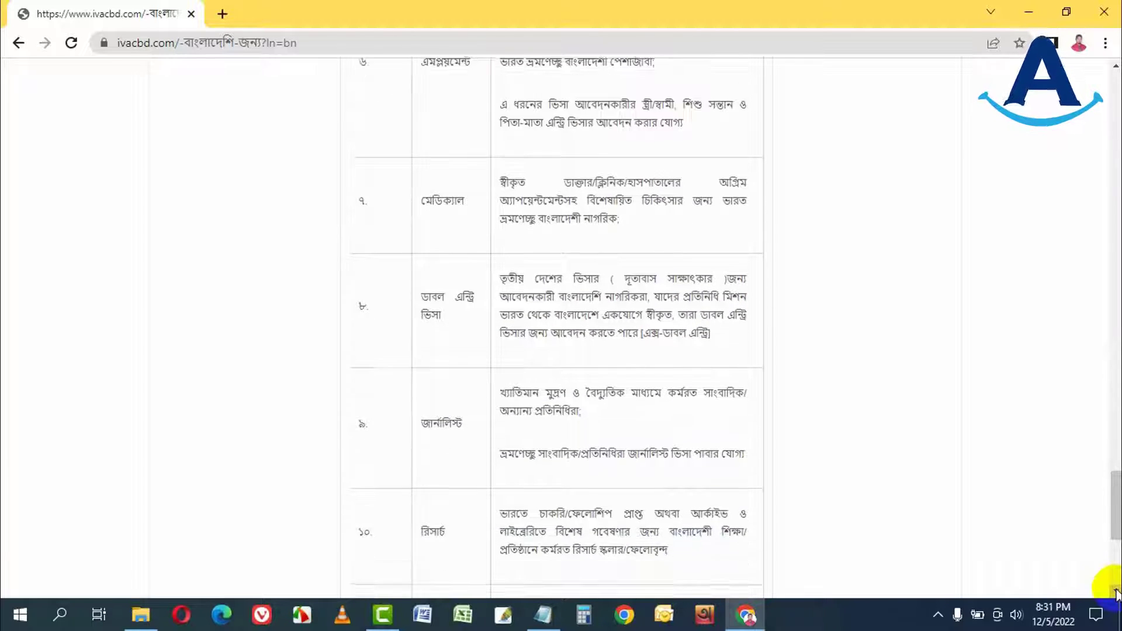
pyautogui.scroll(-3, 1116, 593)
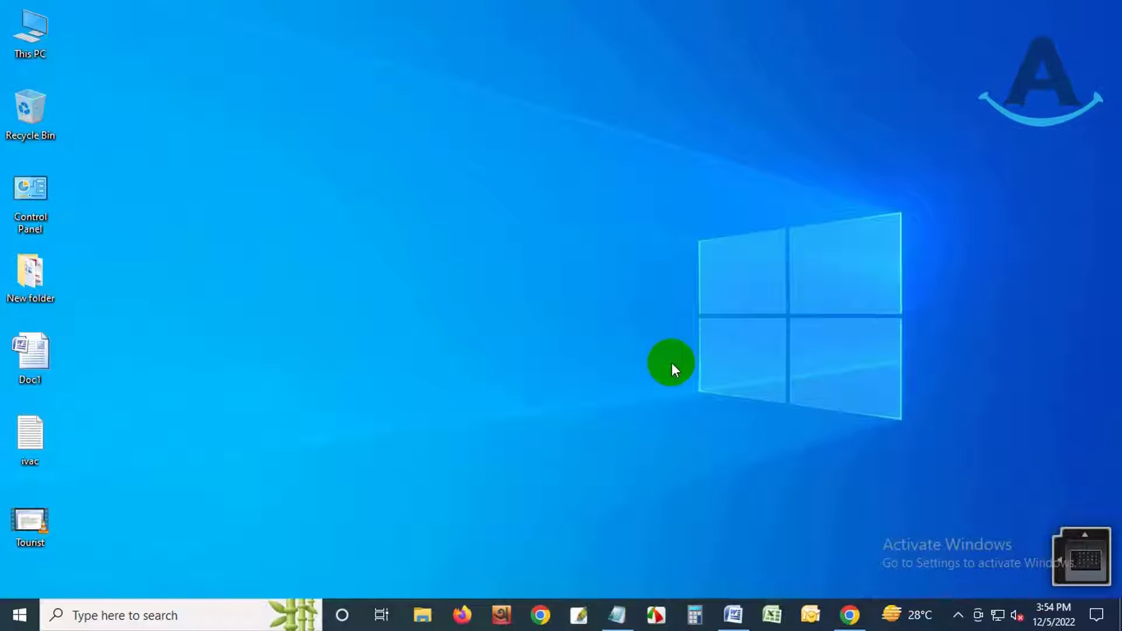
# - Open a new Chrome guest window and load ivacbd.com
pyautogui.click(851, 621)
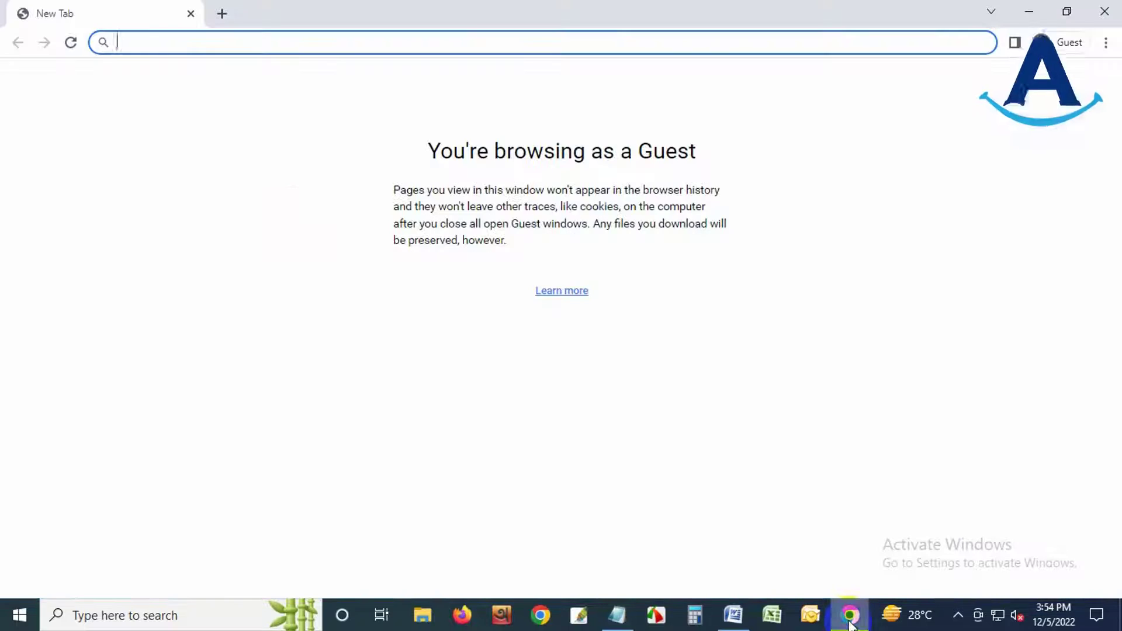
pyautogui.write('i')
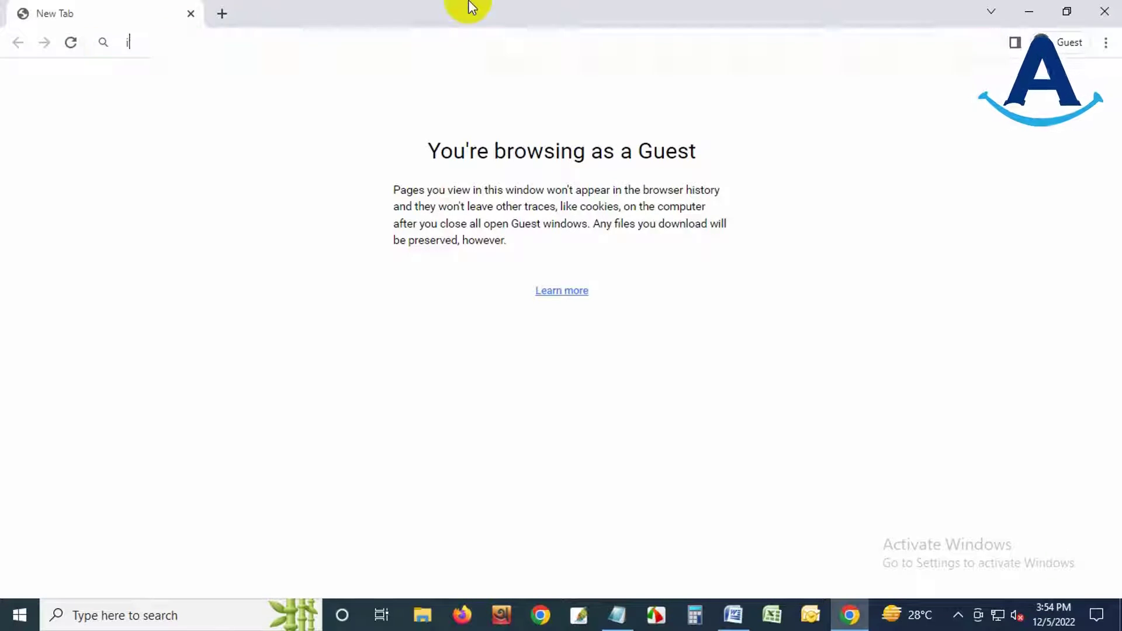
pyautogui.write('vac')
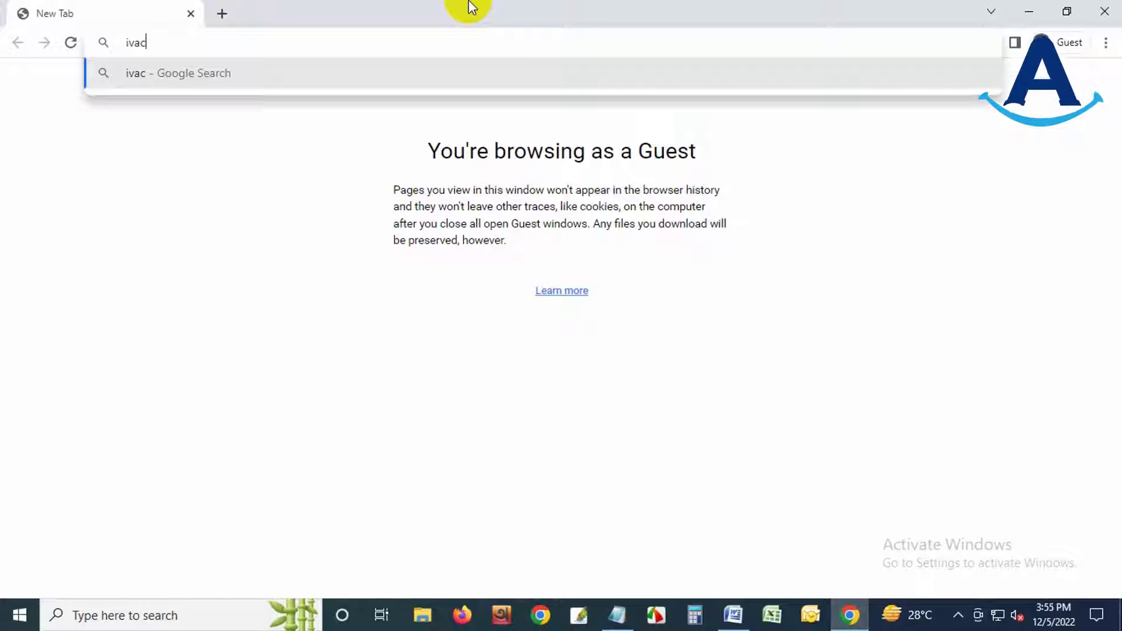
pyautogui.write('bd.')
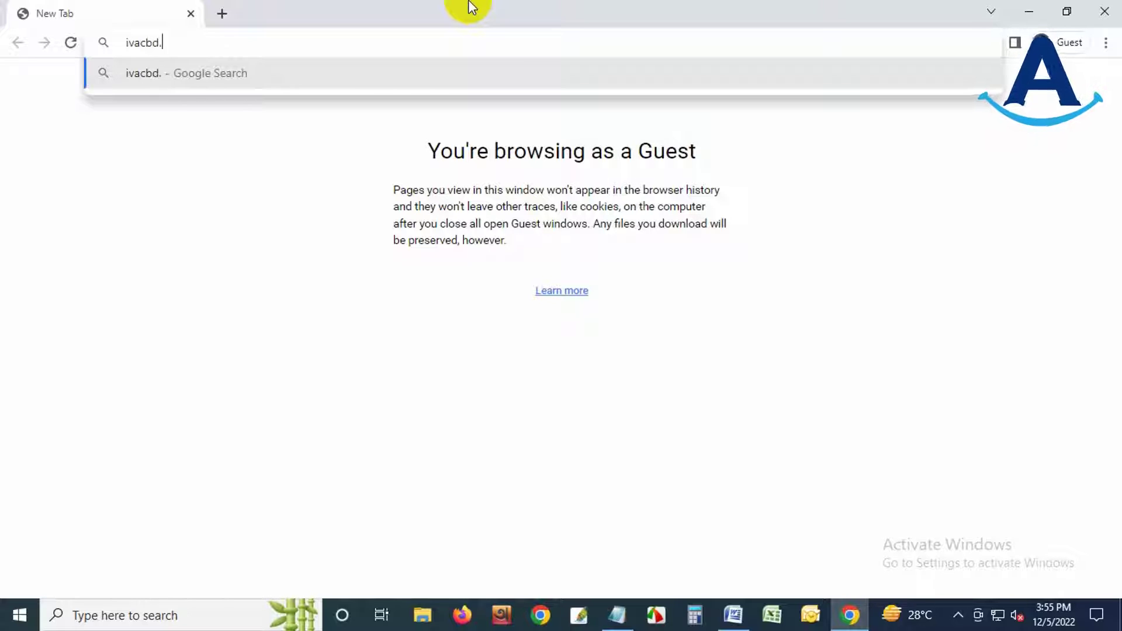
pyautogui.write('com')
pyautogui.press('Return')
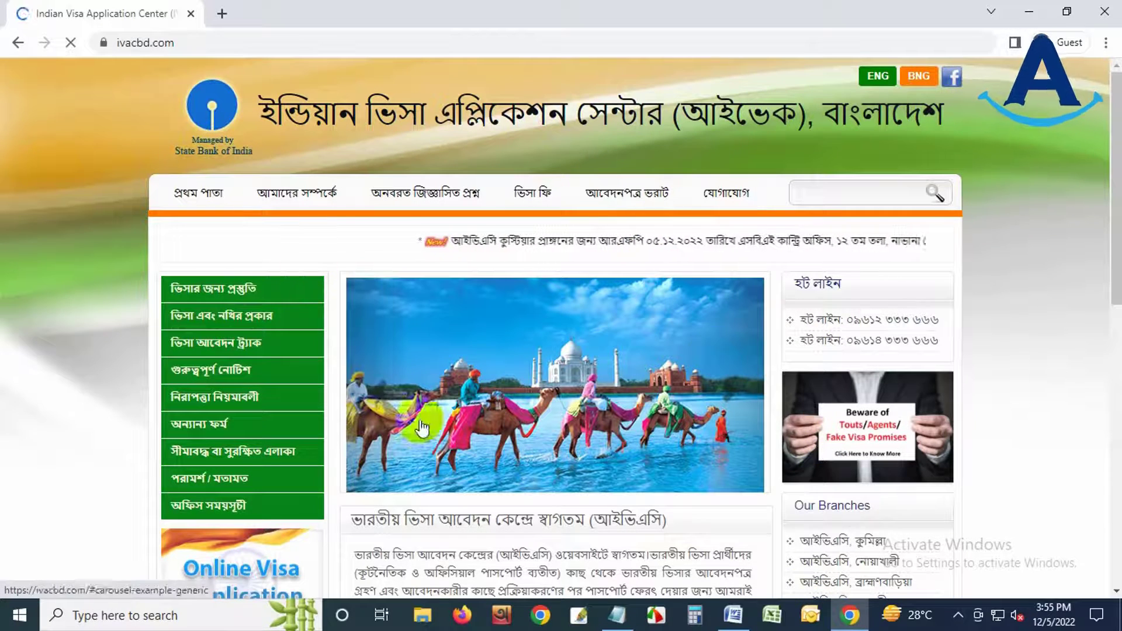
# - Switch the site to English and read through the application-filling guide under About Us
pyautogui.click(878, 81)
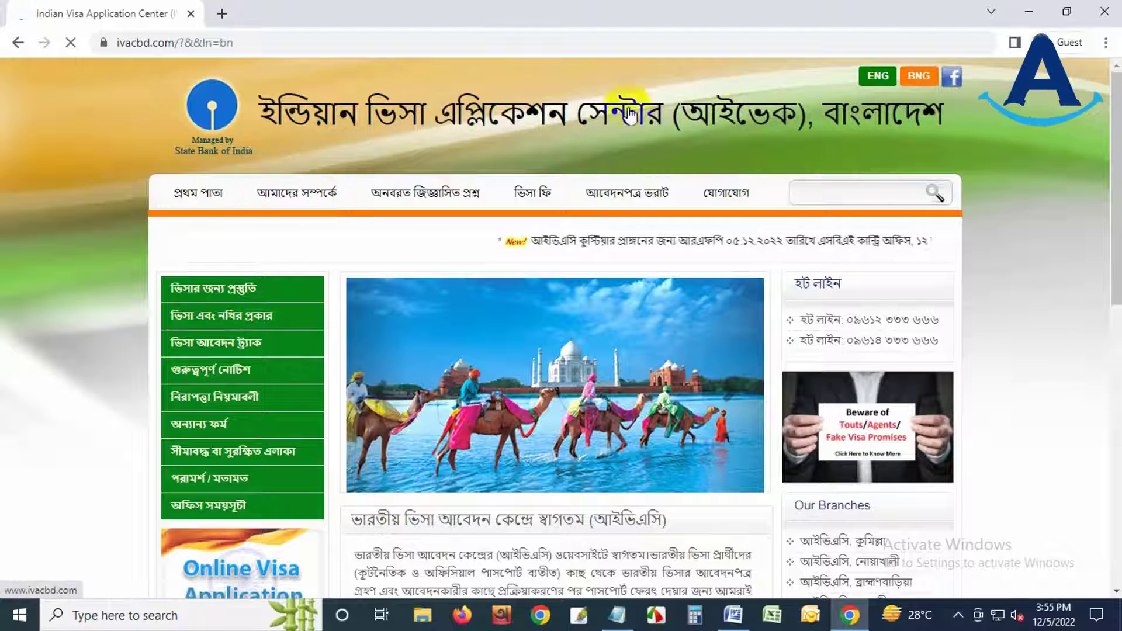
pyautogui.click(288, 218)
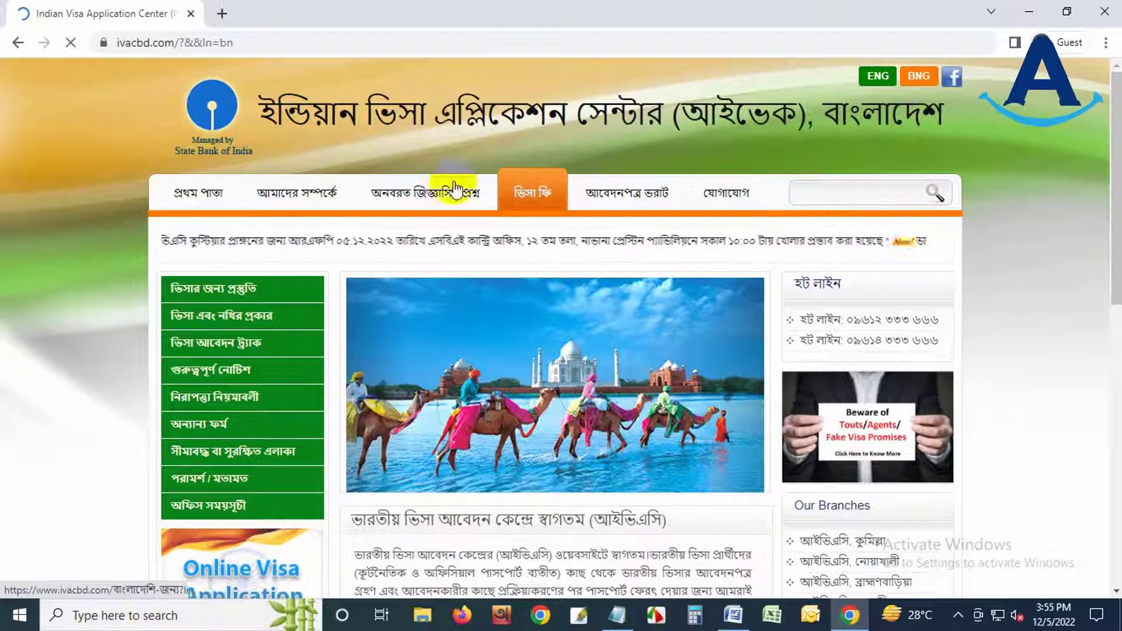
pyautogui.click(630, 193)
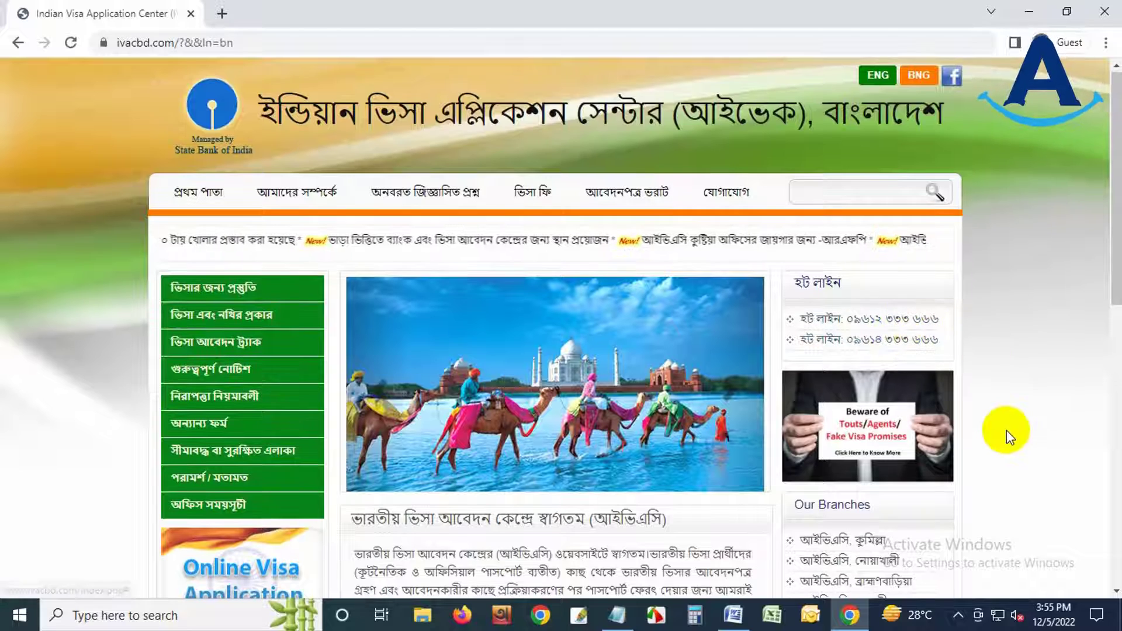
pyautogui.scroll(-1, 1007, 430)
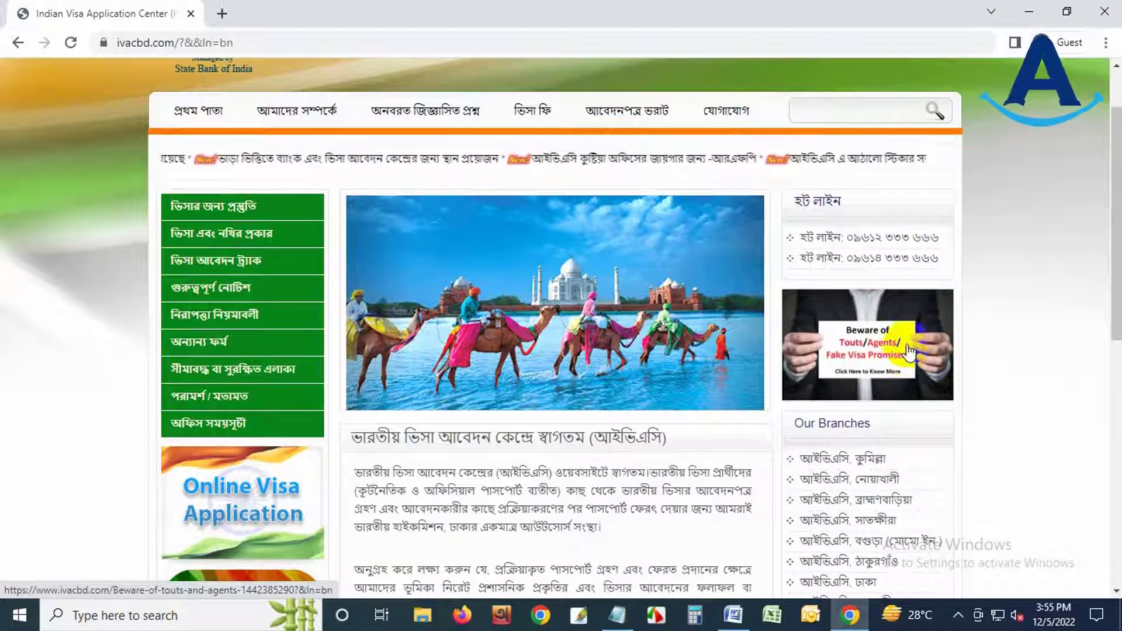
pyautogui.scroll(-3, 1022, 367)
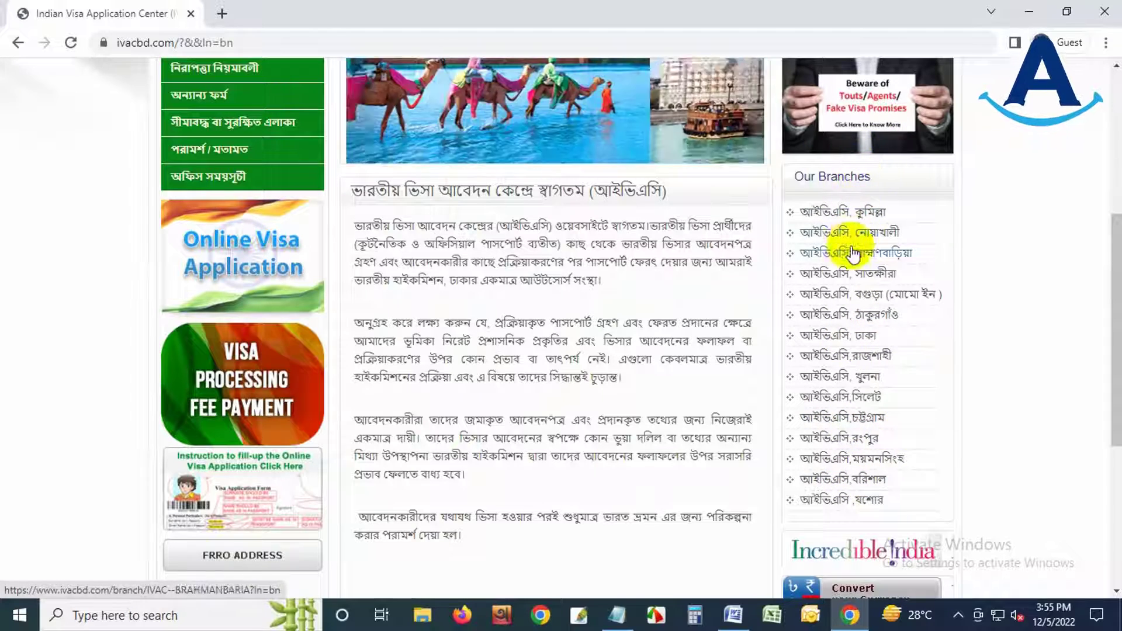
pyautogui.scroll(-5, 1061, 346)
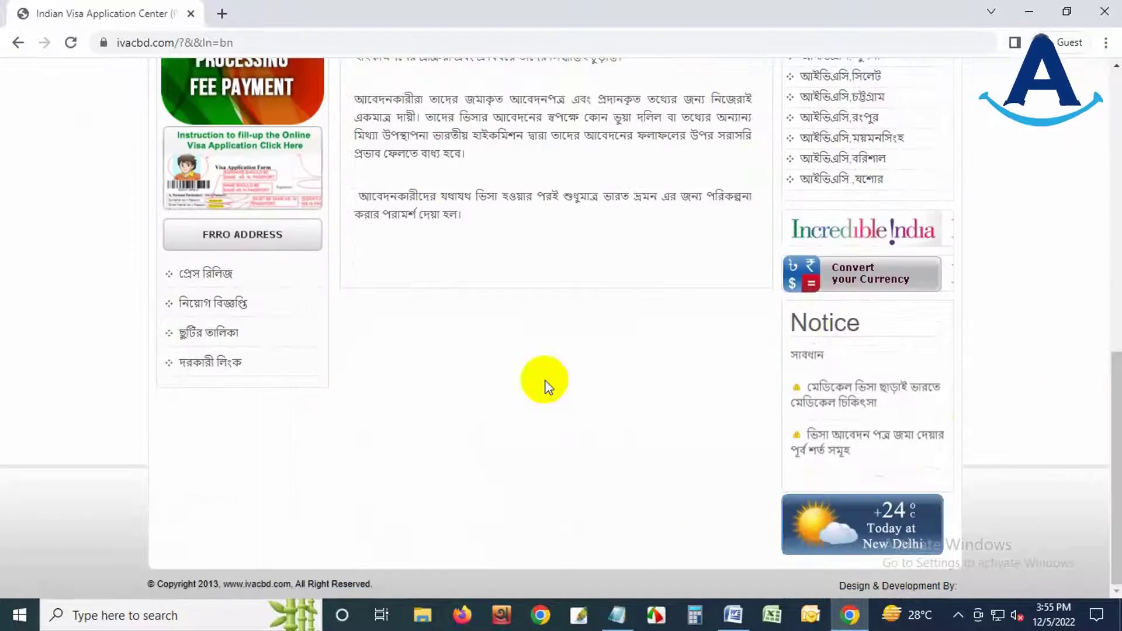
pyautogui.scroll(10, 678, 435)
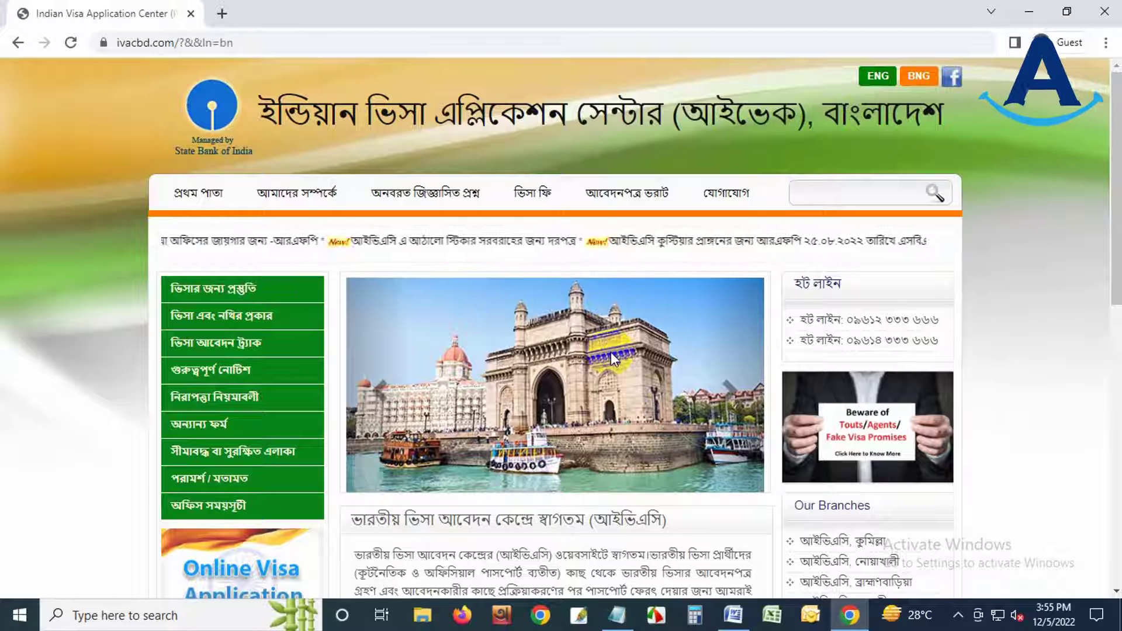
pyautogui.scroll(-3, 526, 386)
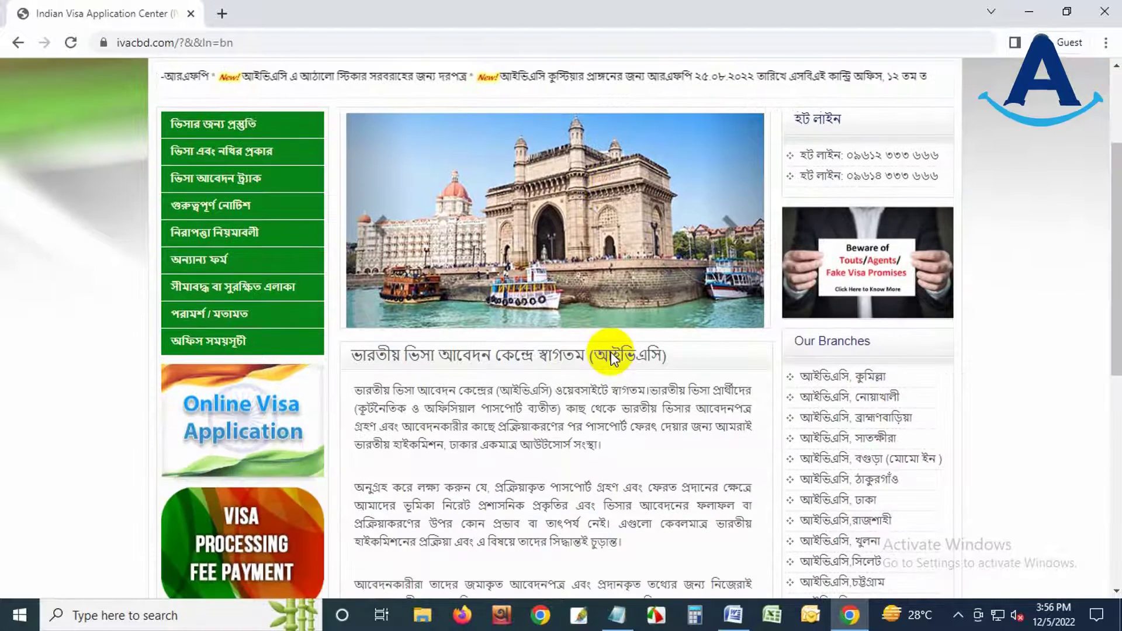
# - Go to the online visa application form site, dismiss its popup, and start a new application
pyautogui.click(254, 412)
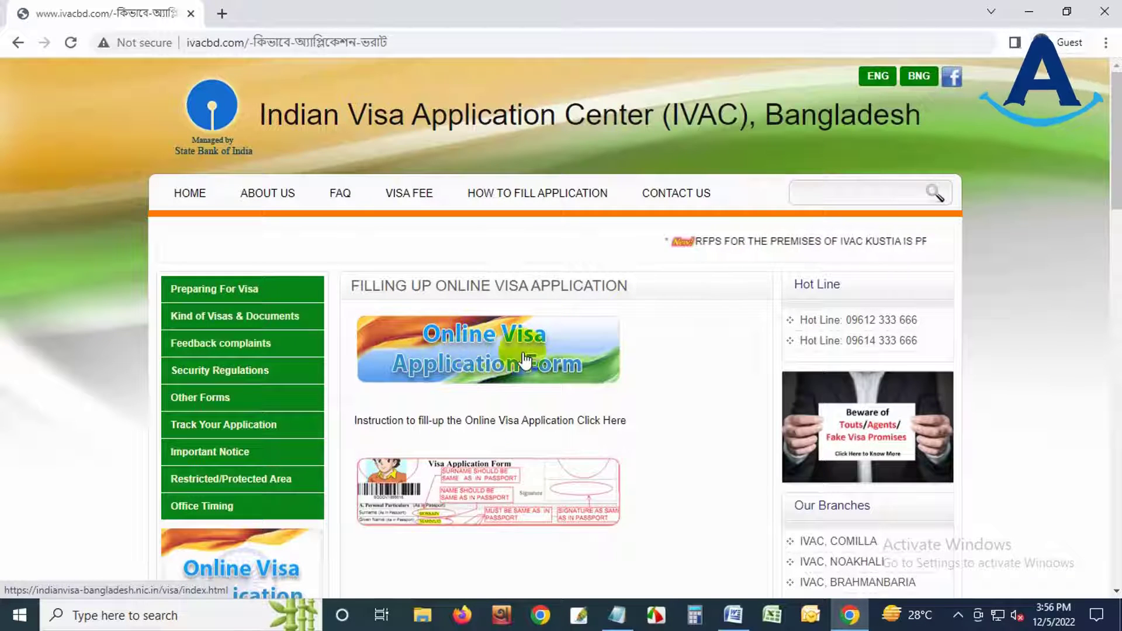
pyautogui.click(472, 357)
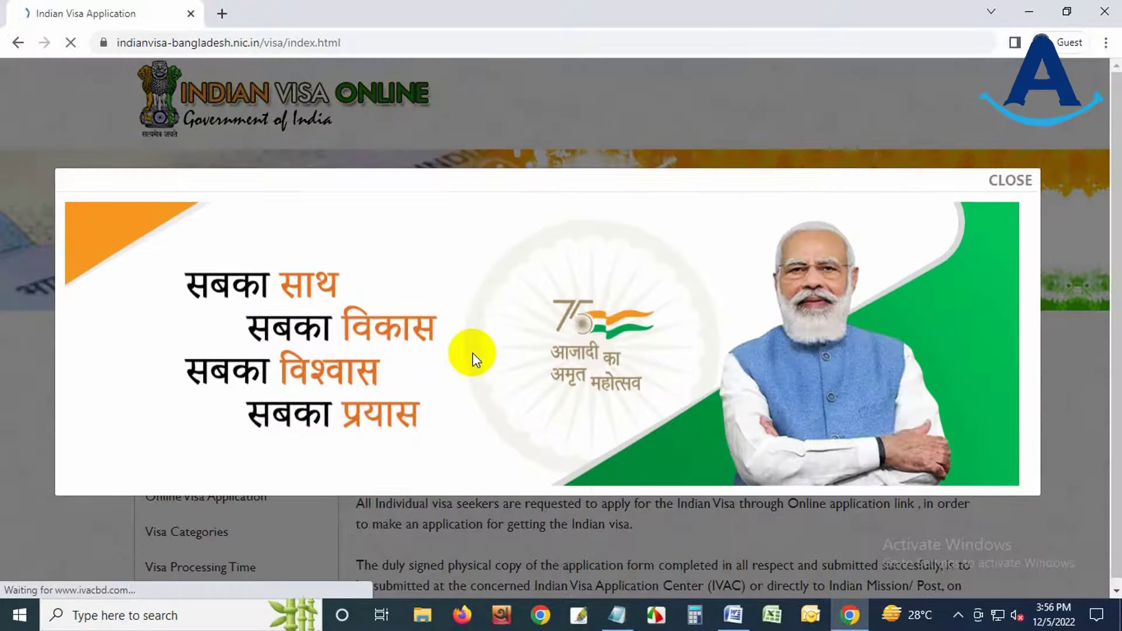
pyautogui.click(1013, 183)
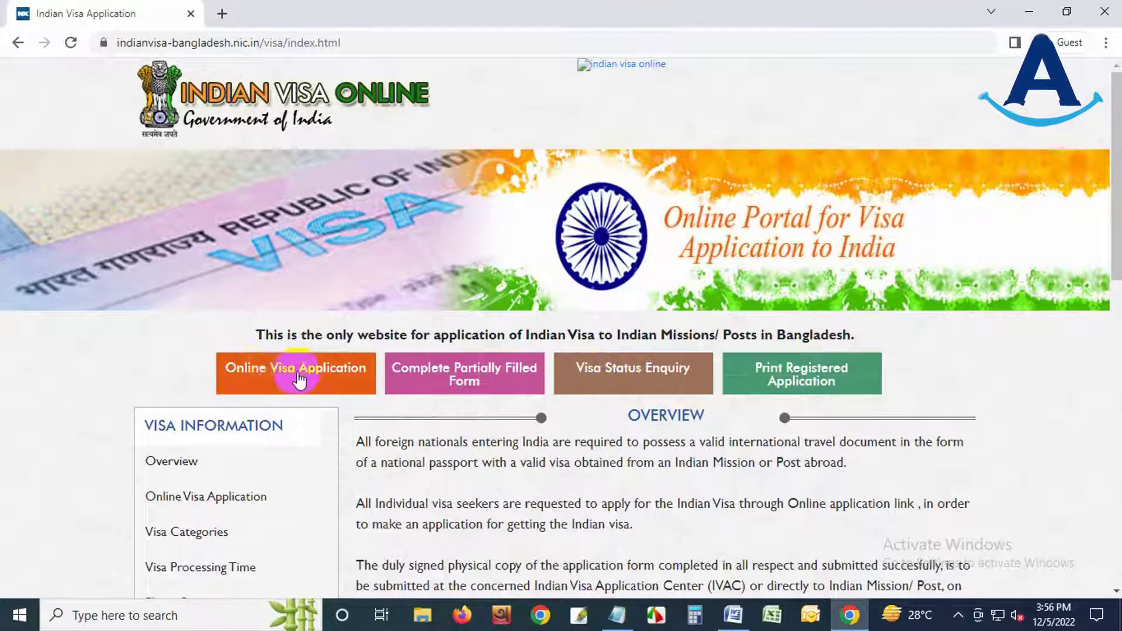
pyautogui.click(297, 373)
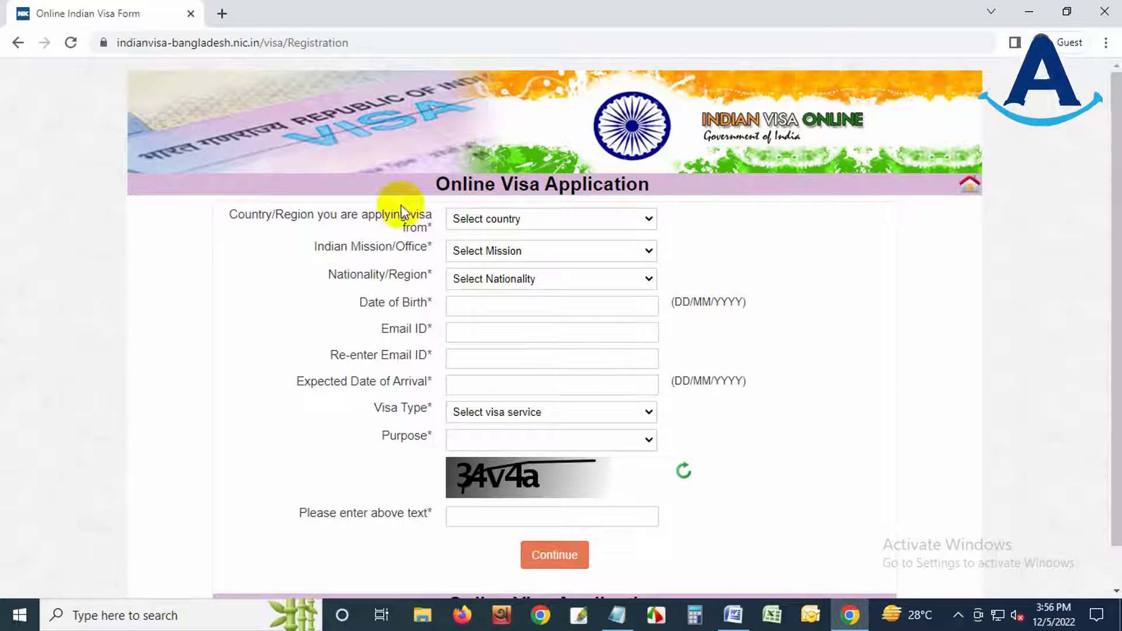
# - Set applying country BANGLADESH, mission BANGLADESH-DHAKA and nationality BANGLADESH
pyautogui.click(512, 221)
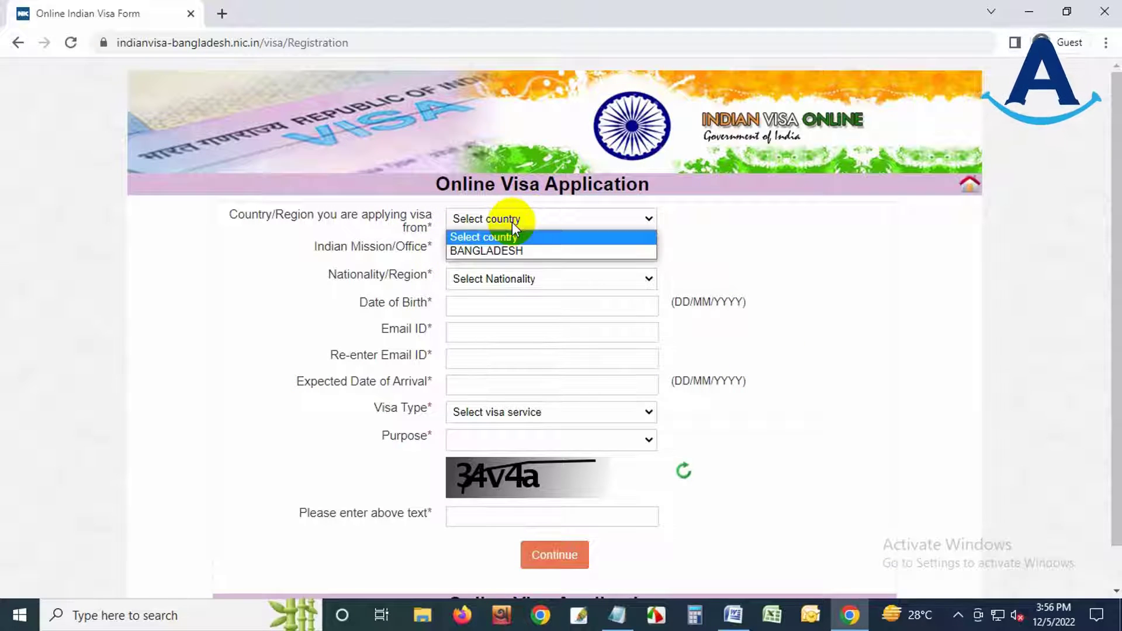
pyautogui.click(528, 252)
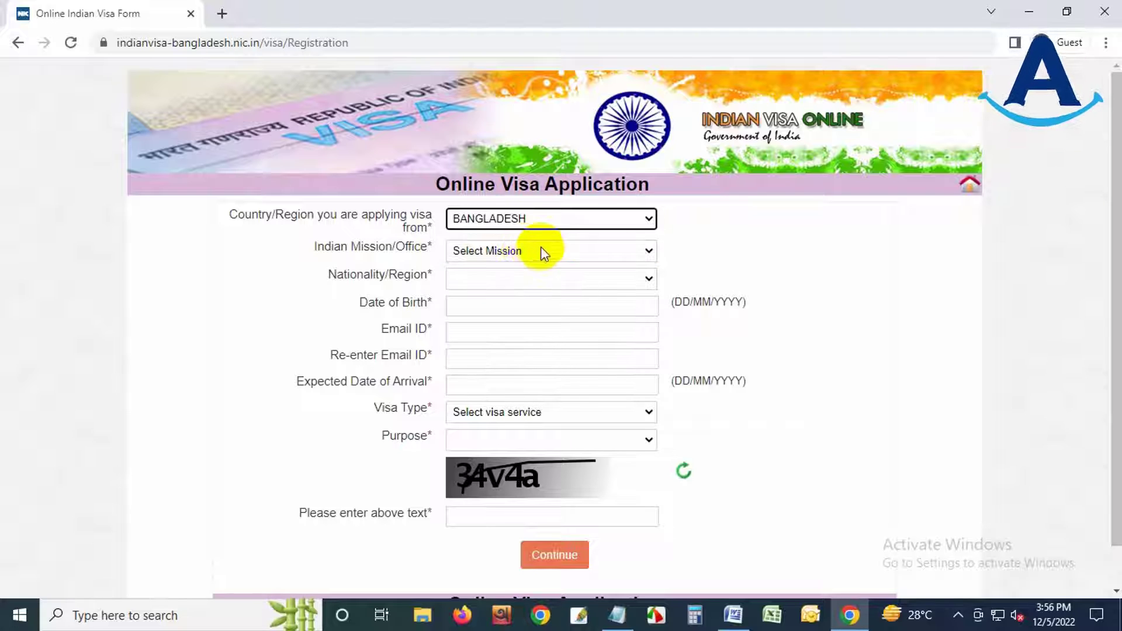
pyautogui.click(497, 251)
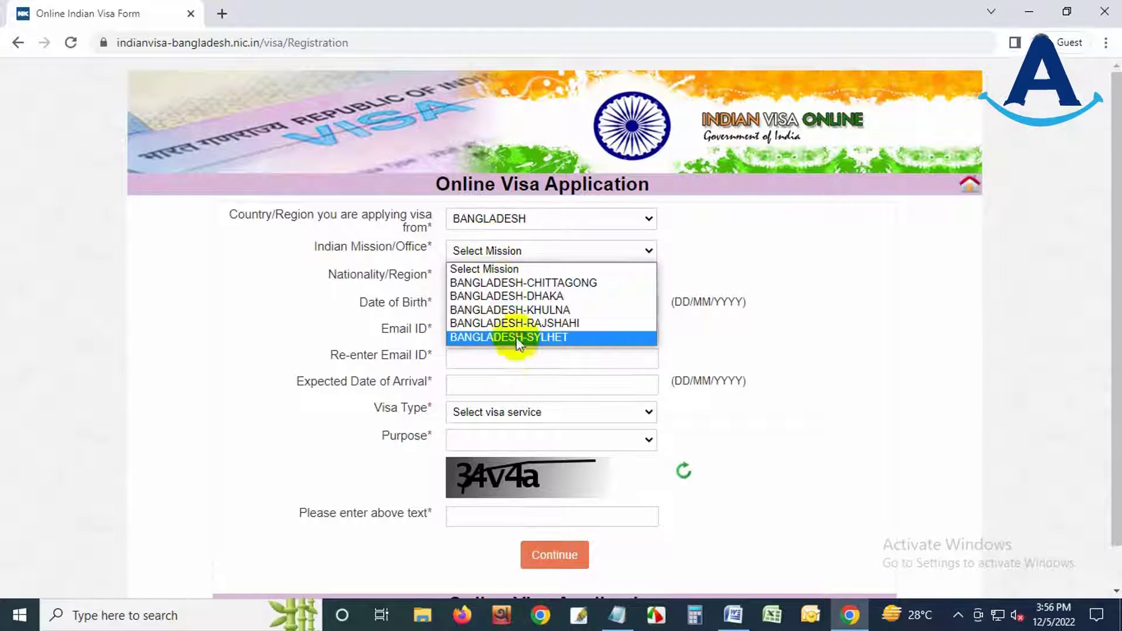
pyautogui.click(556, 297)
pyautogui.click(516, 279)
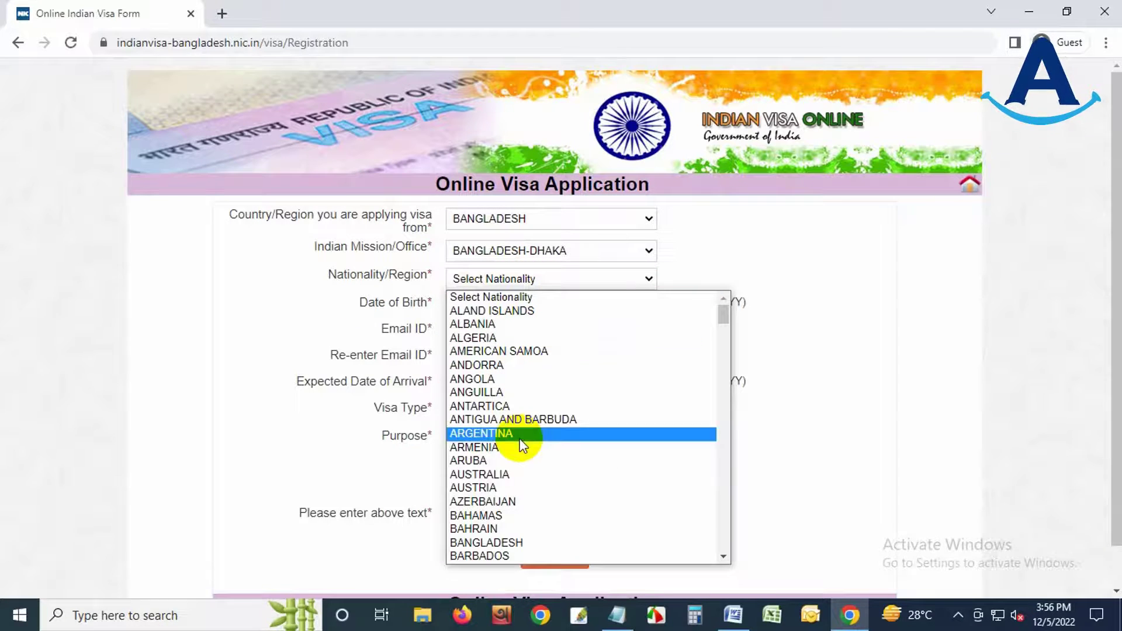
pyautogui.click(521, 542)
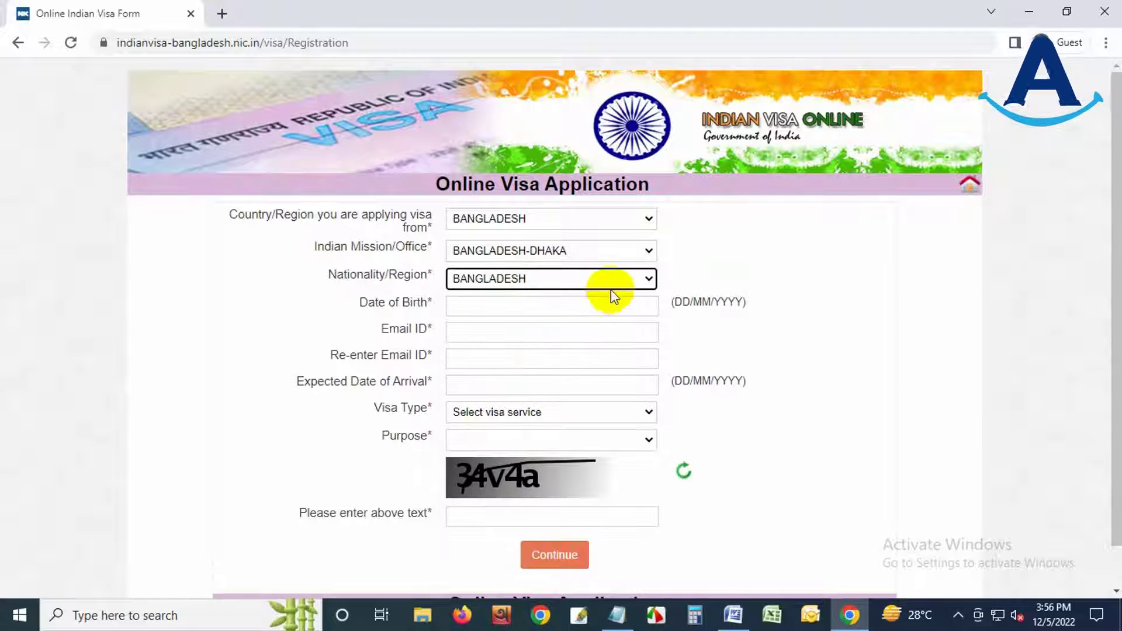
pyautogui.click(559, 302)
pyautogui.click(580, 333)
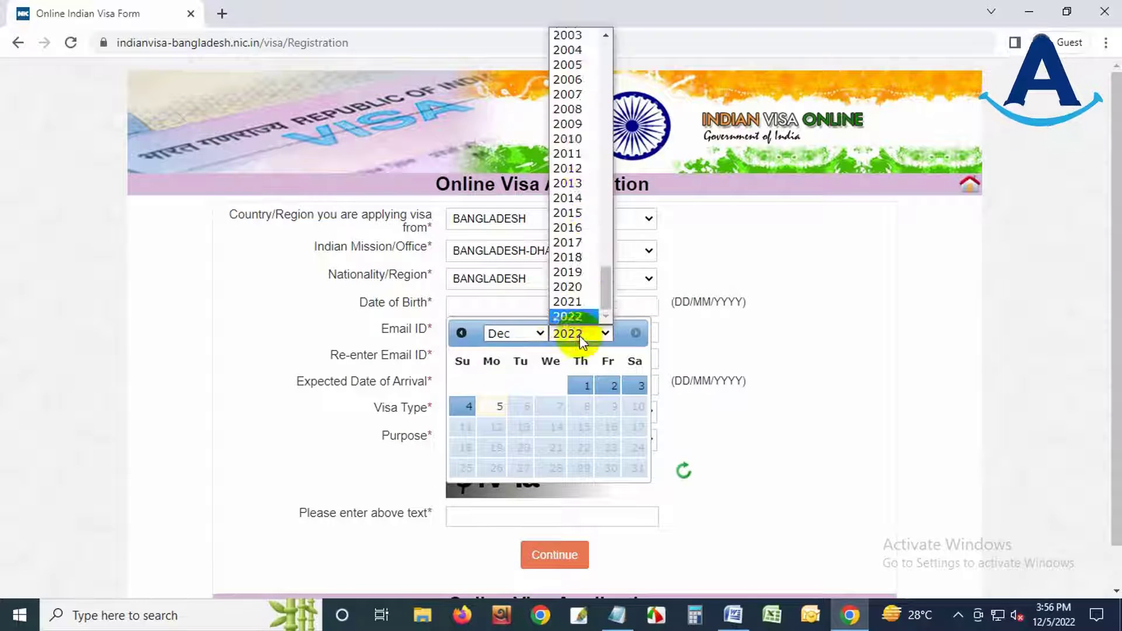
pyautogui.scroll(10, 586, 250)
pyautogui.click(586, 250)
pyautogui.click(514, 333)
pyautogui.click(492, 426)
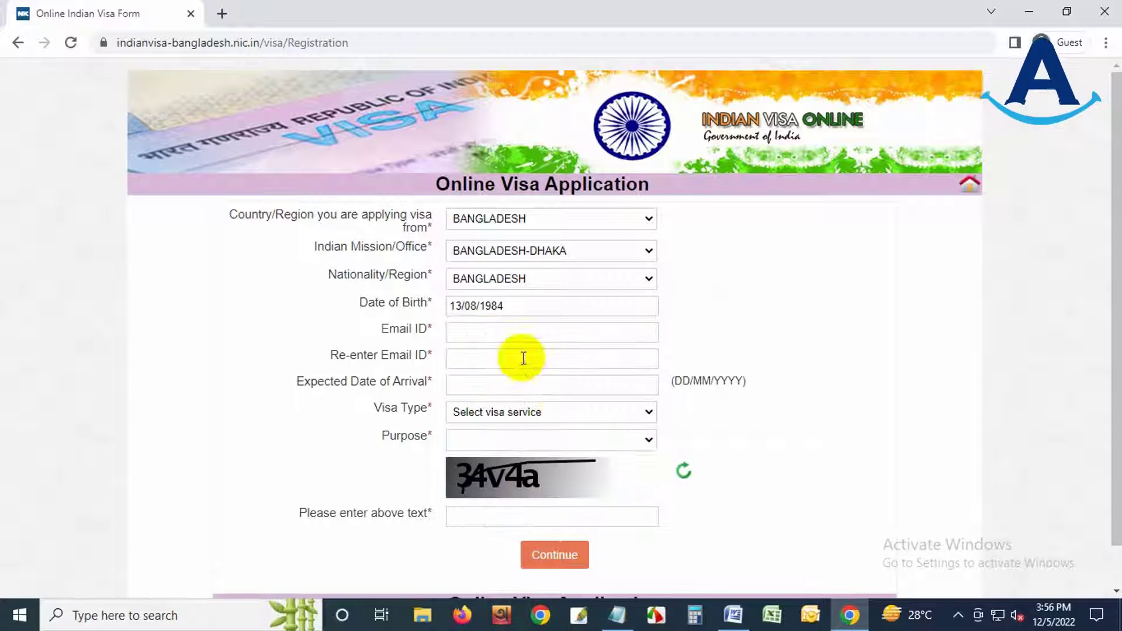
# - Enter the applicant's e-mail address in both e-mail fields
pyautogui.click(458, 332)
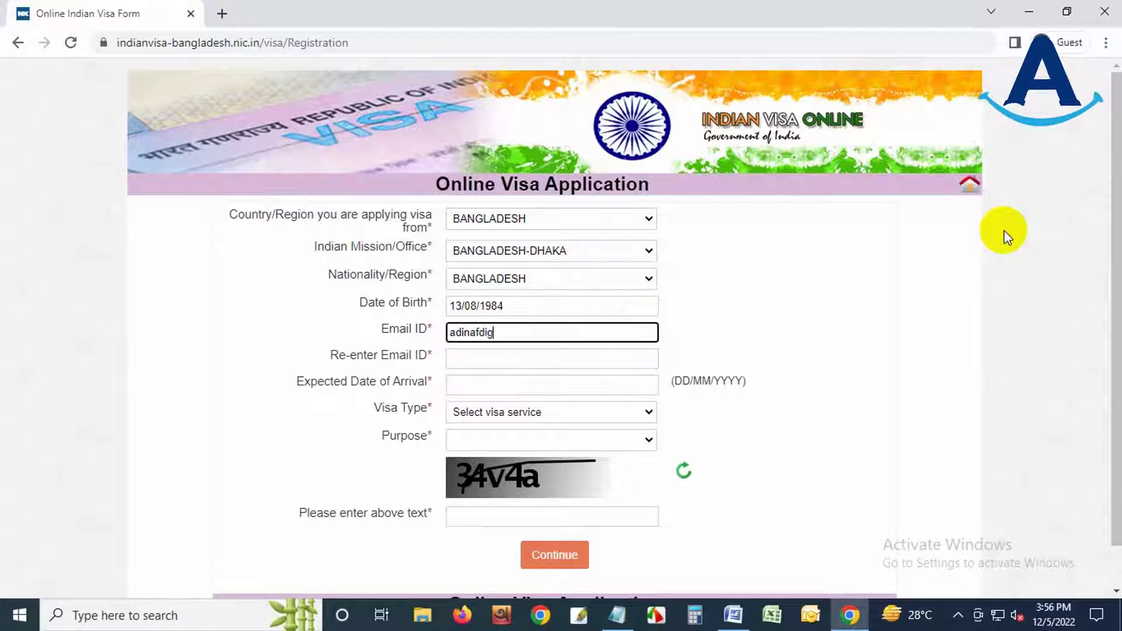
pyautogui.click(489, 358)
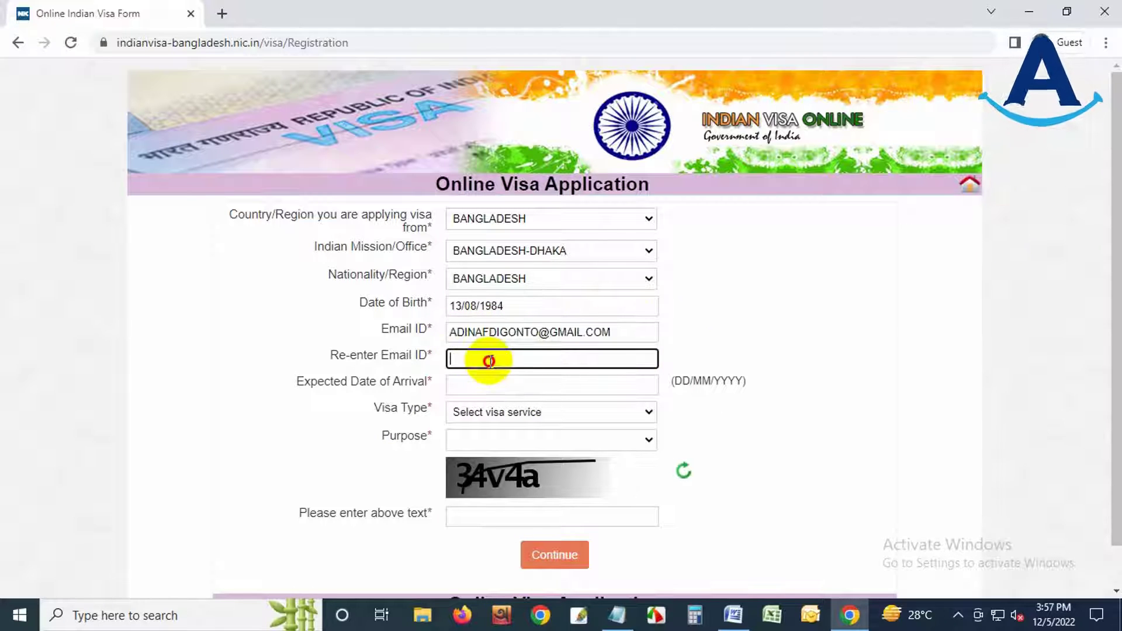
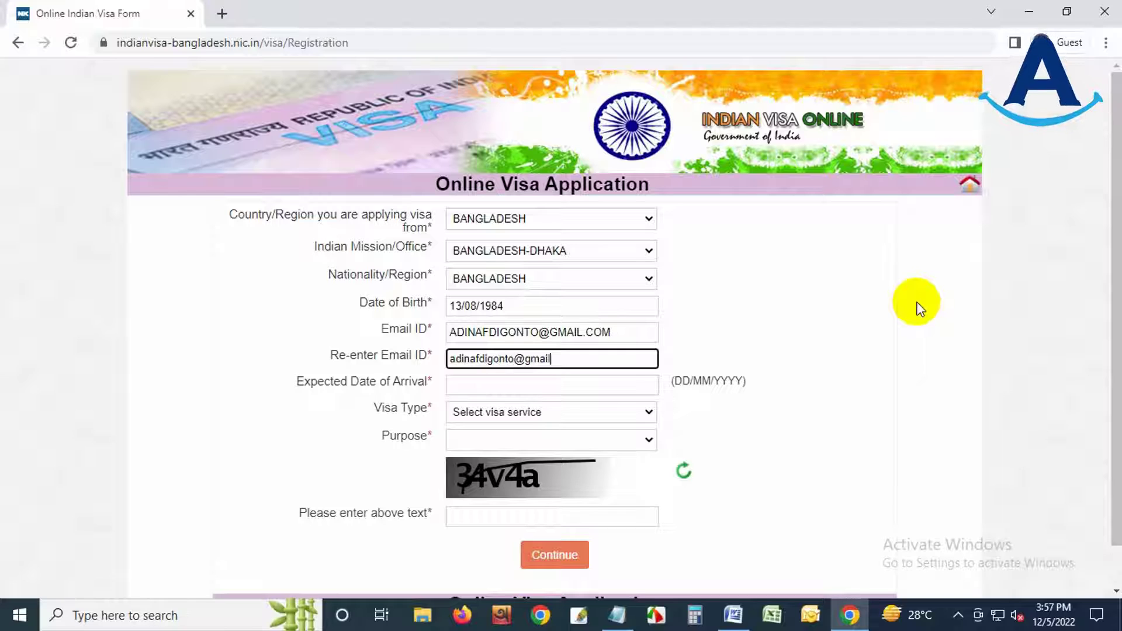
pyautogui.click(458, 371)
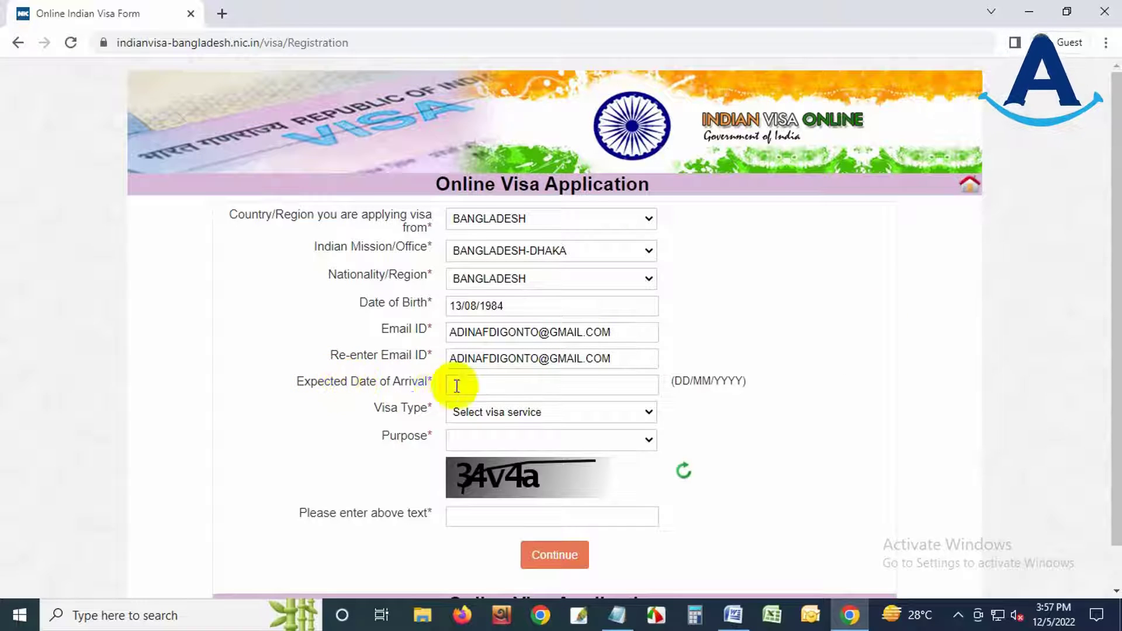
# - Set arrival date 21/12/2022, visa type MEDICAL VISA and purpose FOR PATIENTS
pyautogui.click(568, 387)
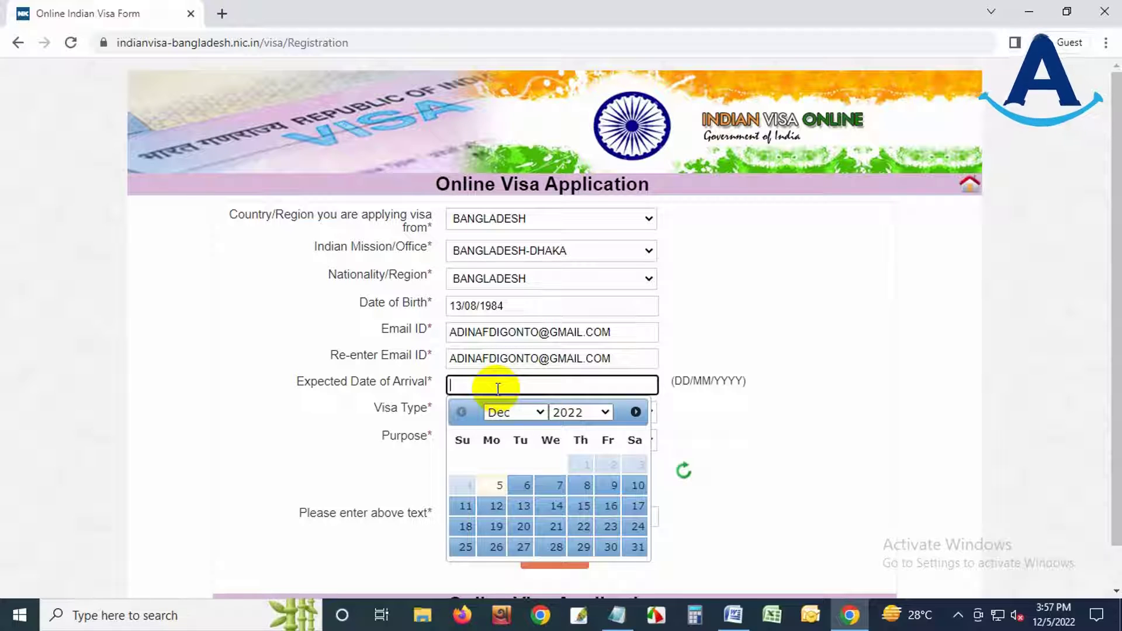
pyautogui.click(553, 526)
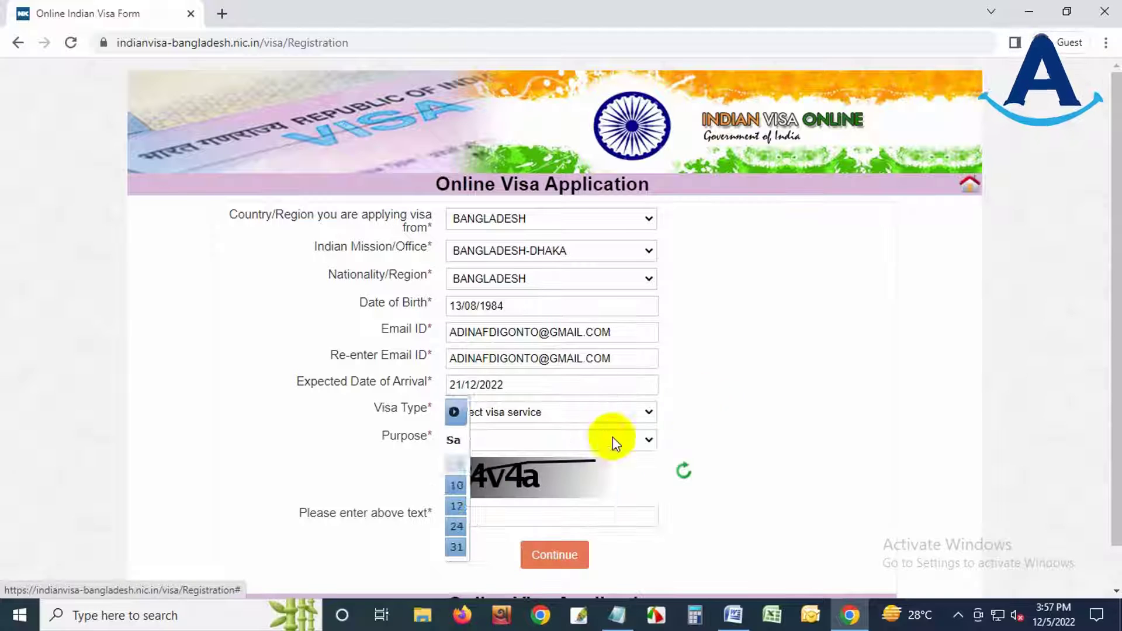
pyautogui.click(522, 419)
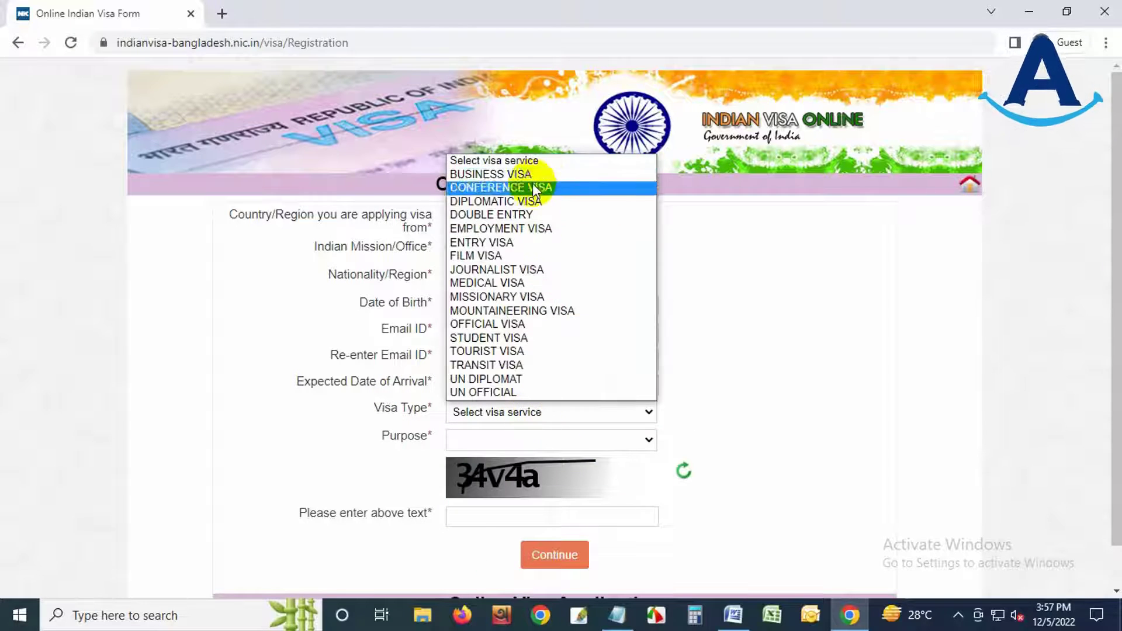
pyautogui.click(490, 285)
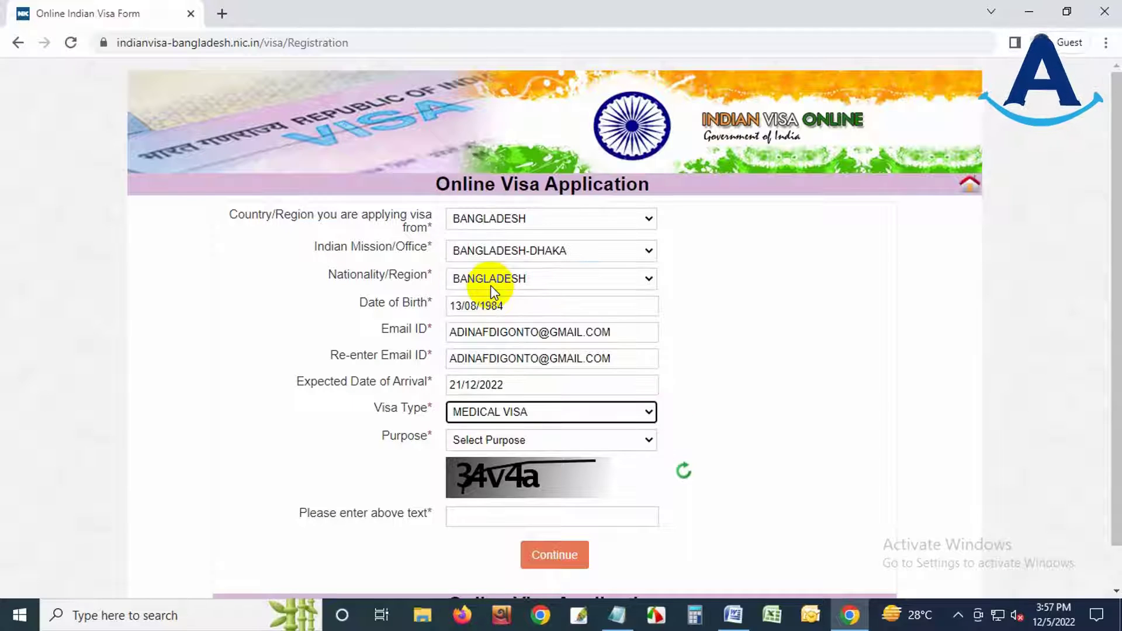
pyautogui.click(508, 441)
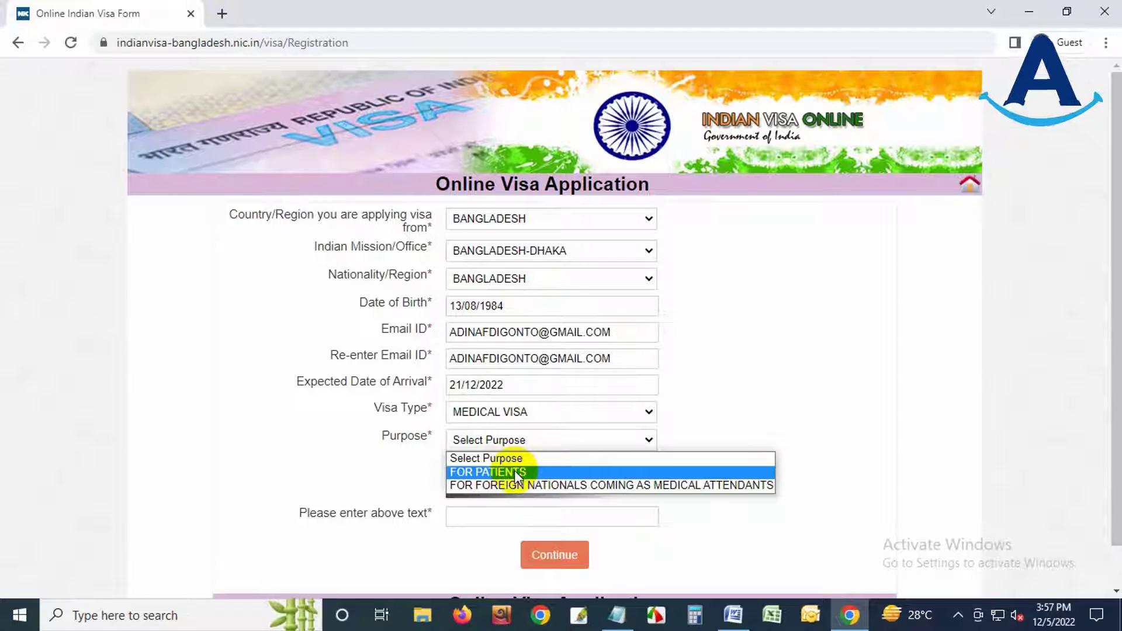
pyautogui.click(515, 472)
pyautogui.click(516, 439)
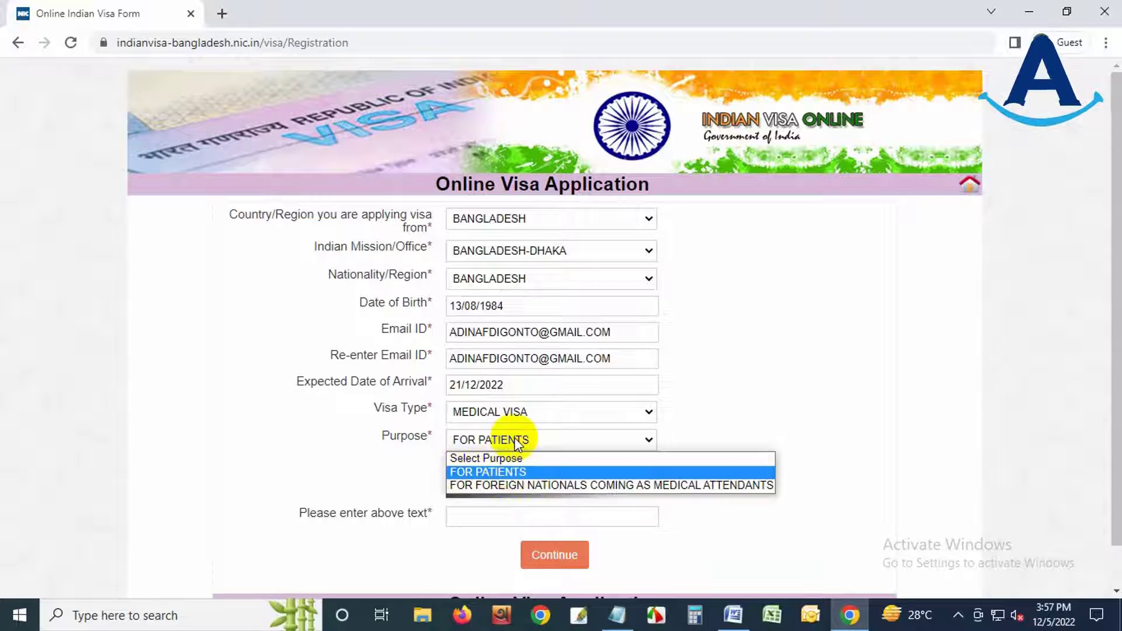
pyautogui.click(543, 485)
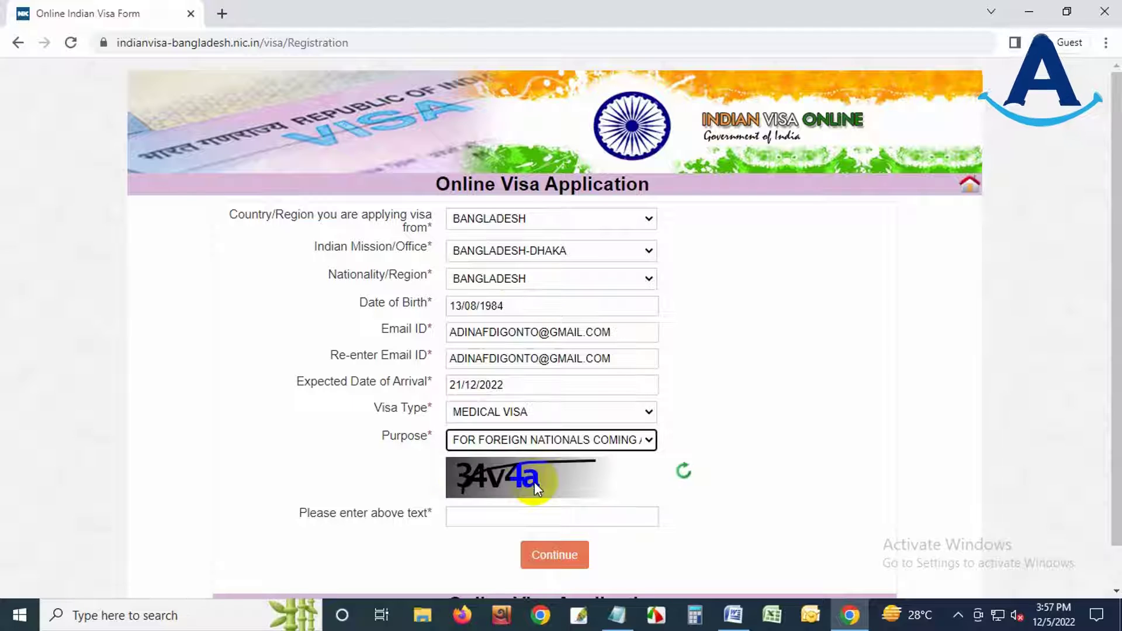
pyautogui.click(529, 439)
pyautogui.click(488, 472)
# - Enter the captcha text and submit the registration form
pyautogui.scroll(-1, 727, 469)
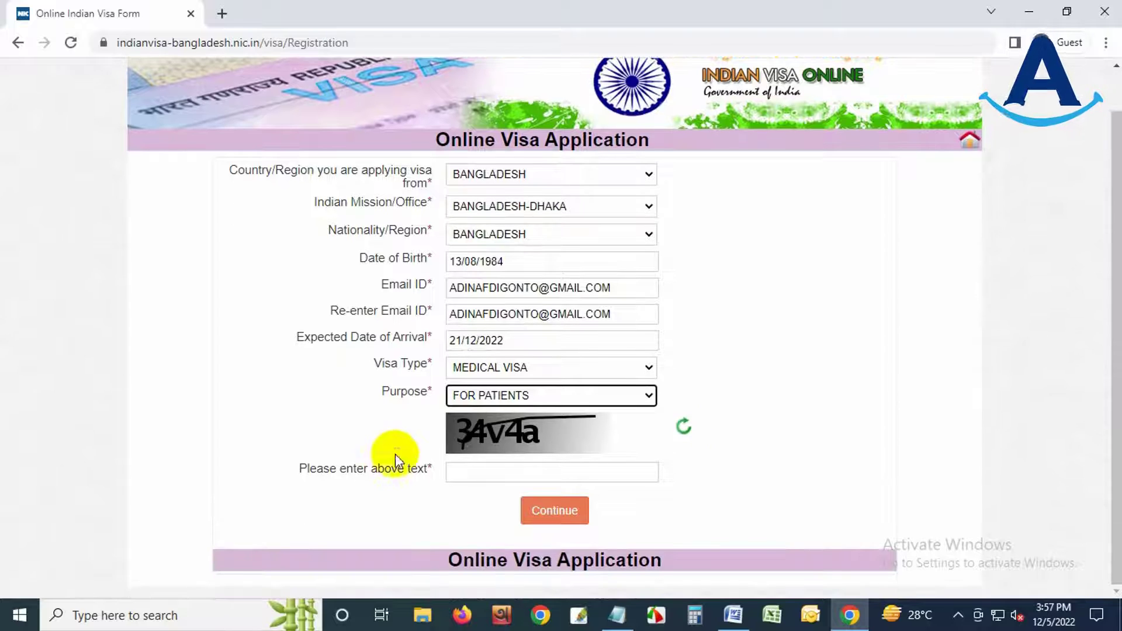
pyautogui.click(475, 472)
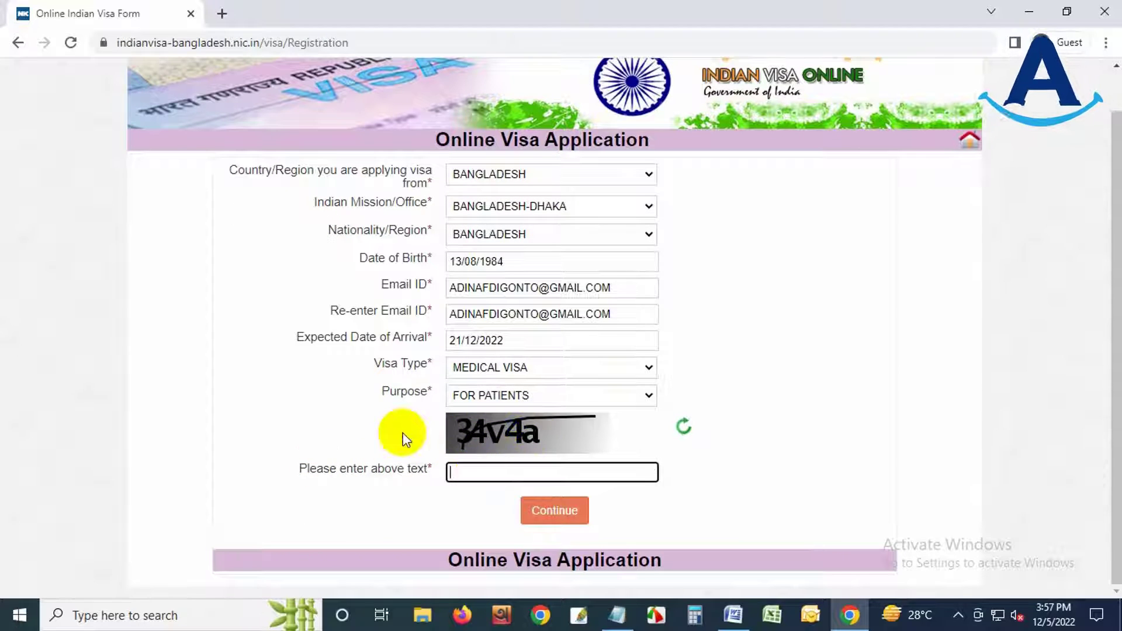
pyautogui.write('34v4a')
pyautogui.click(558, 513)
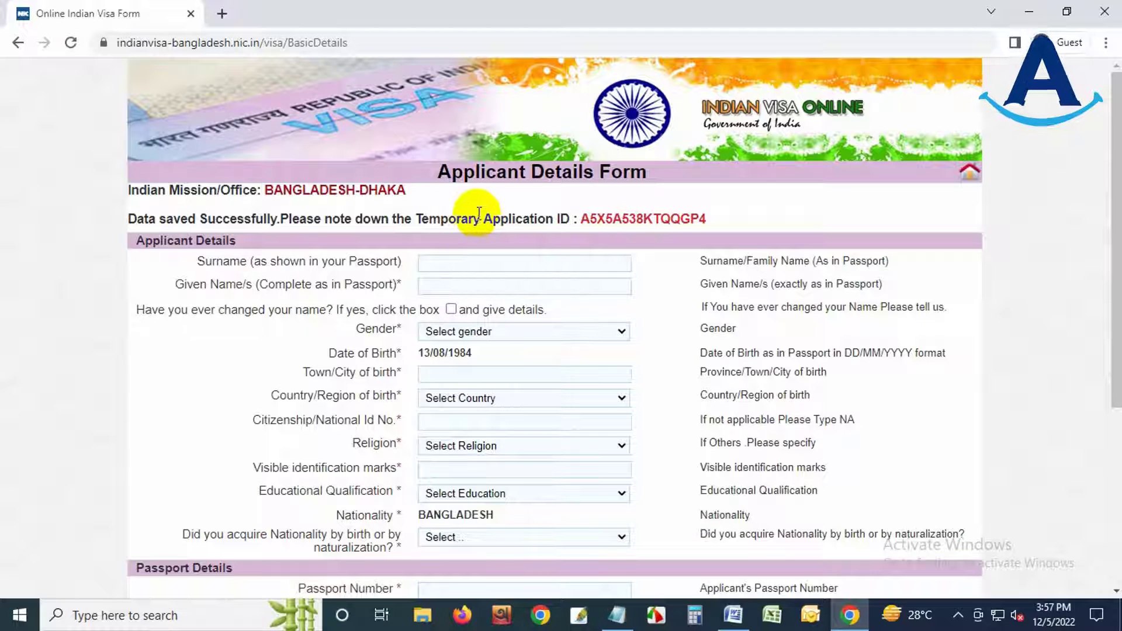
# - Copy the temporary application ID and paste it into Notepad
pyautogui.moveTo(418, 218); pyautogui.dragTo(710, 219)
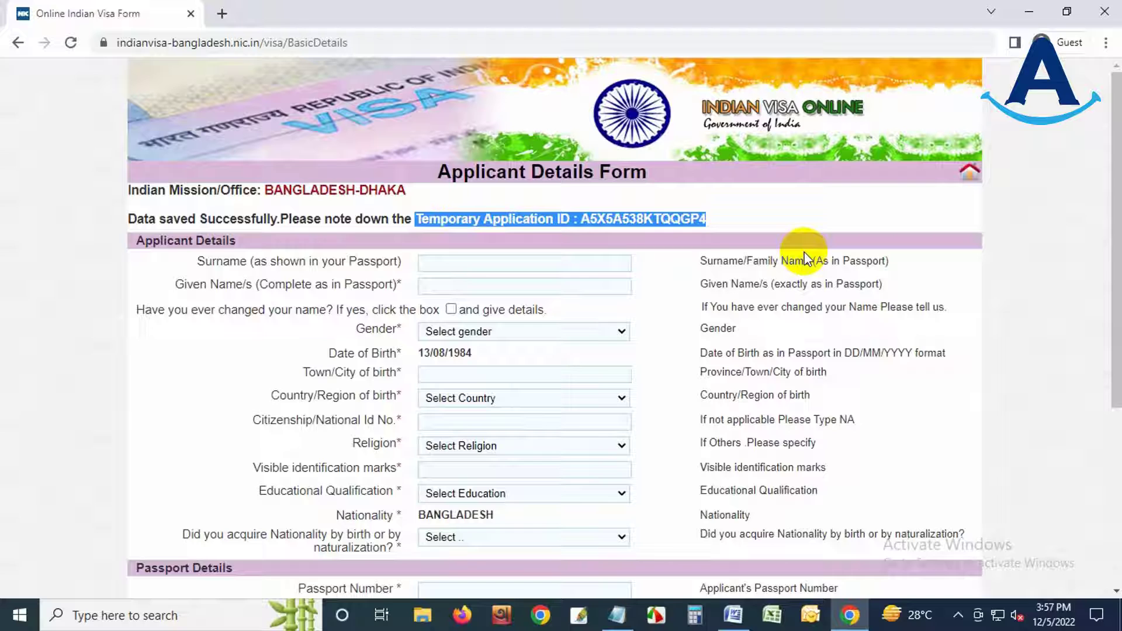
pyautogui.rightClick(684, 218)
pyautogui.click(725, 219)
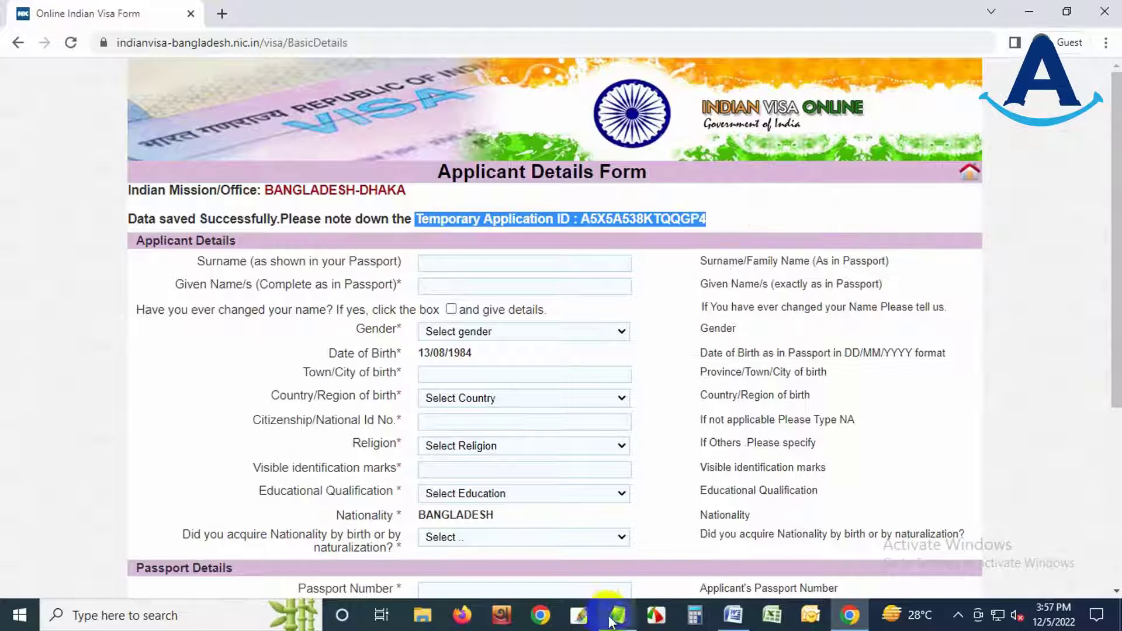
pyautogui.click(617, 615)
pyautogui.hotkey('ctrl', 'v')
# - Save the Notepad note as ivac2 on the Desktop and close Notepad
pyautogui.click(422, 156)
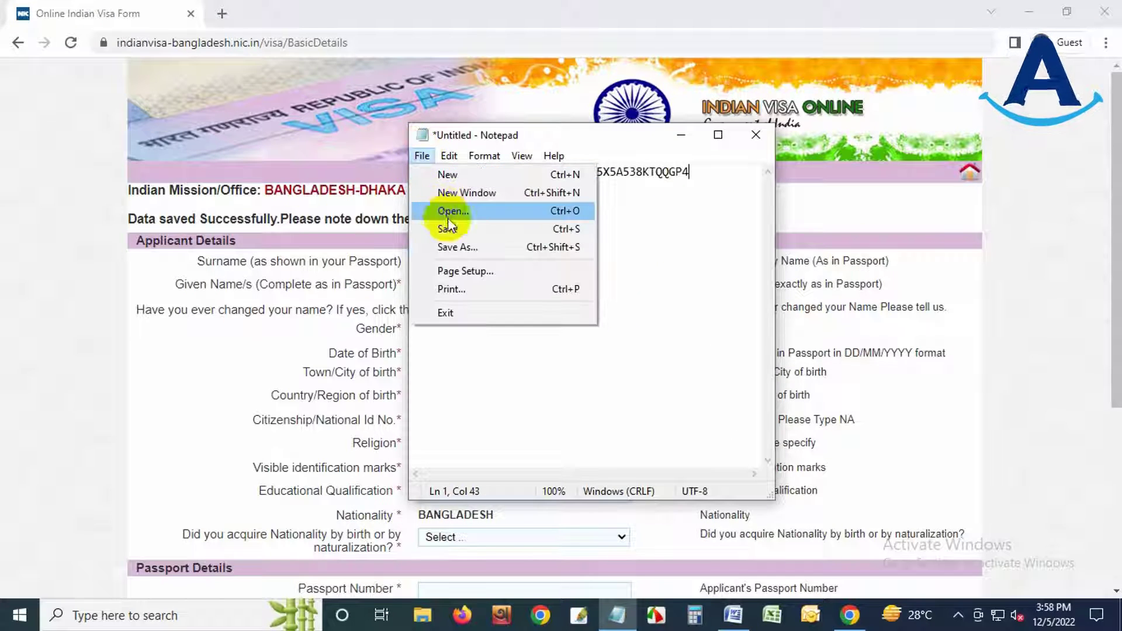
pyautogui.click(458, 246)
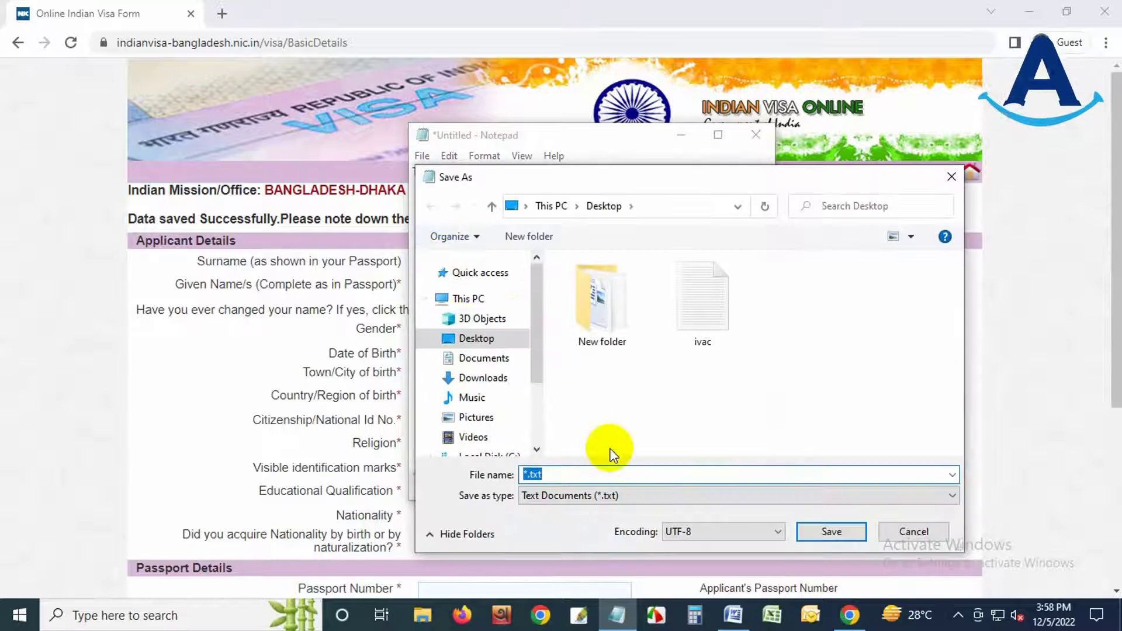
pyautogui.write('iva')
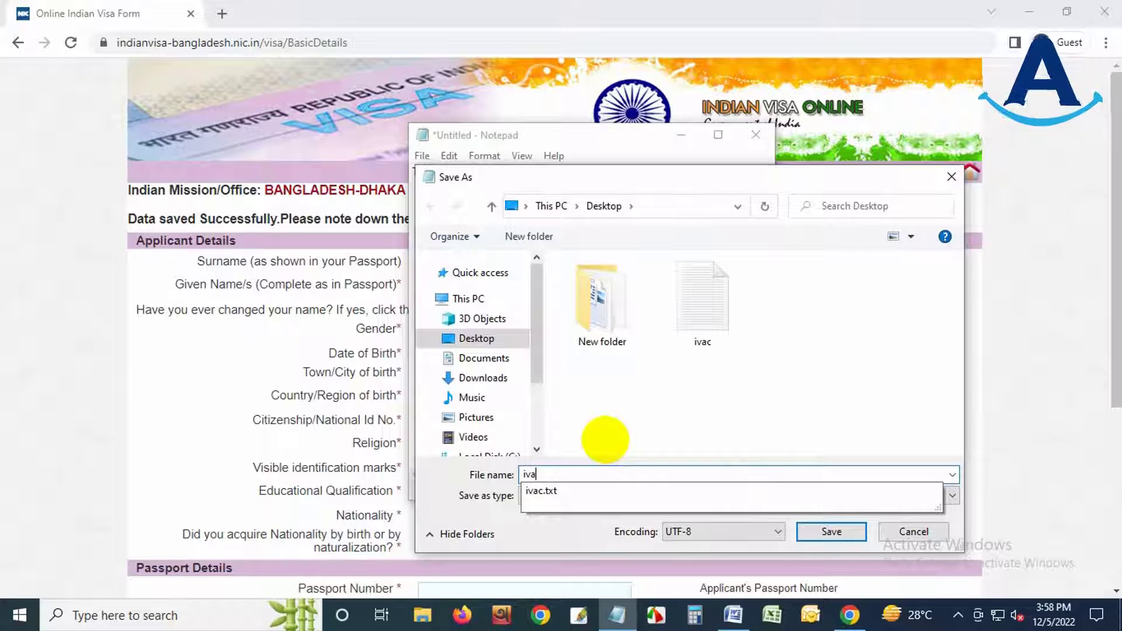
pyautogui.write('c2')
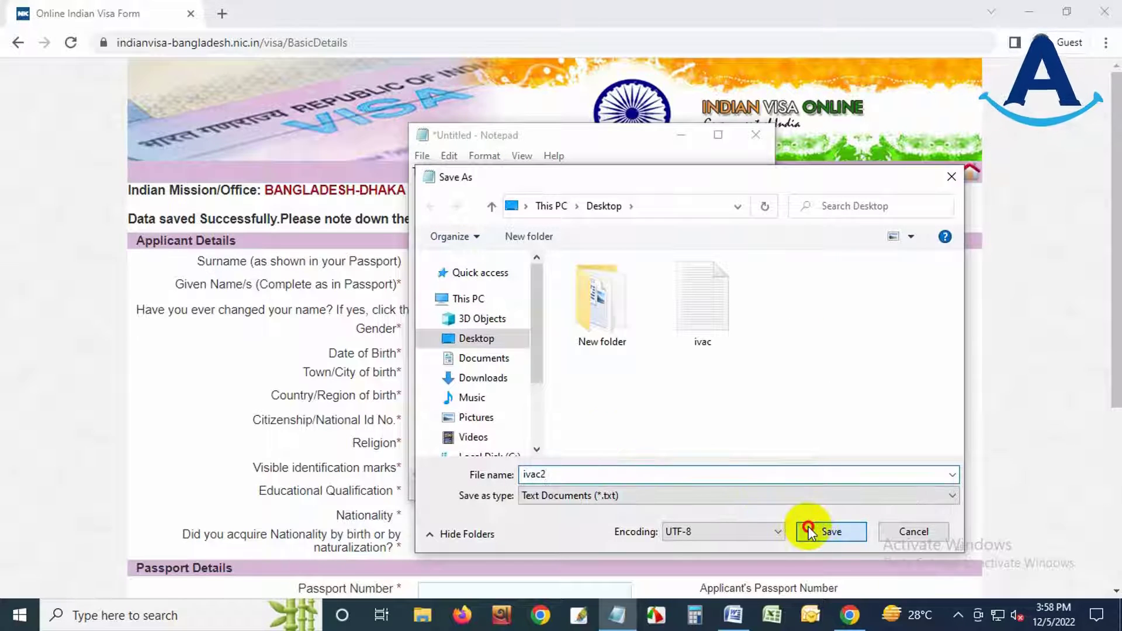
pyautogui.click(808, 530)
pyautogui.click(756, 134)
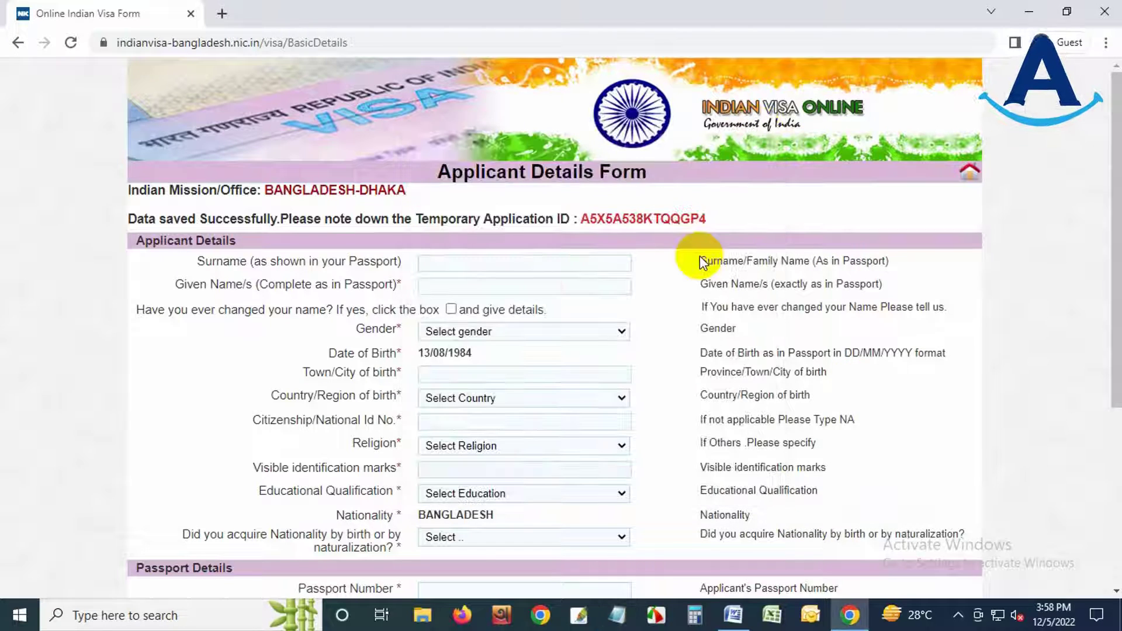
# - Fill in surname and given name, leave name-change unchecked, and set gender to MALE
pyautogui.scroll(-5, 639, 304)
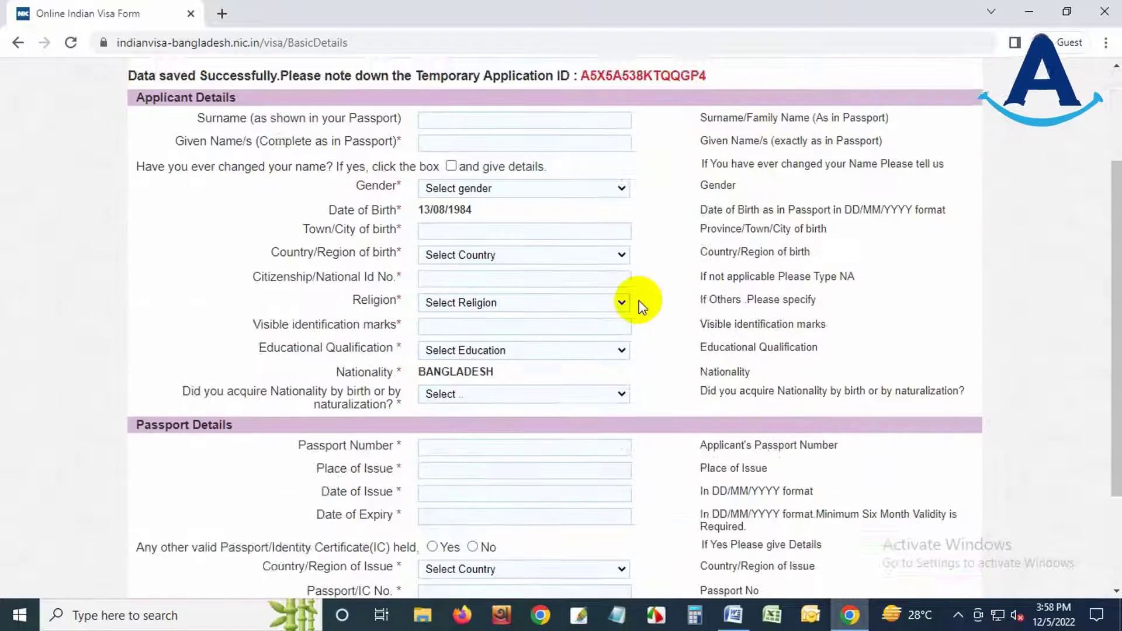
pyautogui.scroll(5, 663, 438)
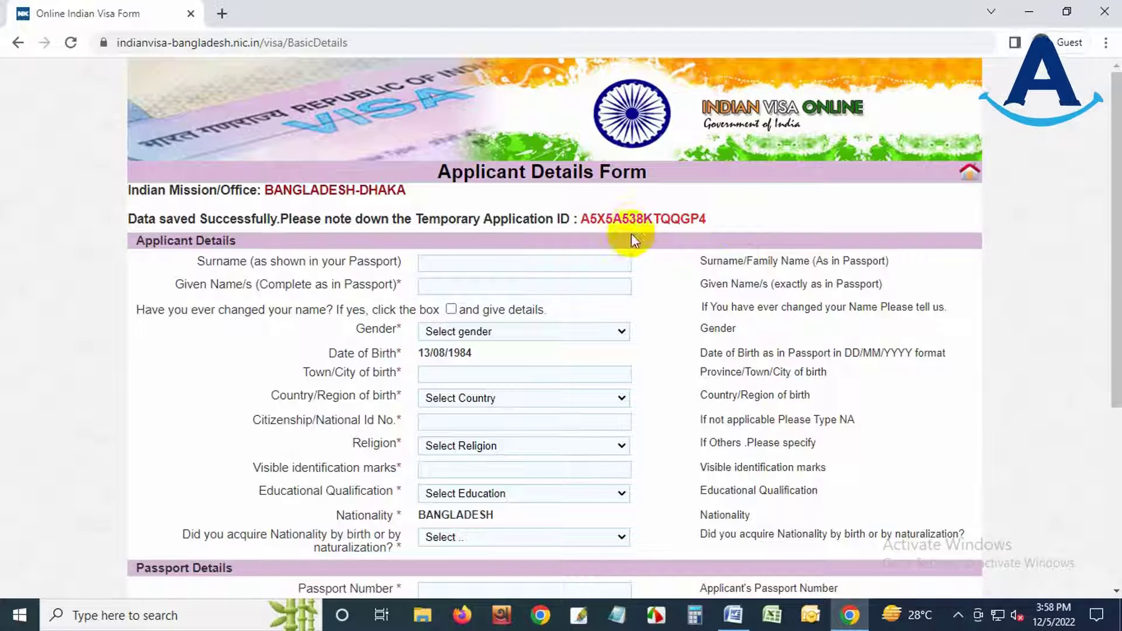
pyautogui.doubleClick(640, 215)
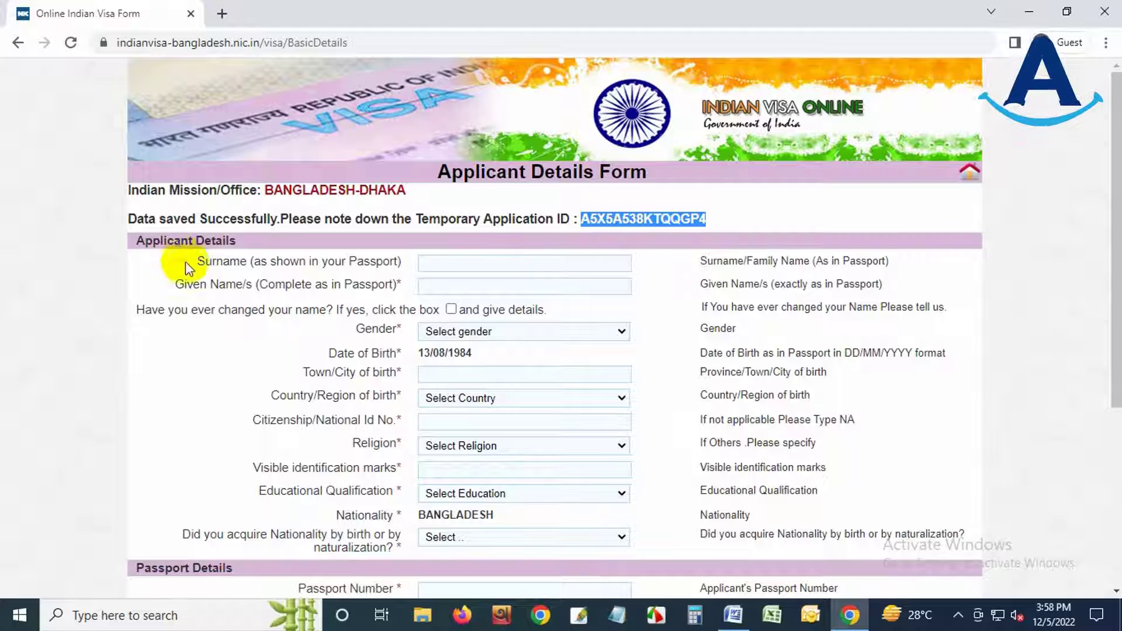
pyautogui.click(429, 263)
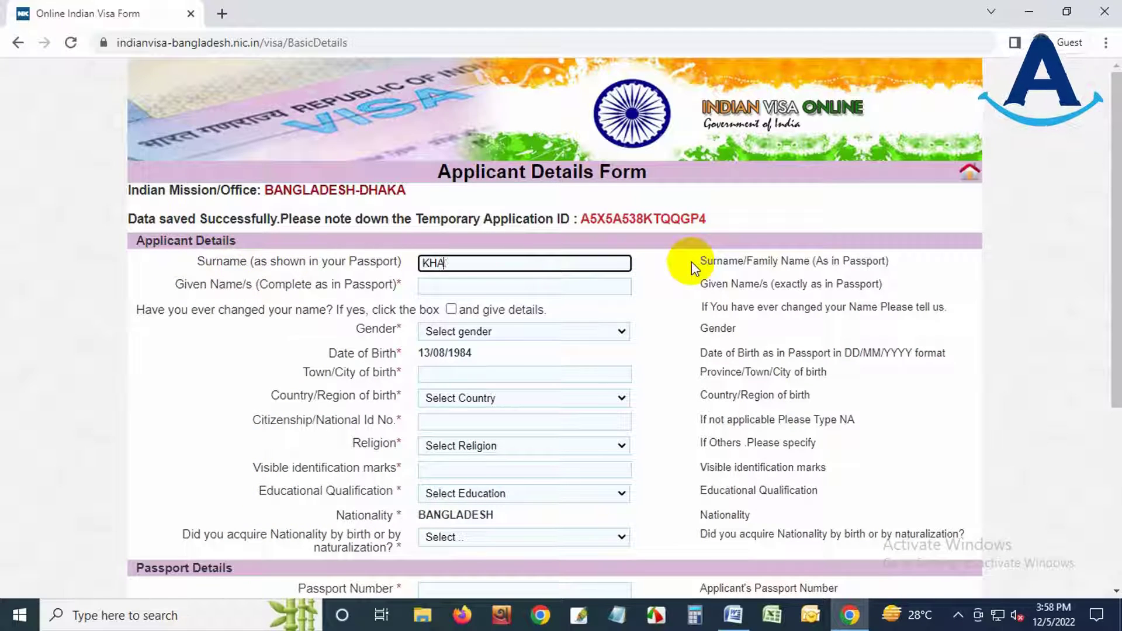
pyautogui.press('Tab')
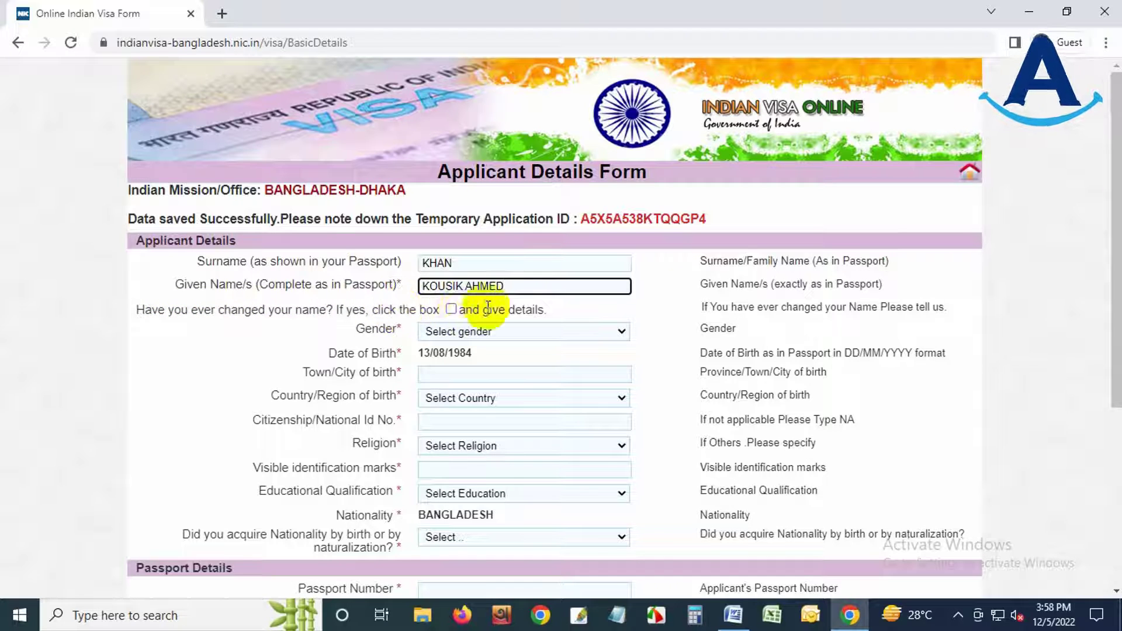
pyautogui.click(453, 310)
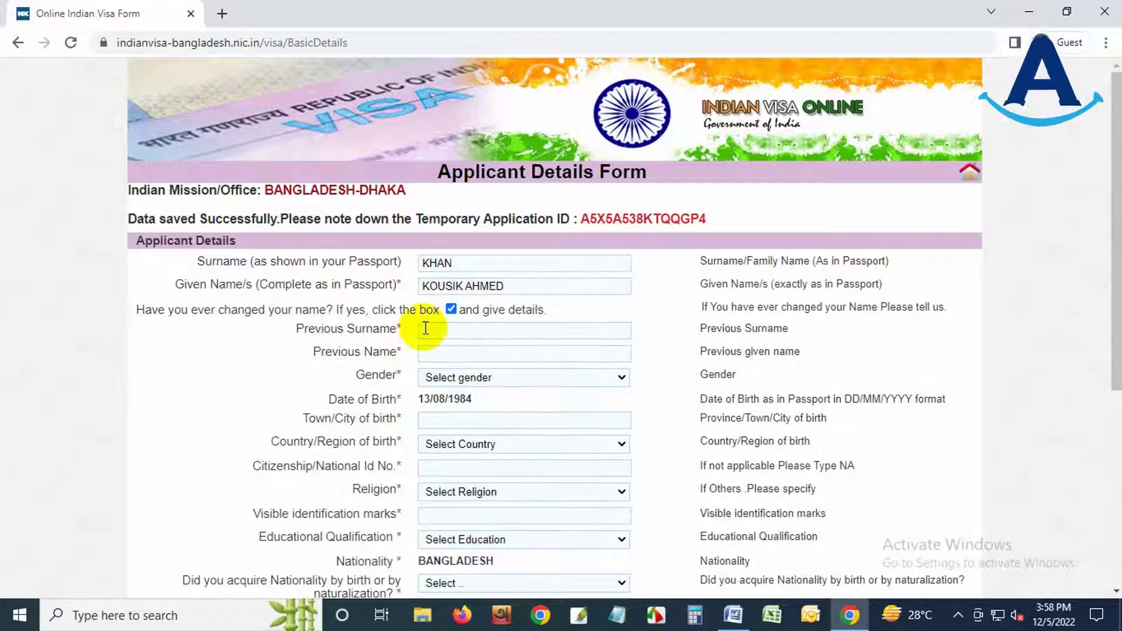
pyautogui.click(451, 310)
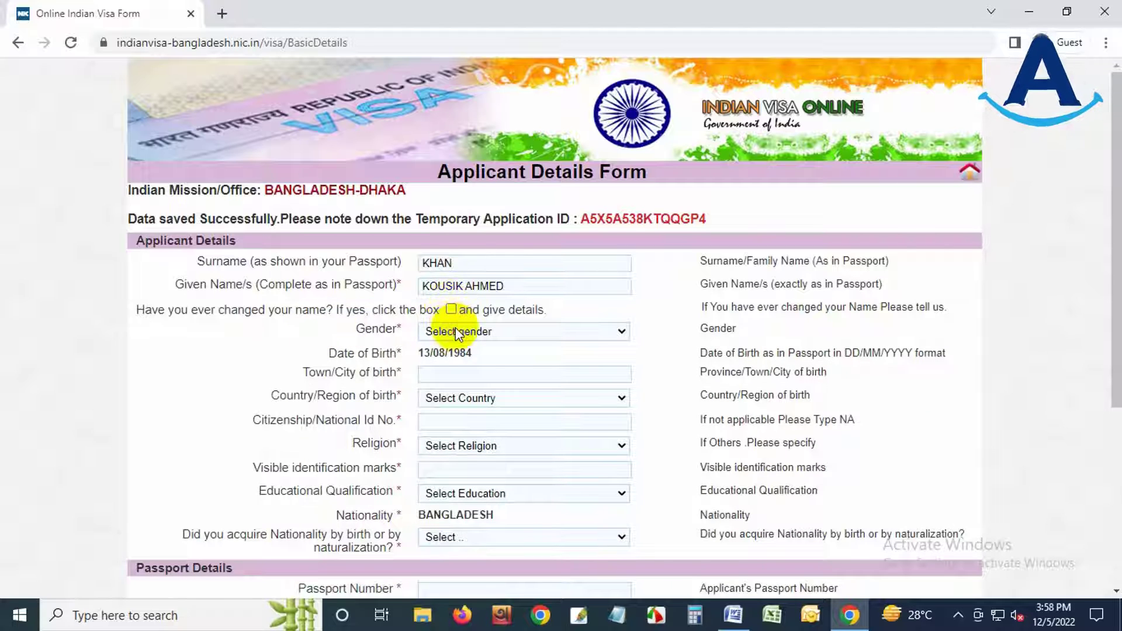
pyautogui.click(439, 330)
pyautogui.click(447, 364)
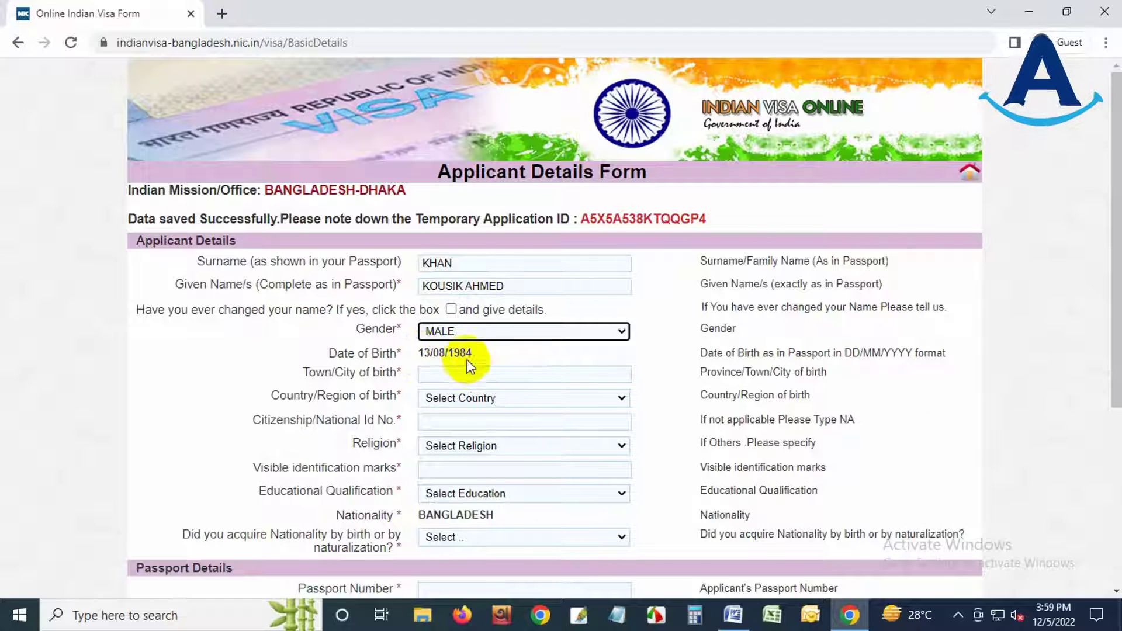
pyautogui.click(427, 374)
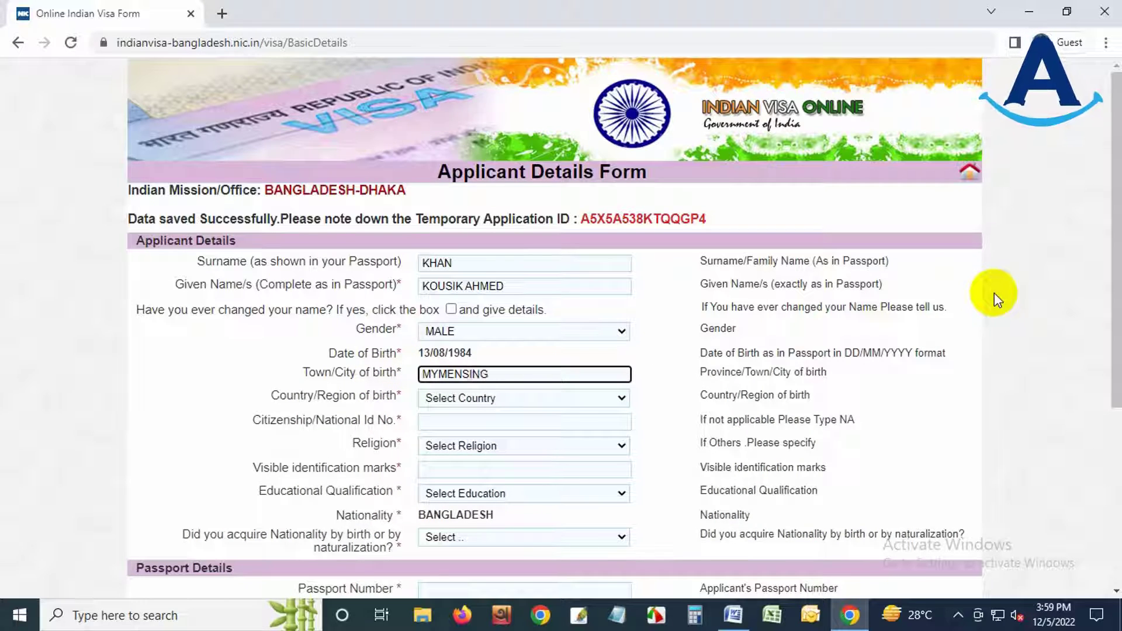
# - Enter birth town MYMENSINGH, country of birth BANGLADESH, the national ID, and religion JAIN
pyautogui.write('MYMENSINGH')
pyautogui.click(473, 400)
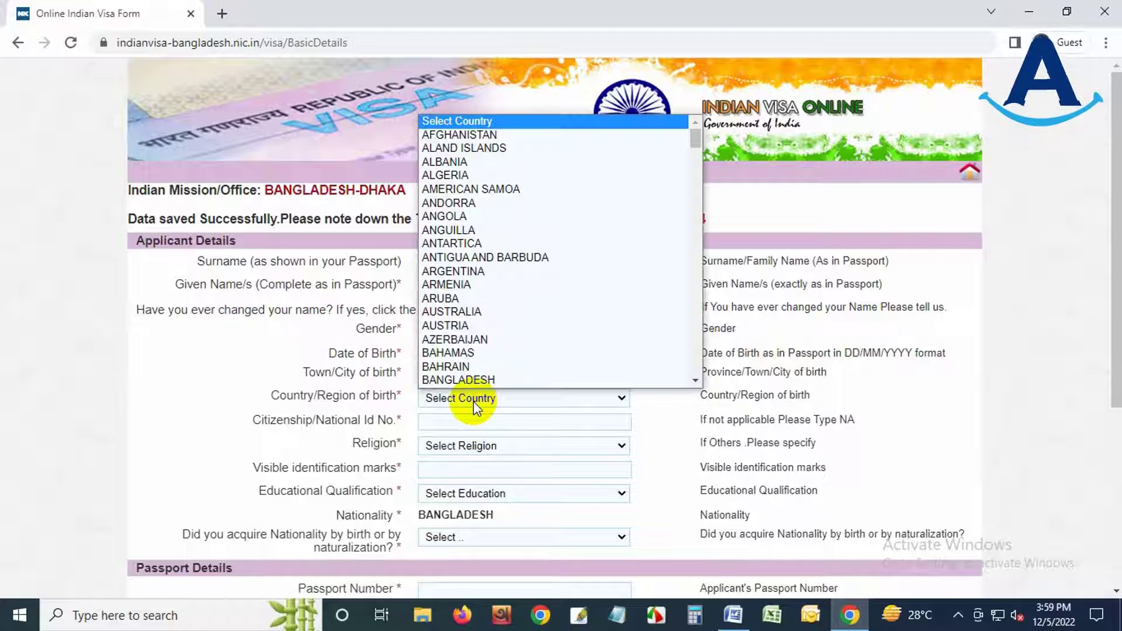
pyautogui.click(476, 380)
pyautogui.click(446, 421)
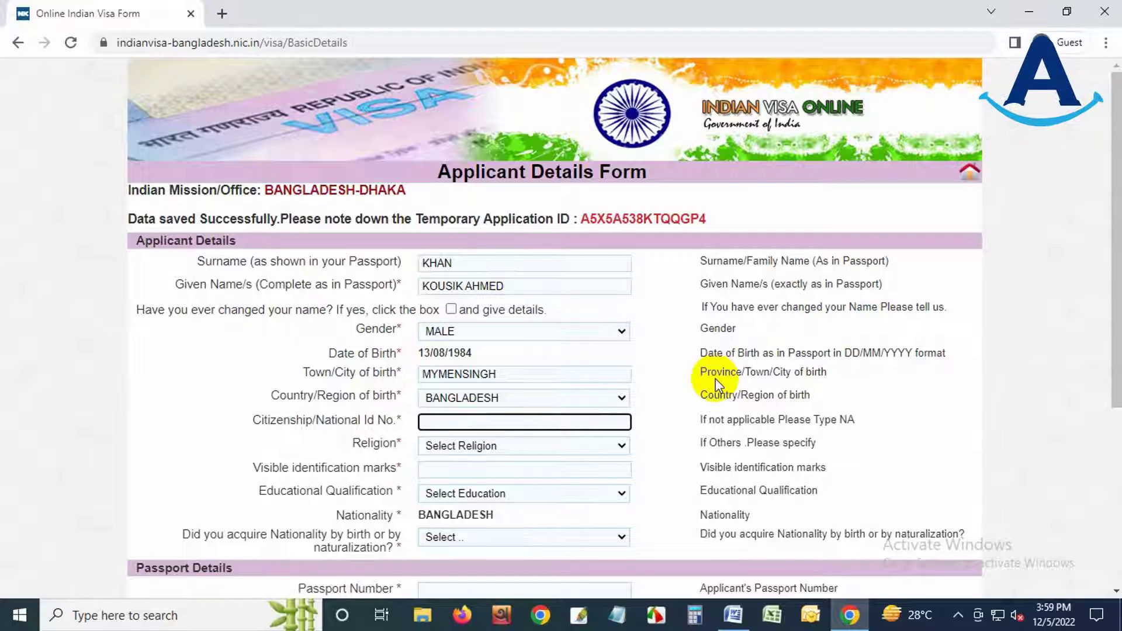
pyautogui.click(471, 449)
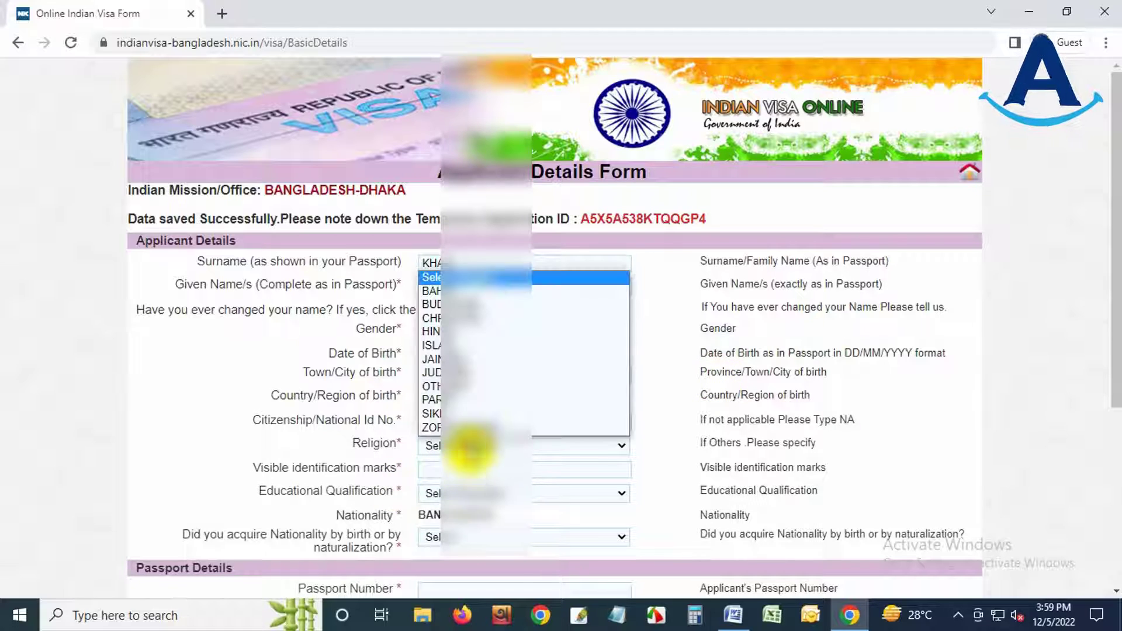
pyautogui.click(464, 358)
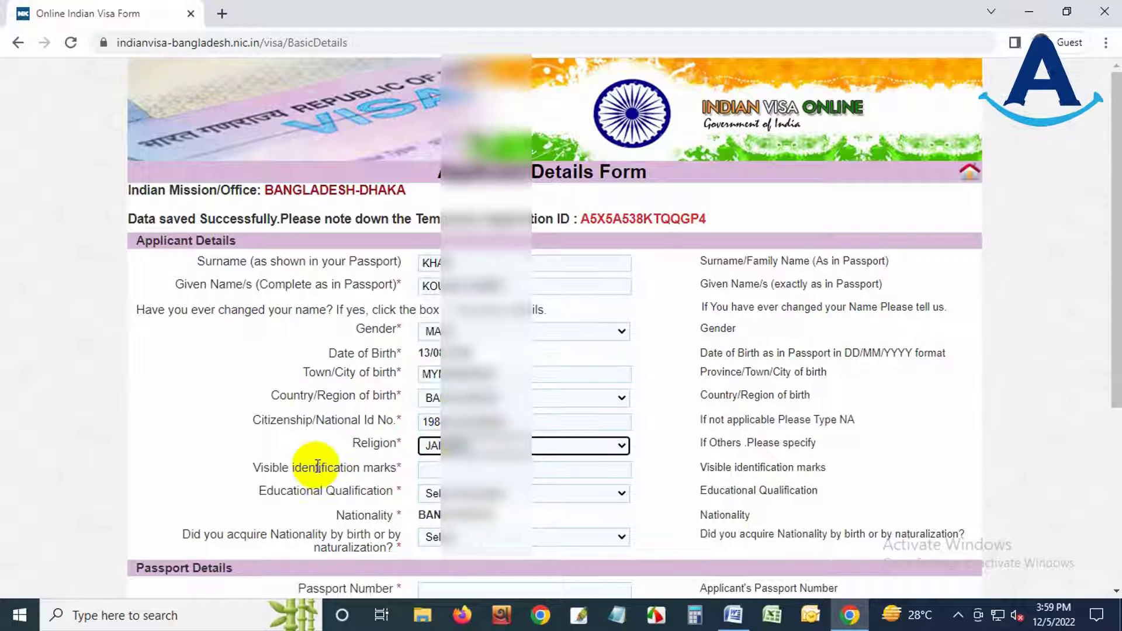
# - Fill identification marks NA, educational qualification, and nationality acquired By Birth
pyautogui.click(437, 468)
pyautogui.scroll(-3, 689, 446)
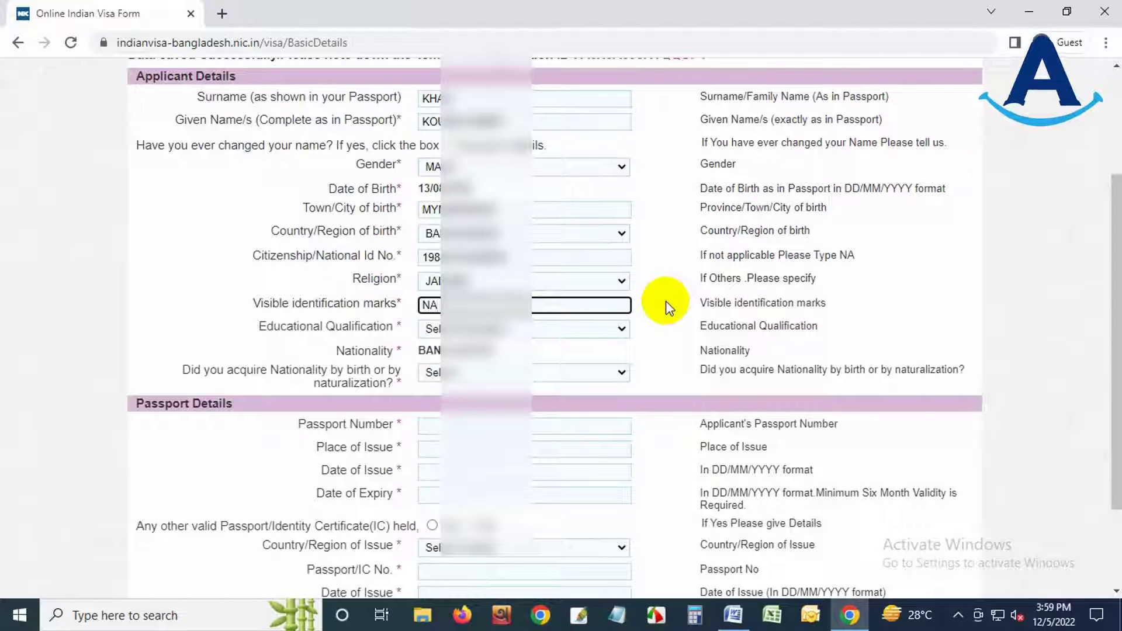
pyautogui.click(471, 322)
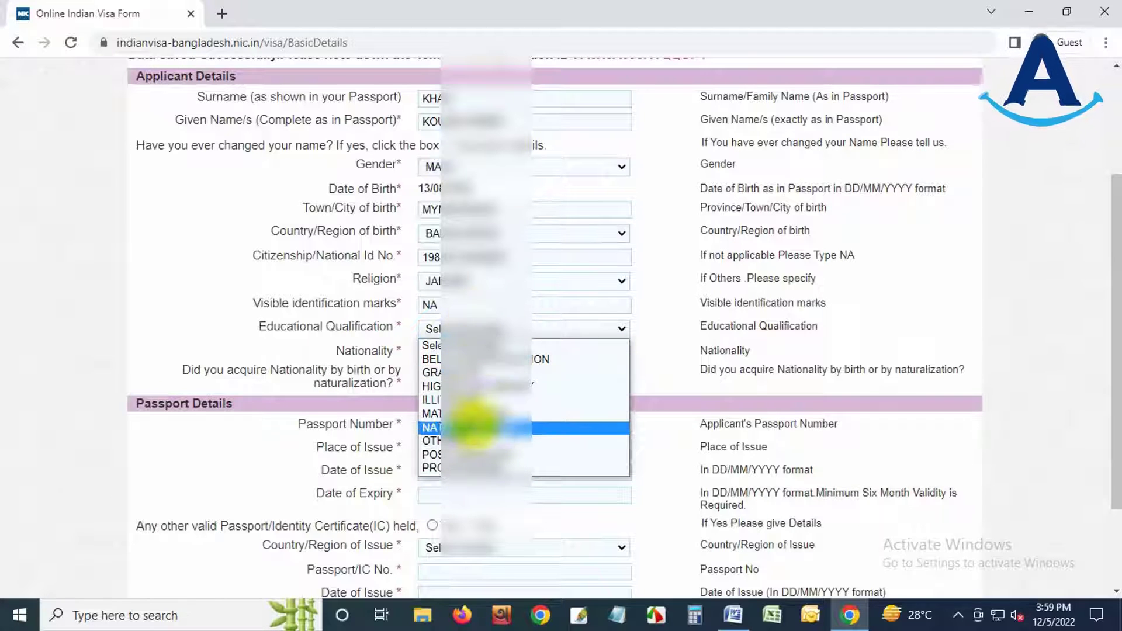
pyautogui.click(470, 454)
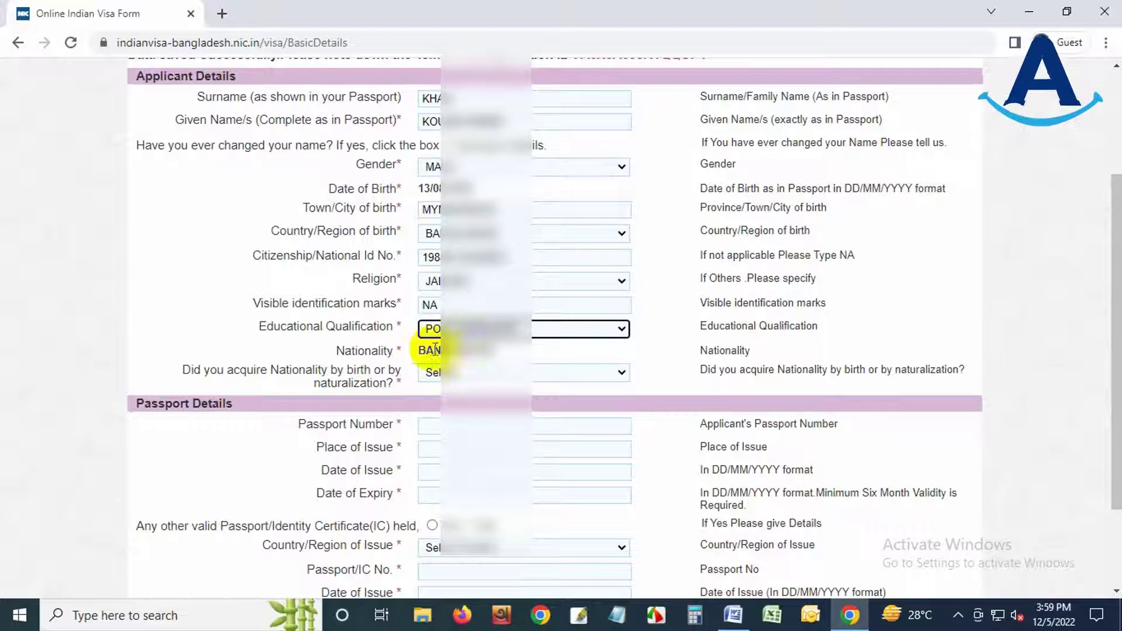
pyautogui.click(463, 373)
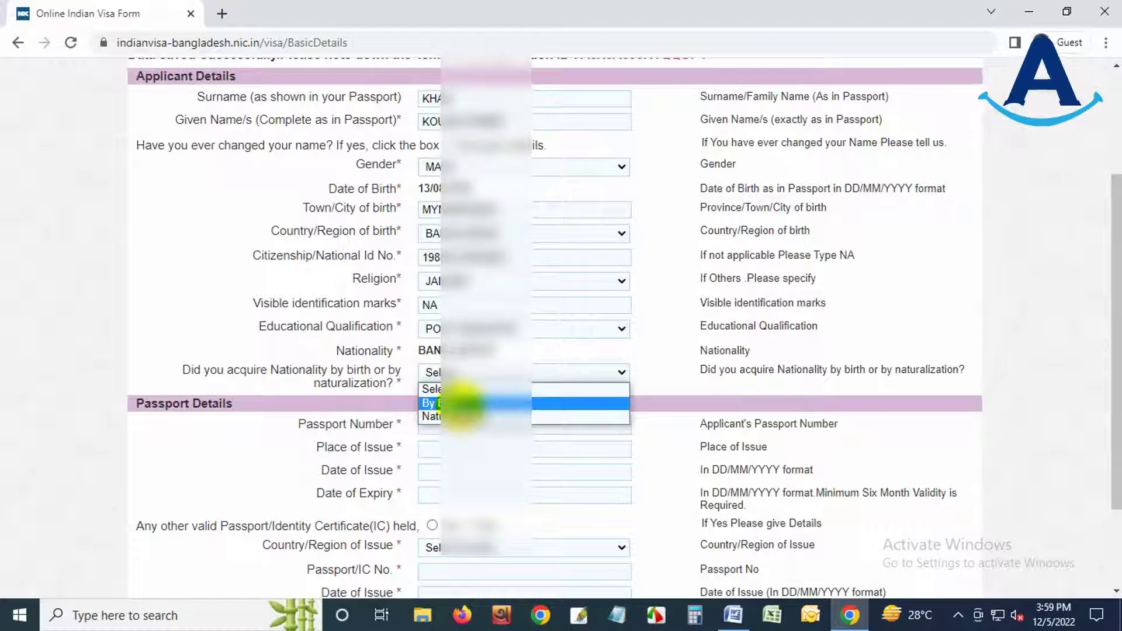
pyautogui.click(458, 402)
pyautogui.scroll(-2, 543, 440)
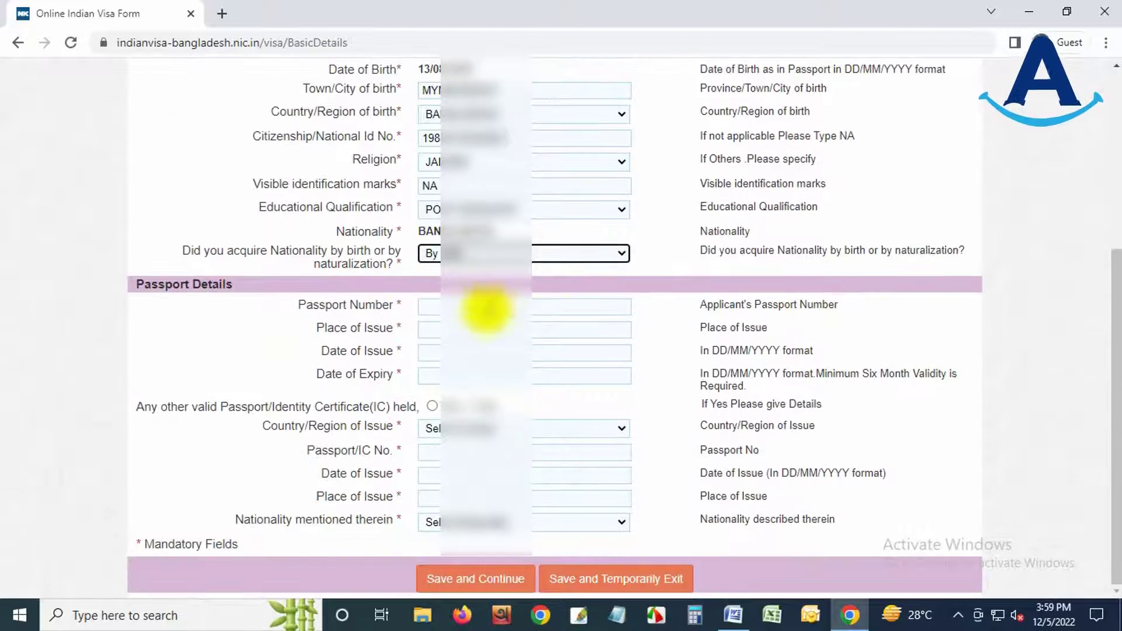
# - Enter passport number, place of issue, issue date, and expiry date 30/11/2027
pyautogui.click(485, 306)
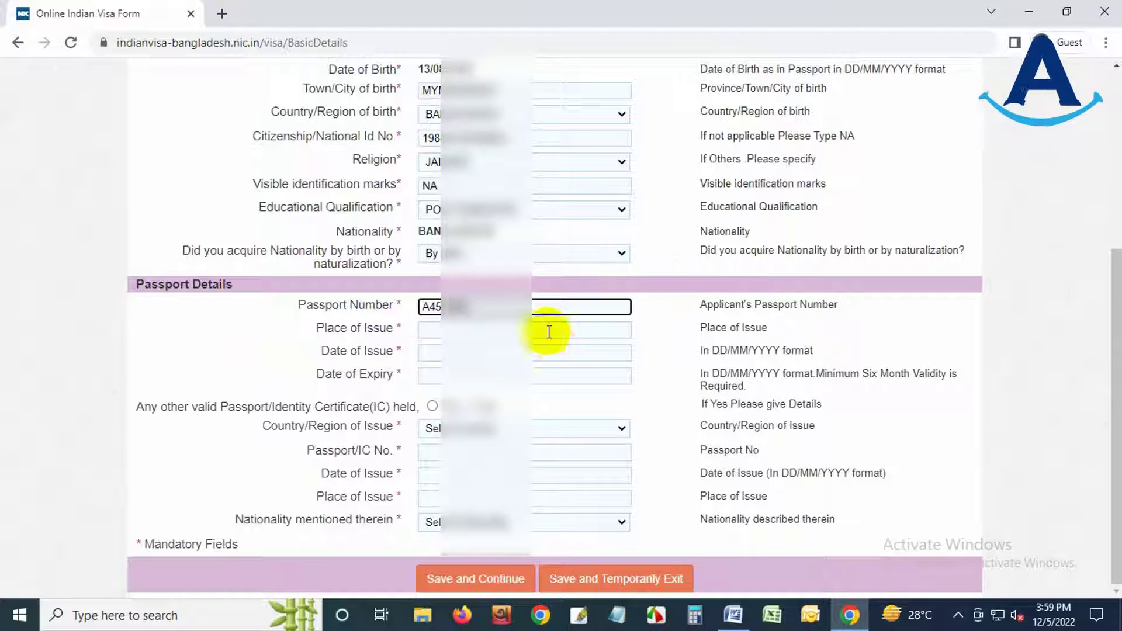
pyautogui.press('Tab')
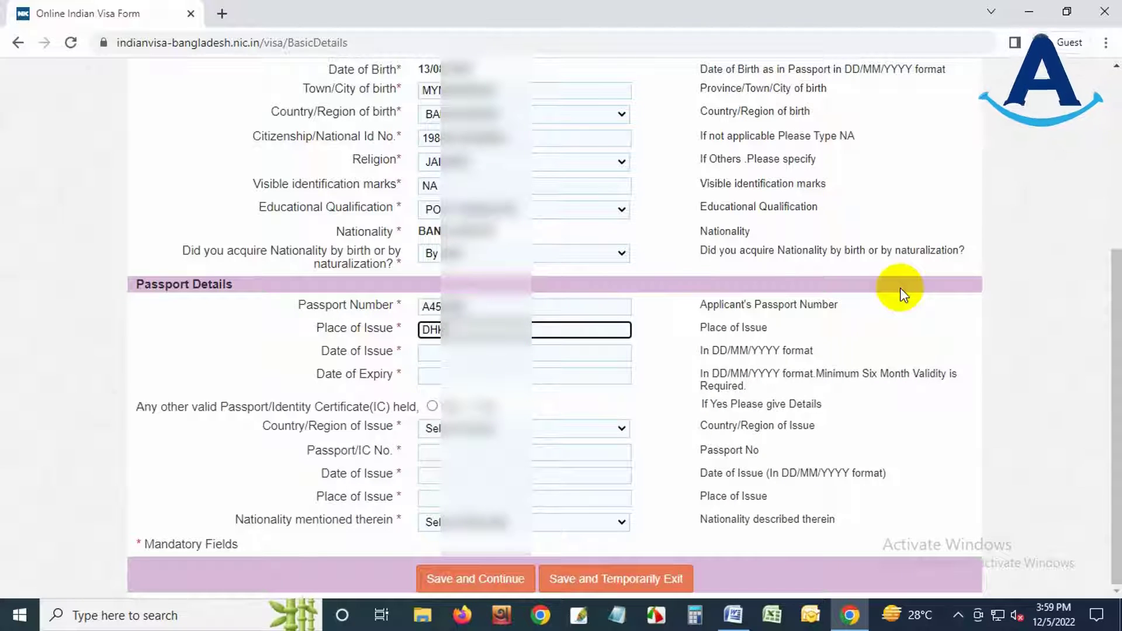
pyautogui.press('Tab')
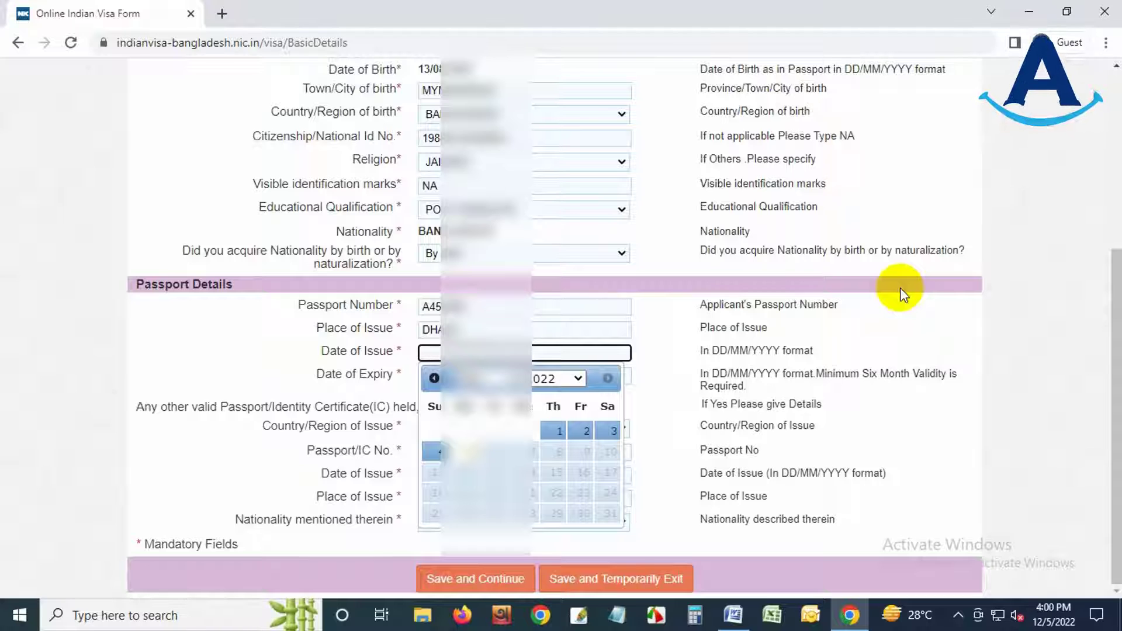
pyautogui.click(555, 431)
pyautogui.click(558, 402)
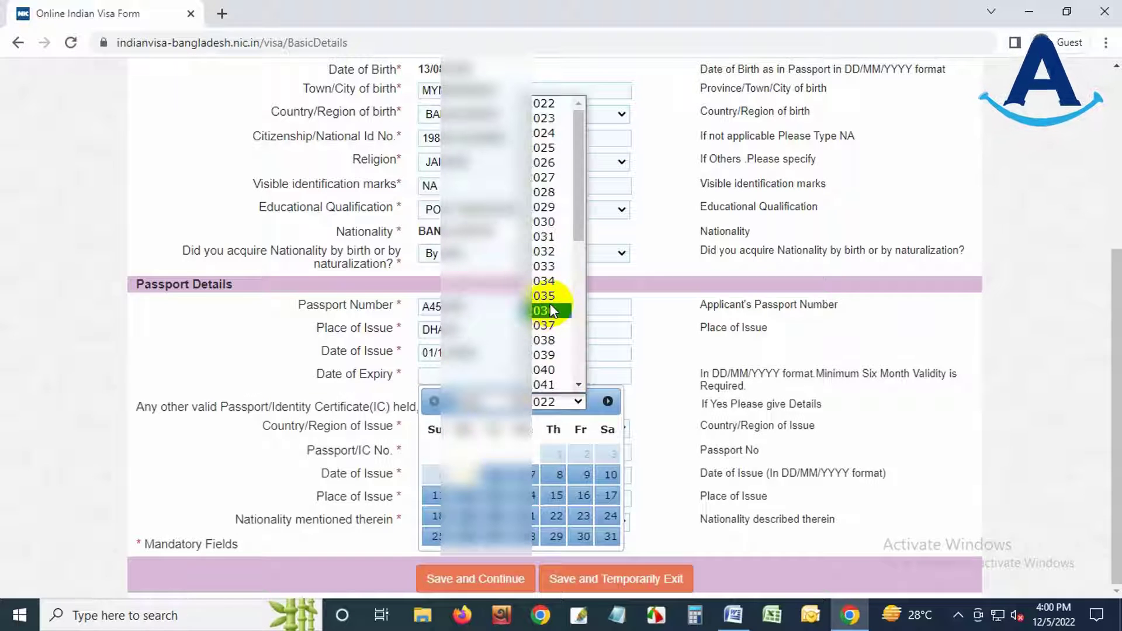
pyautogui.click(547, 178)
pyautogui.click(487, 402)
pyautogui.click(483, 568)
pyautogui.click(499, 536)
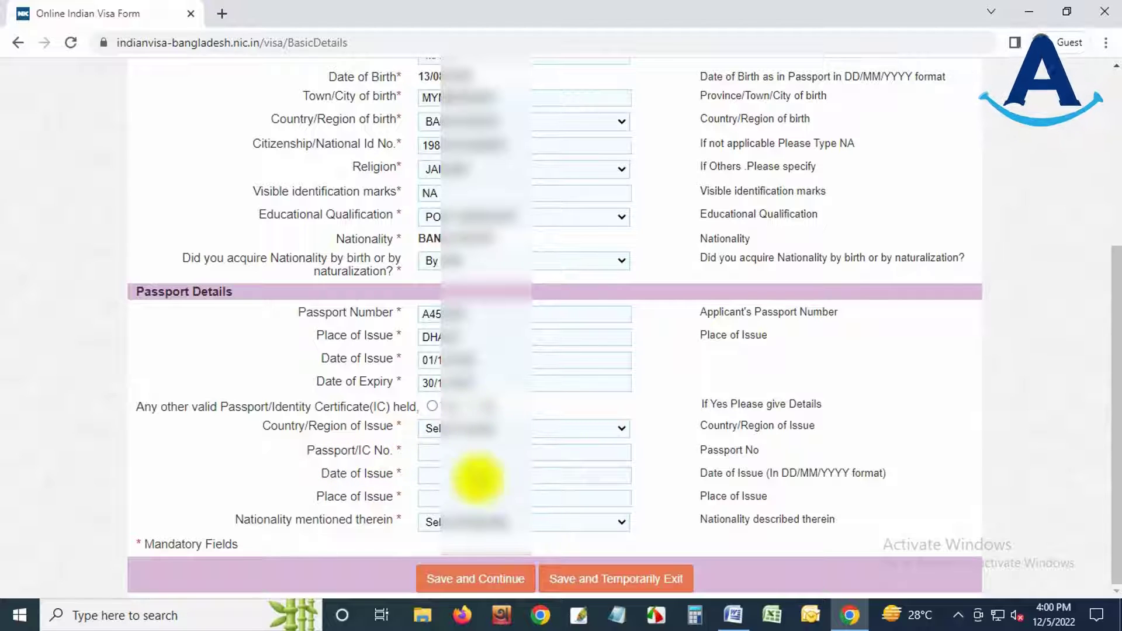
# - Answer No to holding another passport, then save and continue to the address page
pyautogui.click(468, 404)
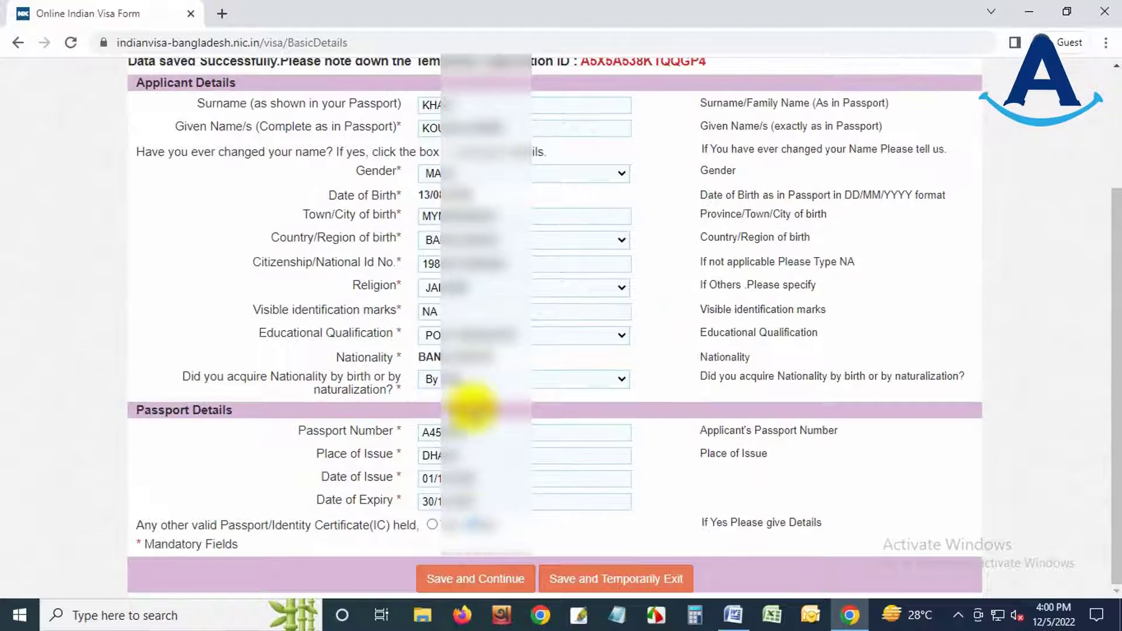
pyautogui.click(452, 581)
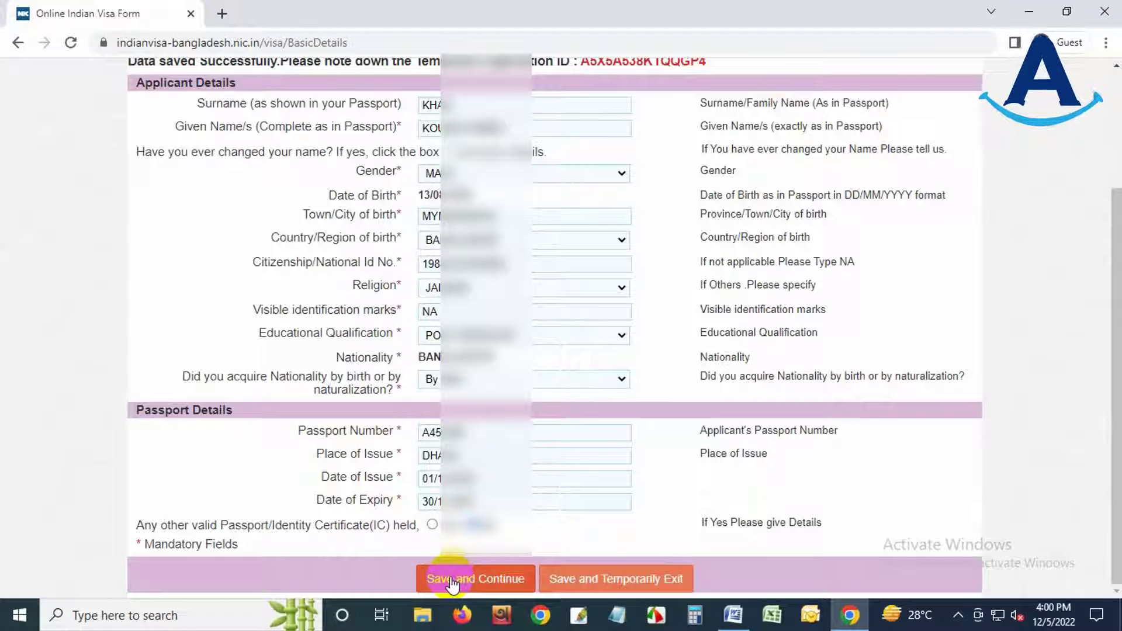
pyautogui.click(602, 580)
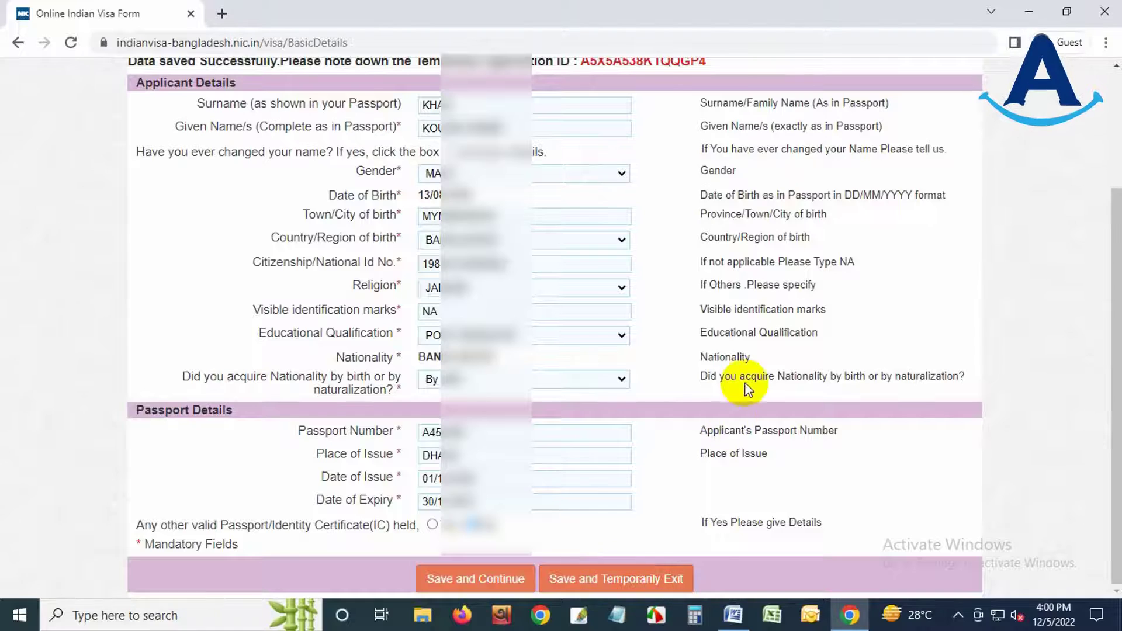
pyautogui.scroll(-2, 751, 367)
pyautogui.scroll(-2, 751, 367)
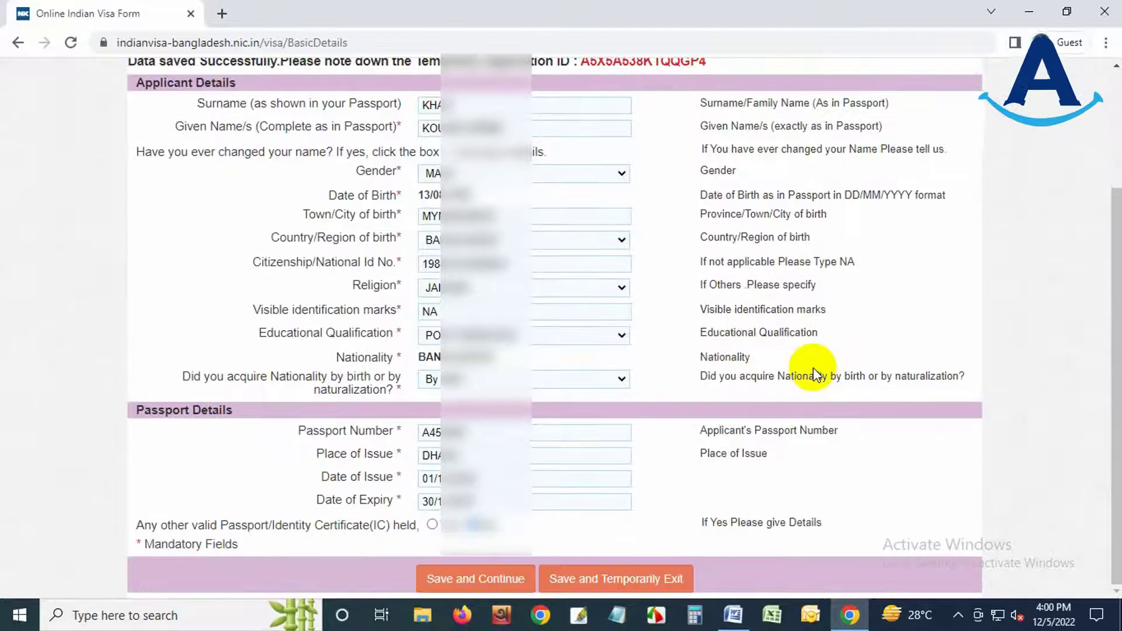
pyautogui.click(467, 583)
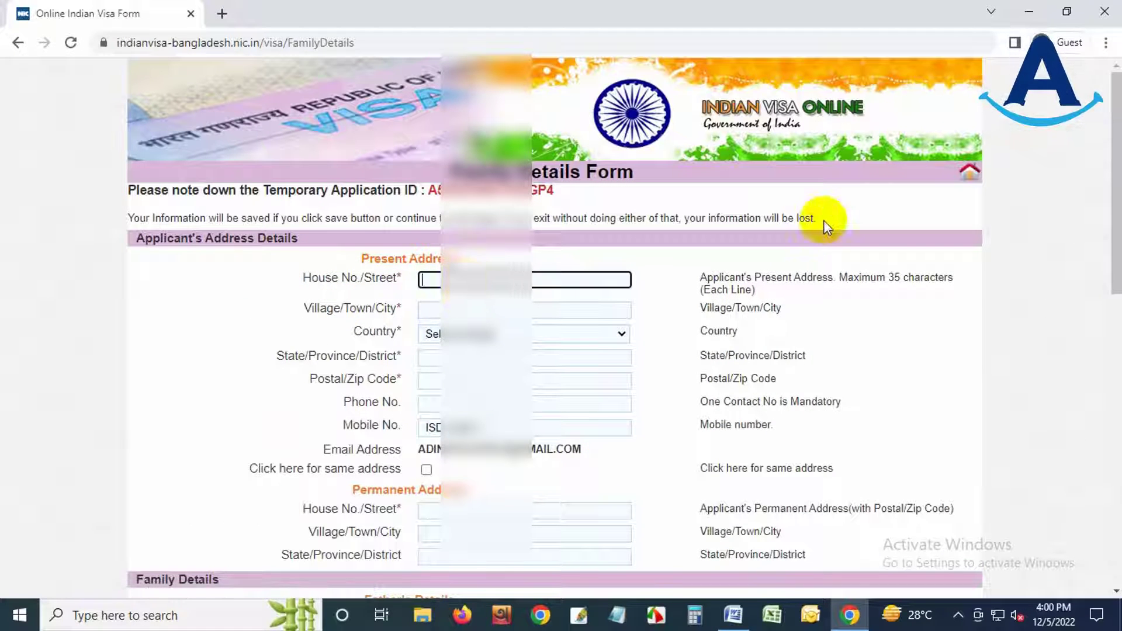
# - Enter the present address 344, town, country BANGLADESH, district and postal code
pyautogui.write('344')
pyautogui.click(462, 309)
pyautogui.write('DHA')
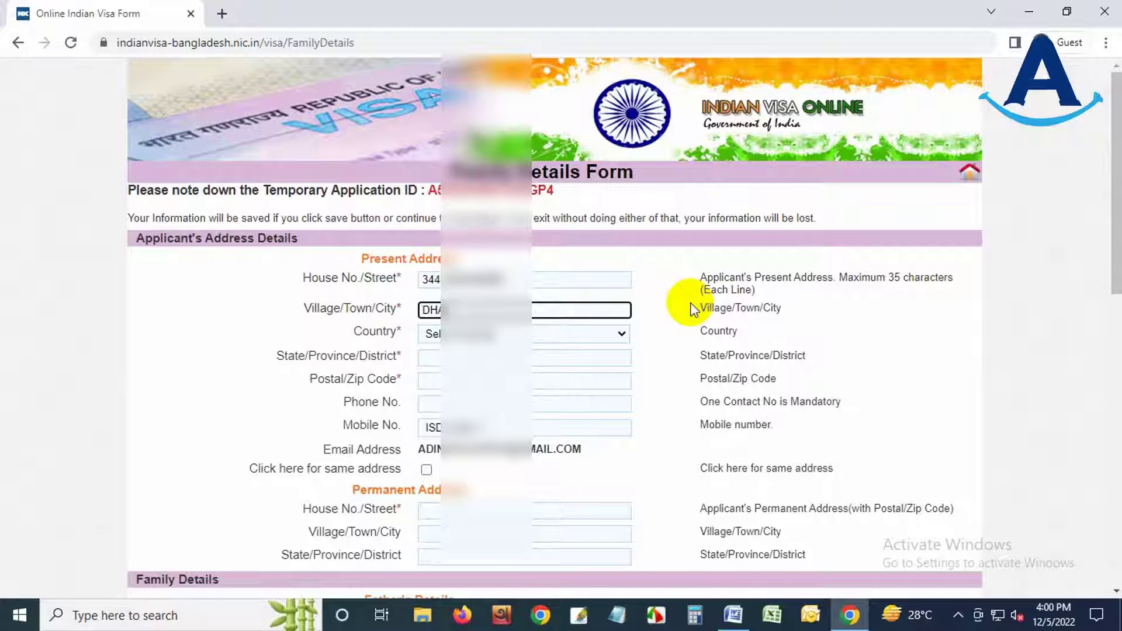
pyautogui.click(438, 333)
pyautogui.write('ban')
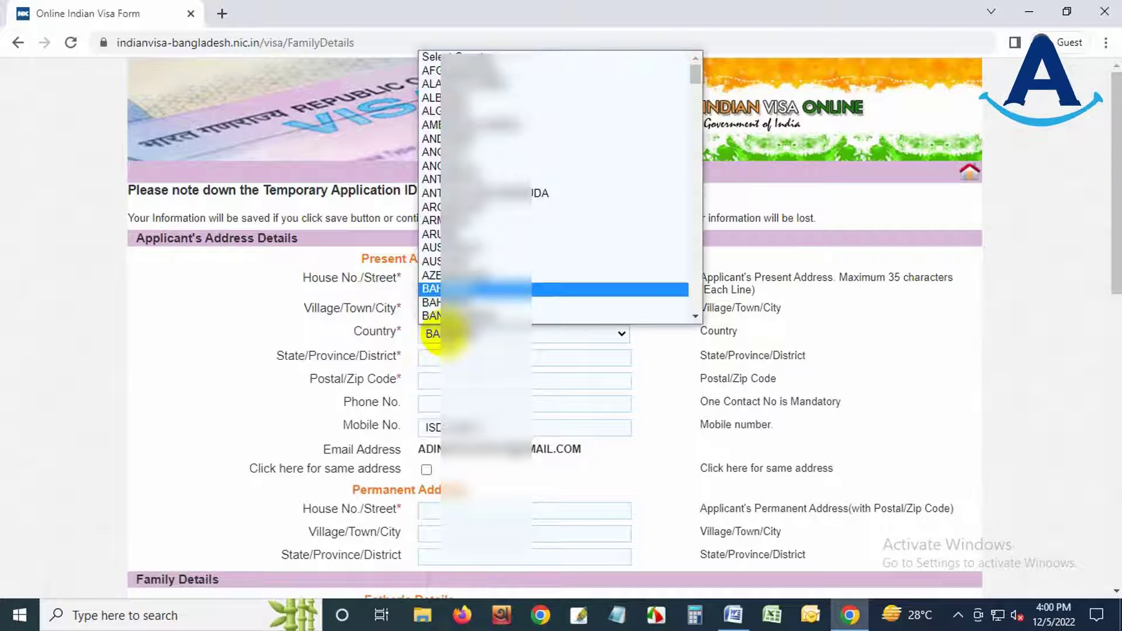
pyautogui.click(433, 358)
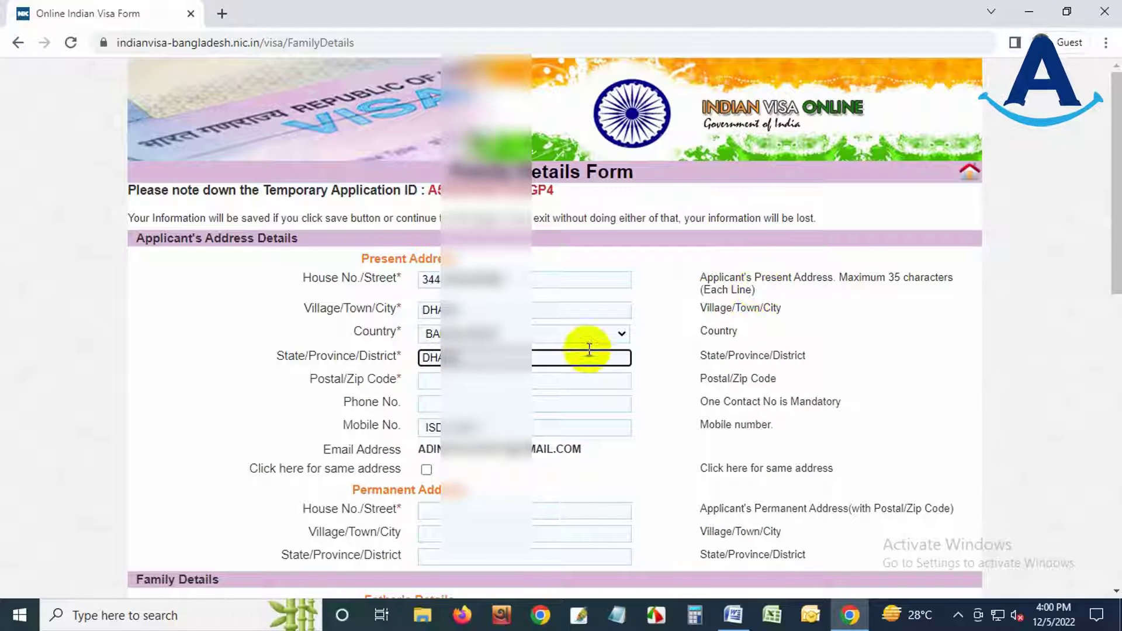
pyautogui.click(512, 381)
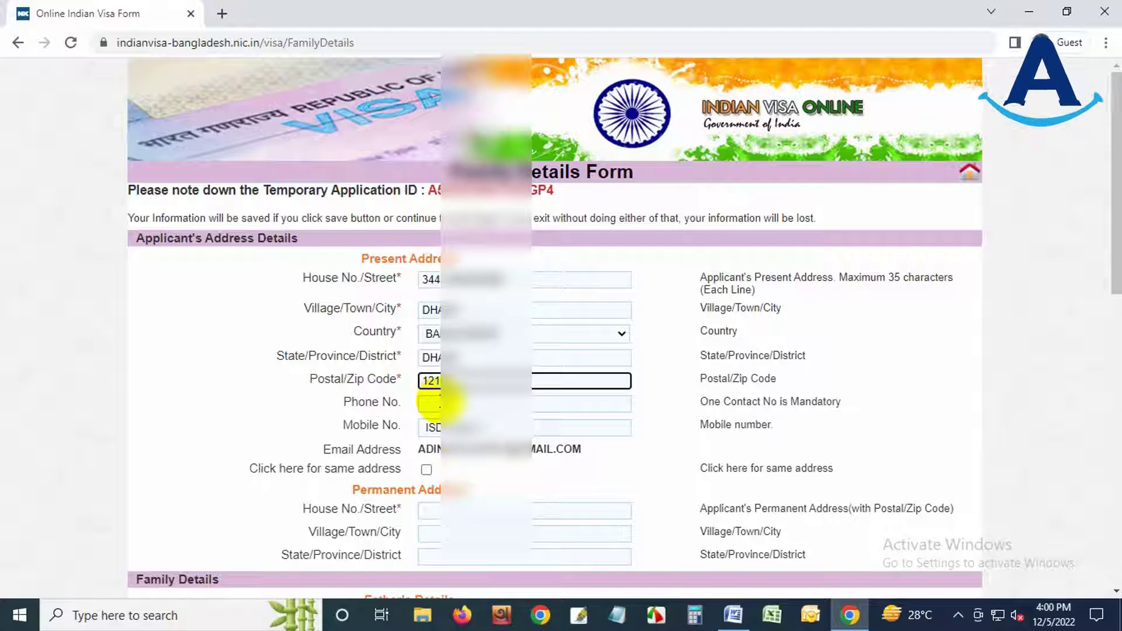
# - Set the mobile country code to 880 and copy the present address as the permanent address
pyautogui.click(440, 427)
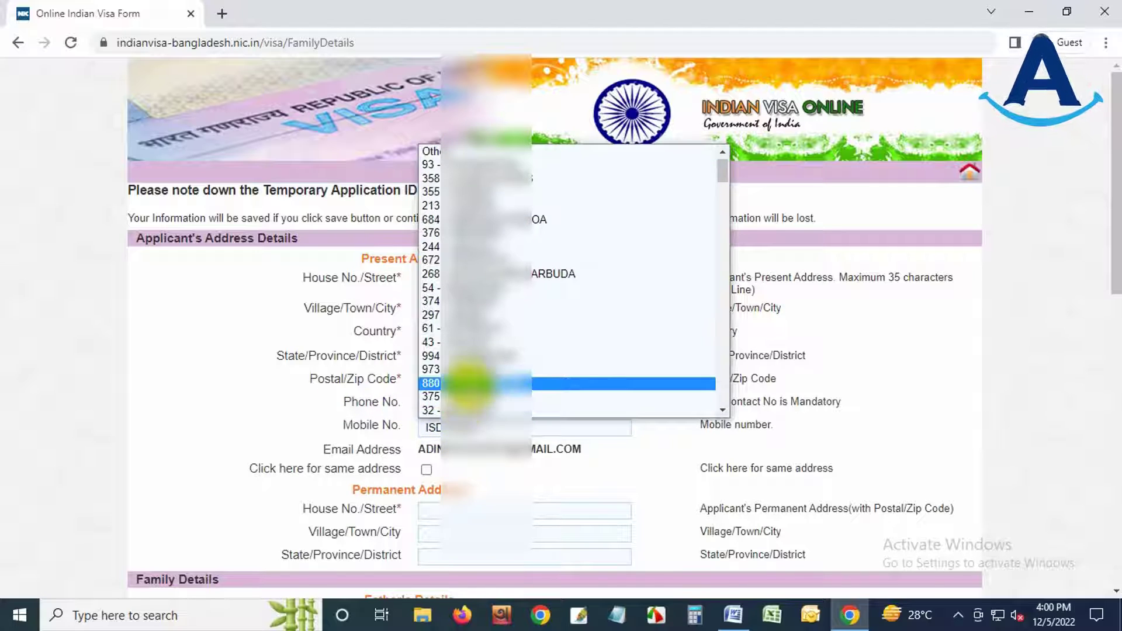
pyautogui.click(467, 383)
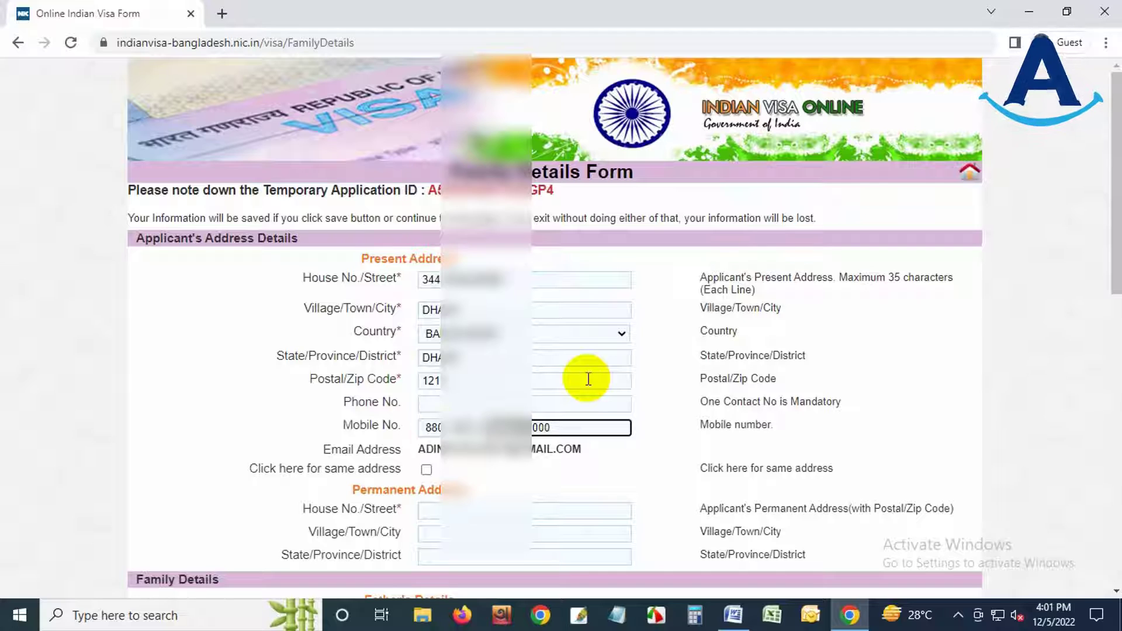
pyautogui.scroll(-4, 581, 469)
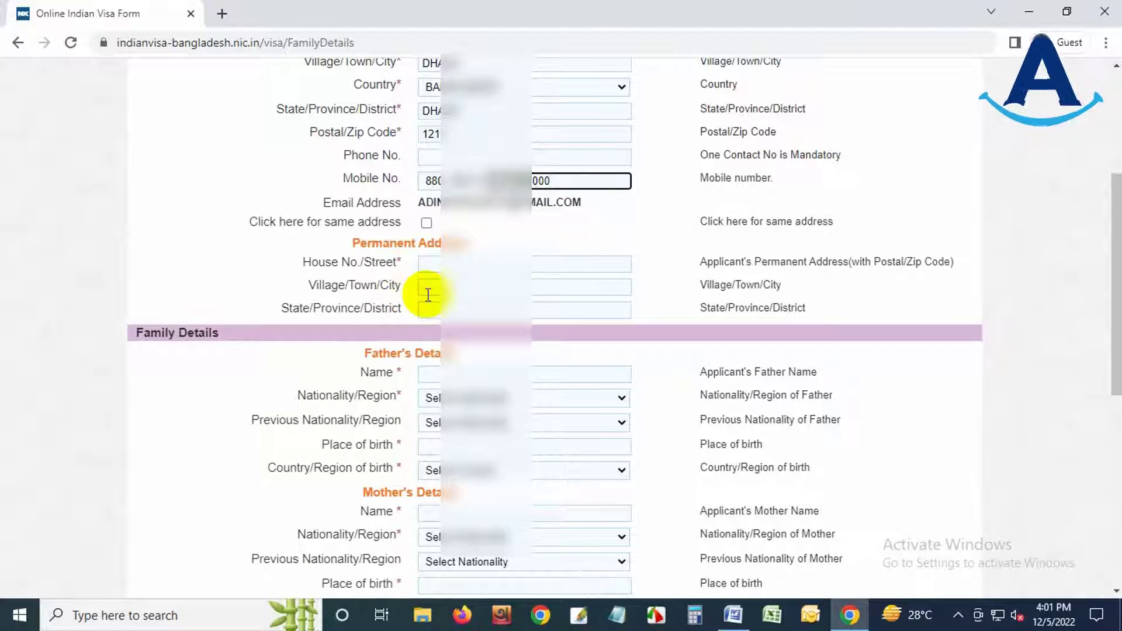
pyautogui.click(427, 223)
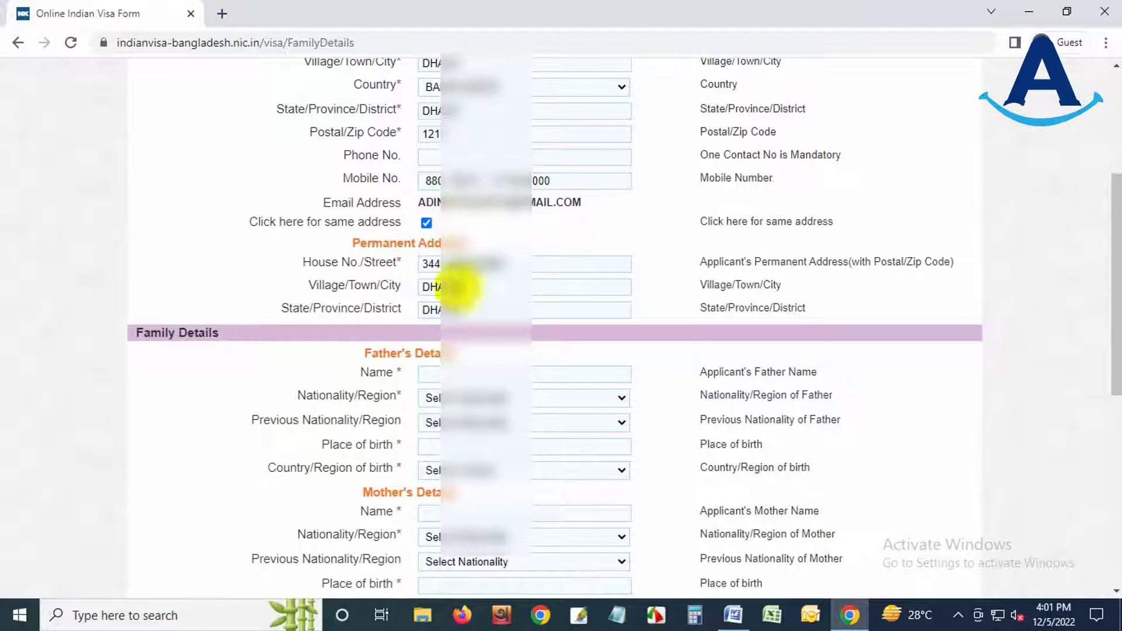
# - Re-tick the same-address option so the permanent address matches the present one
pyautogui.click(427, 223)
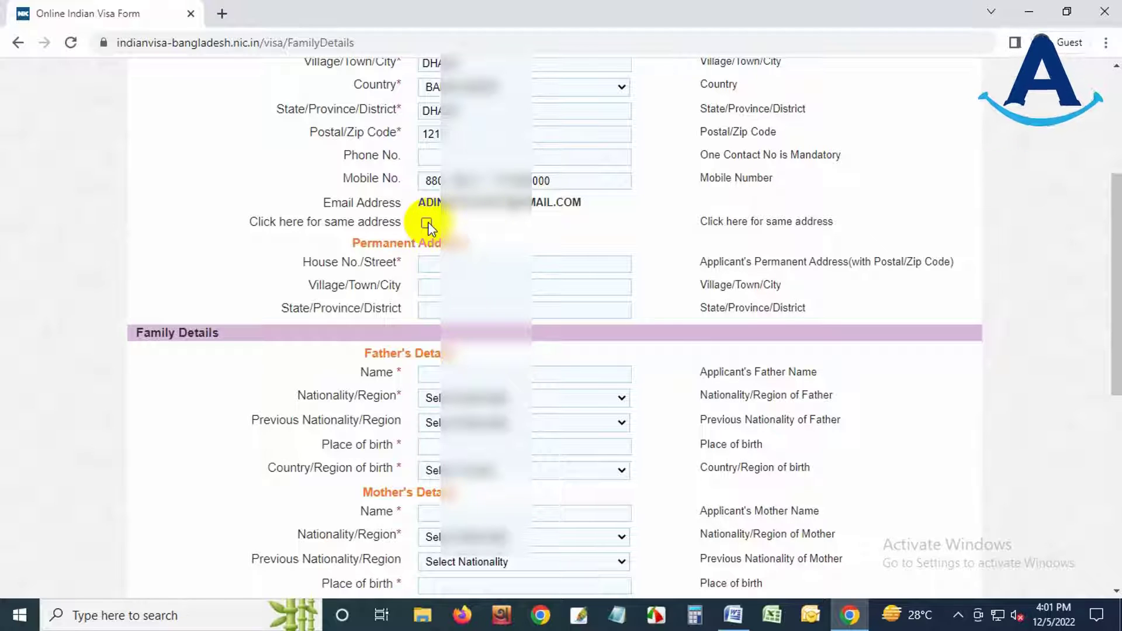
pyautogui.click(432, 264)
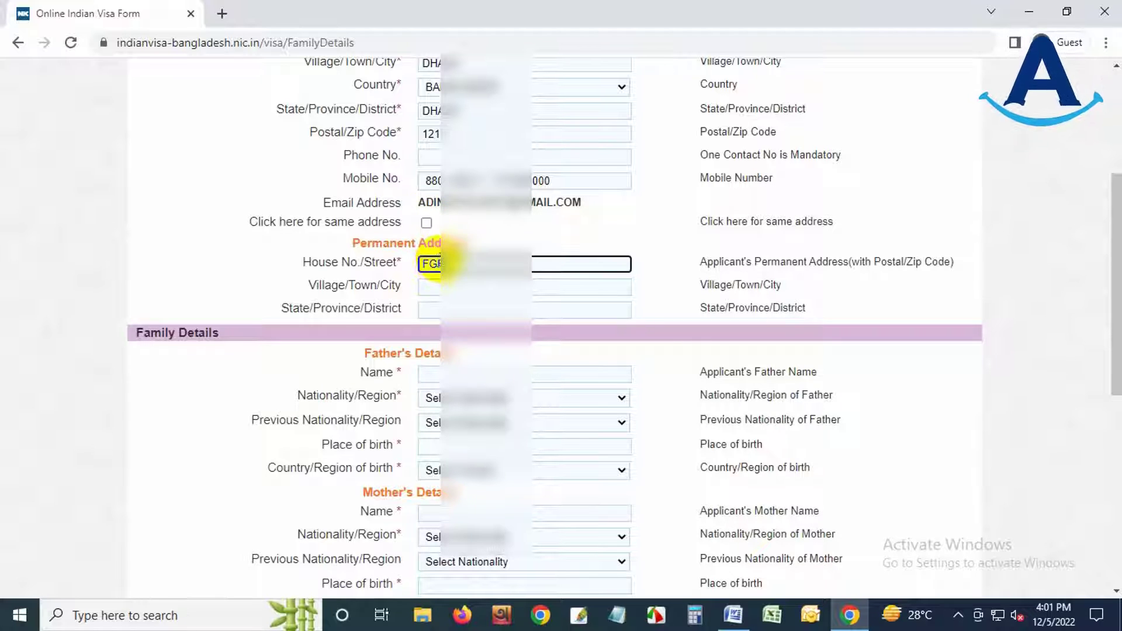
pyautogui.write('F')
pyautogui.click(428, 224)
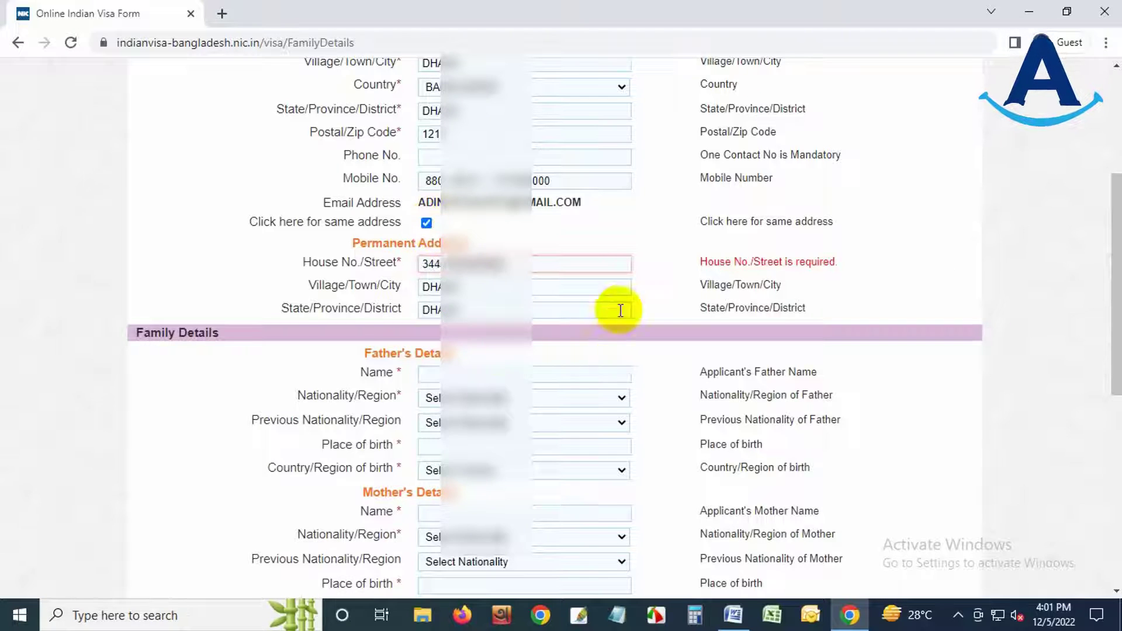
pyautogui.scroll(-3, 618, 310)
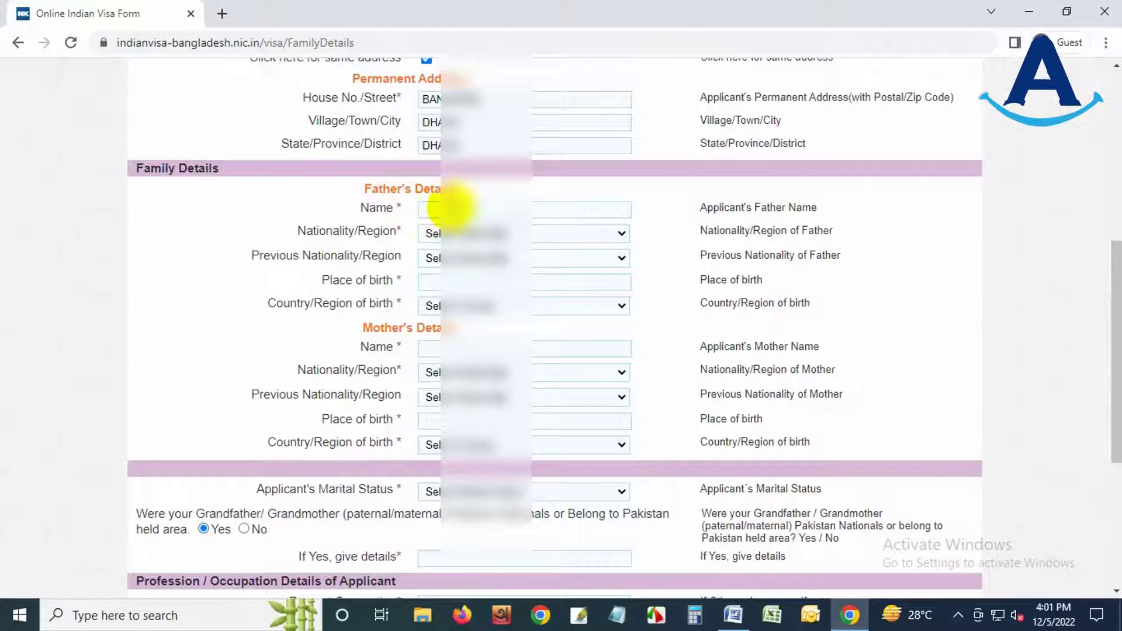
# - Enter the father's name, Bangladesh nationality and previous nationality, and birthplace MYMENSINGH, Bangladesh
pyautogui.click(446, 209)
pyautogui.write('ABU')
pyautogui.press('Tab')
pyautogui.click(476, 233)
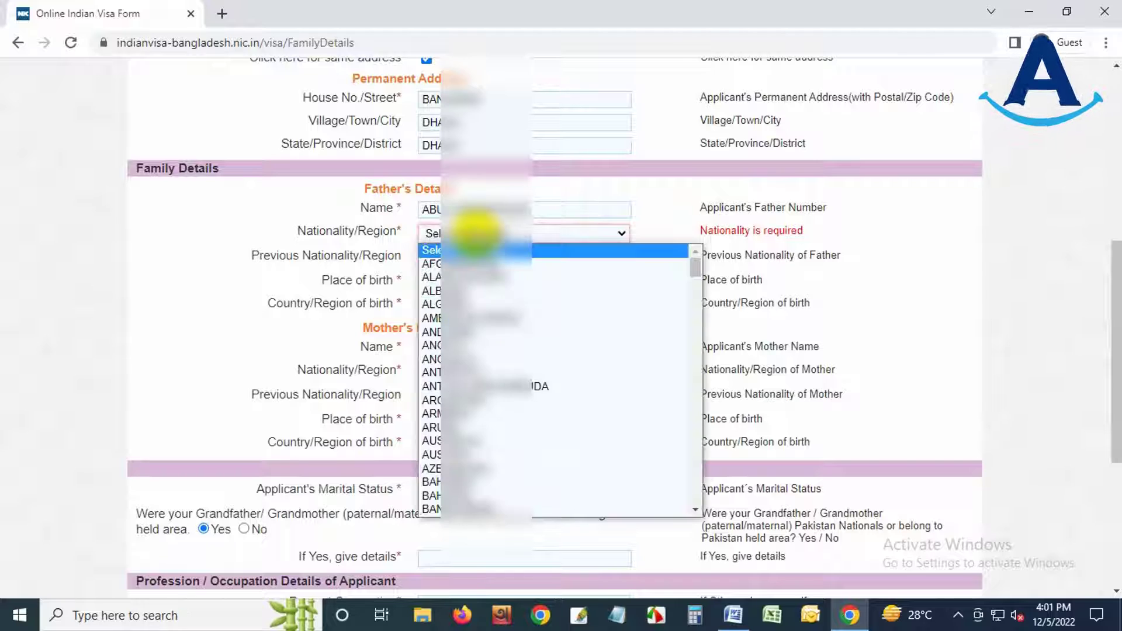
pyautogui.click(474, 507)
pyautogui.click(458, 257)
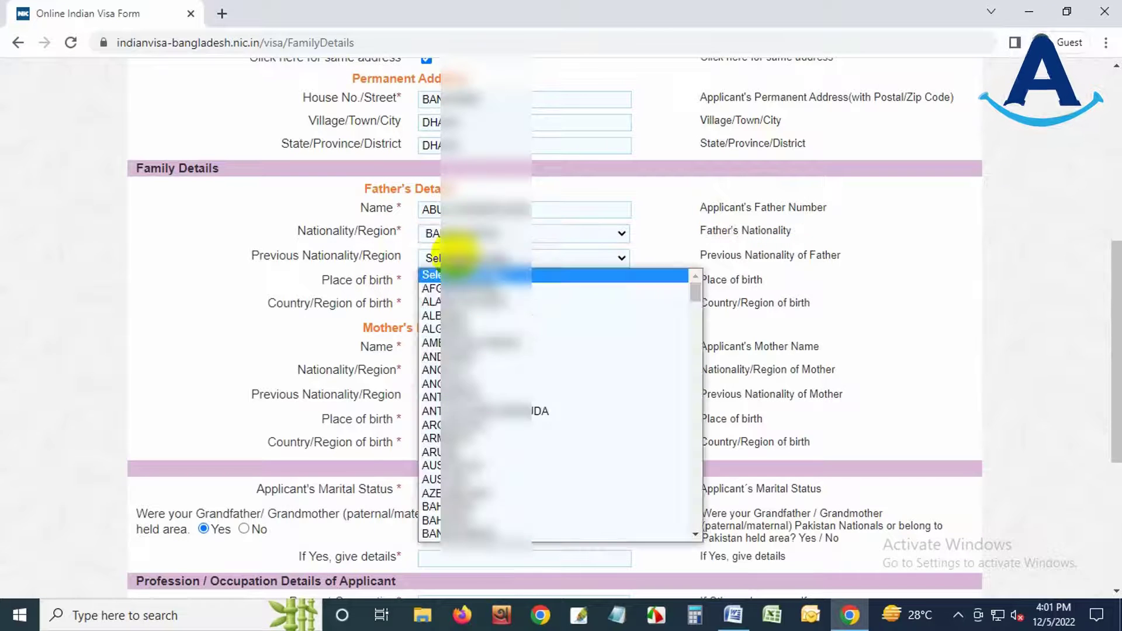
pyautogui.click(480, 533)
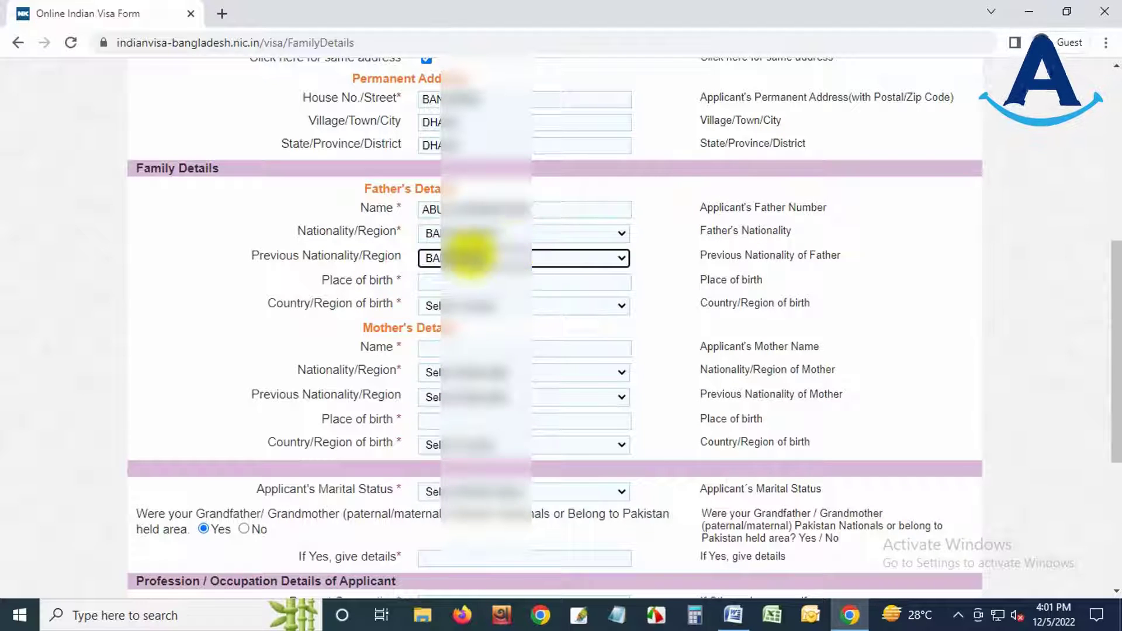
pyautogui.click(464, 257)
pyautogui.click(477, 515)
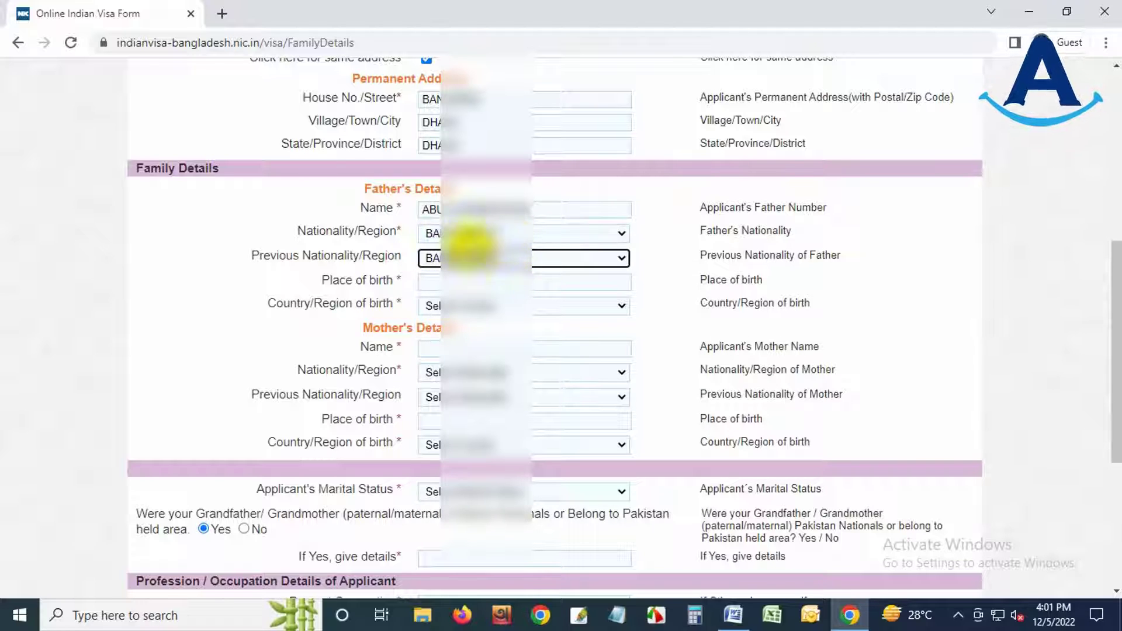
pyautogui.click(471, 282)
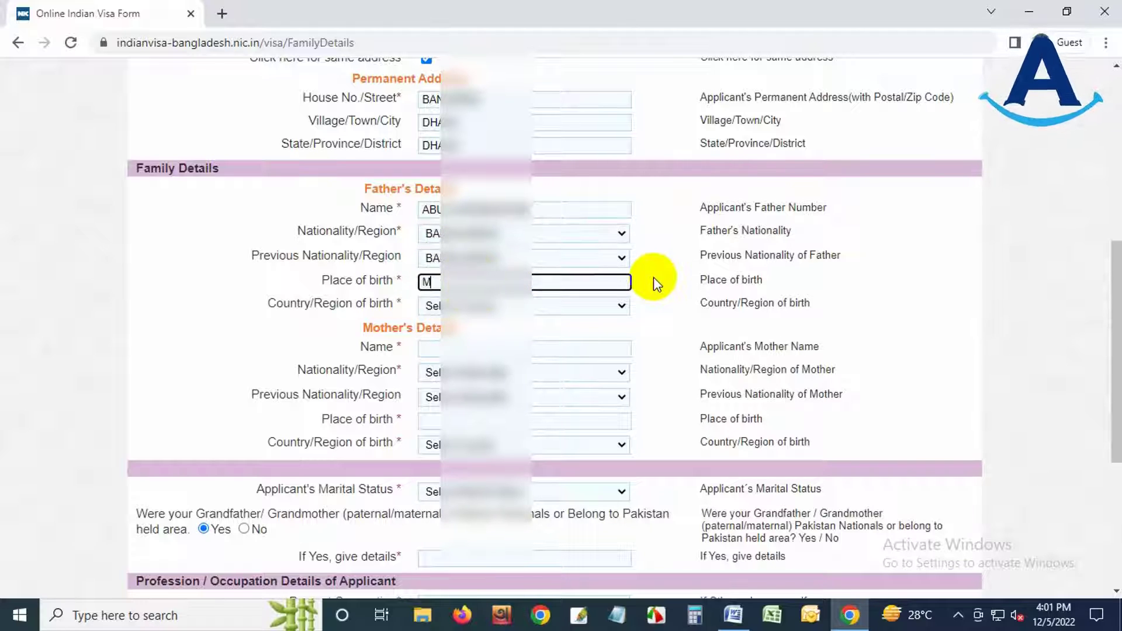
pyautogui.write('MYMENSINGH')
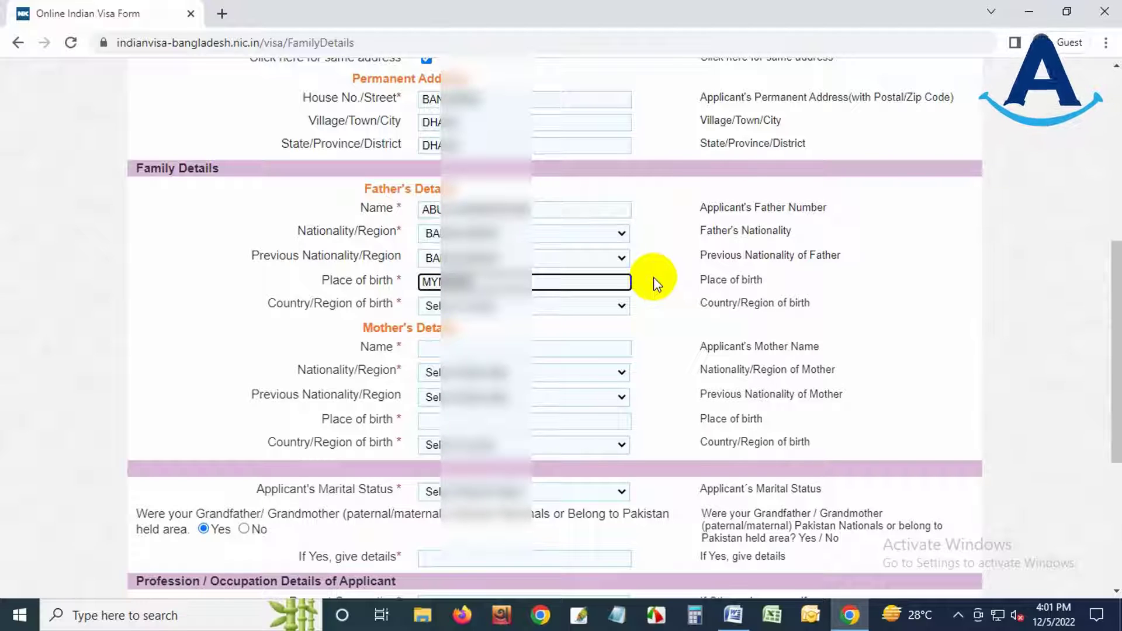
pyautogui.click(513, 306)
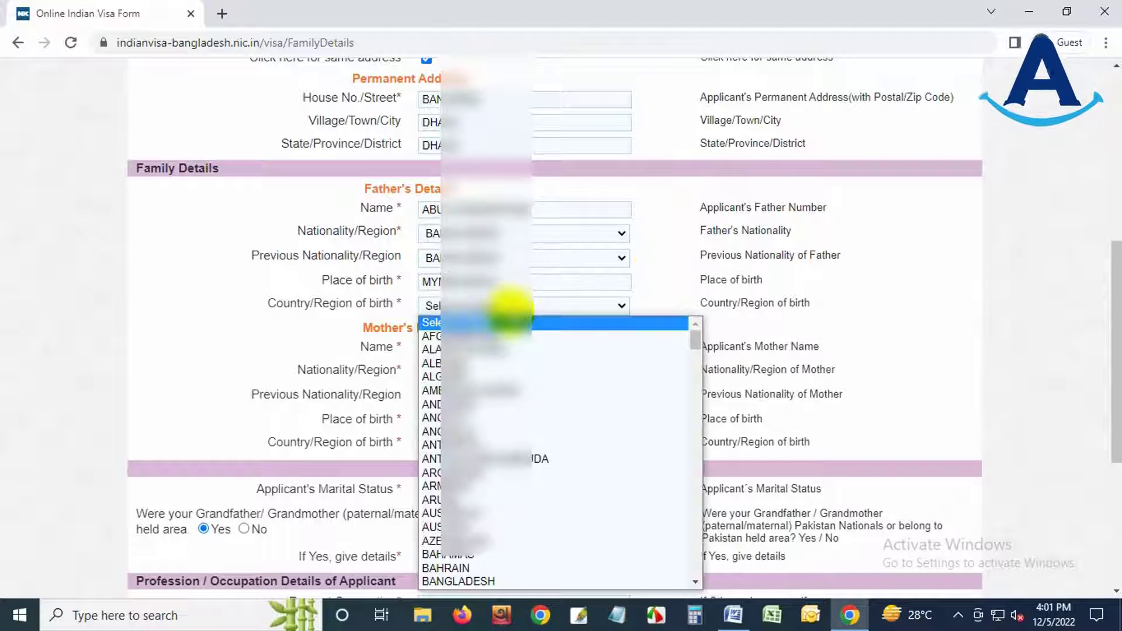
pyautogui.click(501, 579)
# - Enter the mother's name with Bangladesh nationality, previous nationality and country of birth
pyautogui.click(438, 348)
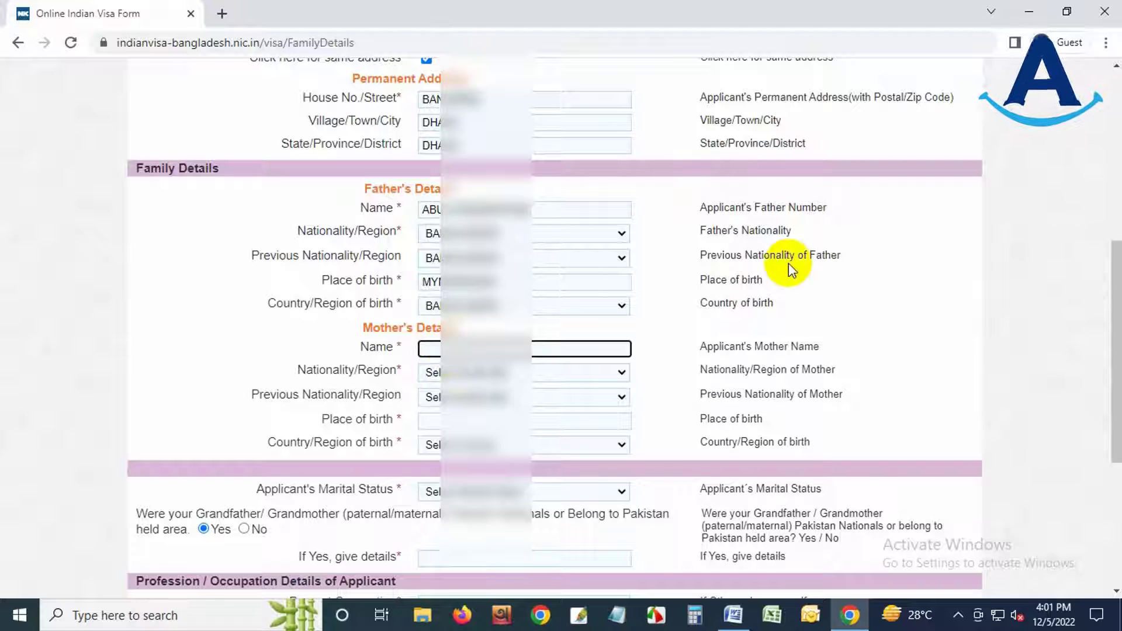
pyautogui.click(464, 373)
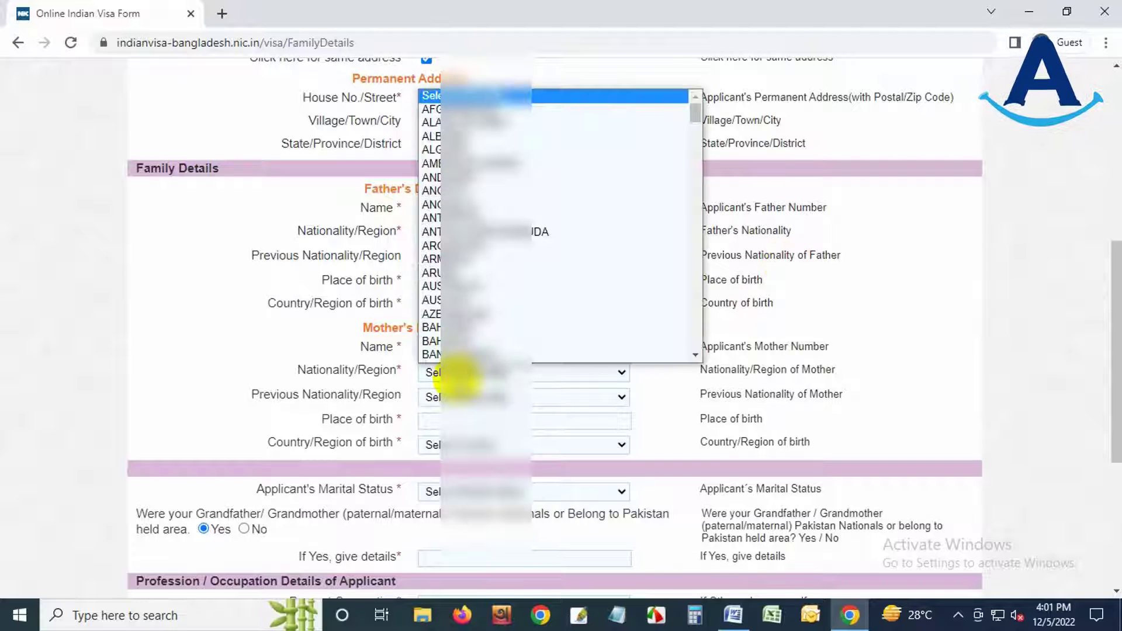
pyautogui.click(464, 354)
pyautogui.click(466, 395)
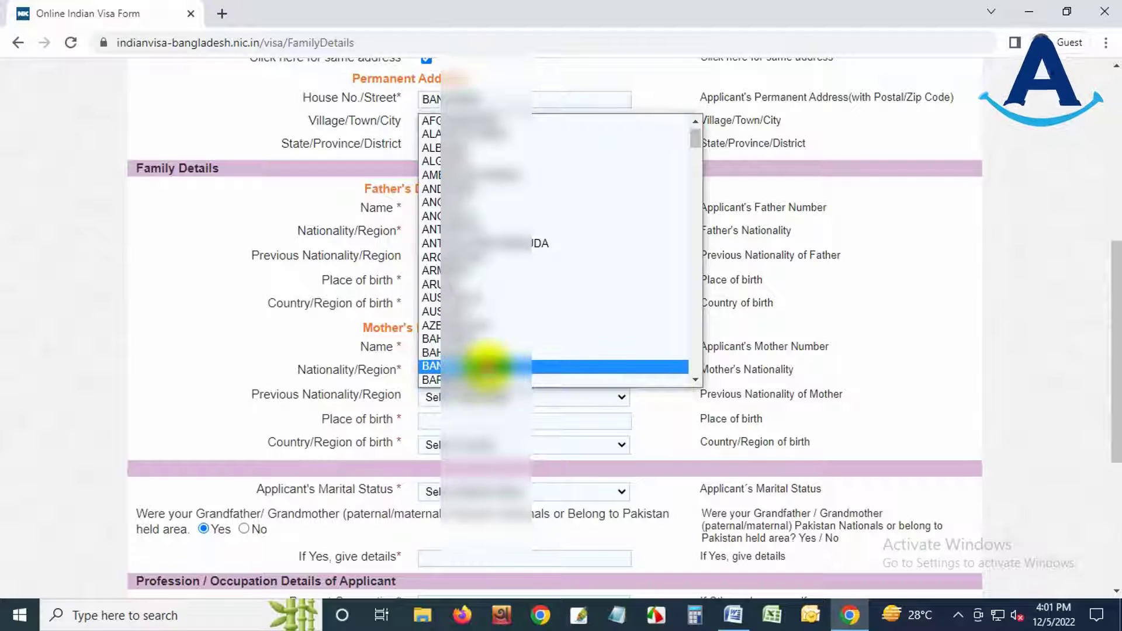
pyautogui.click(487, 366)
pyautogui.click(466, 424)
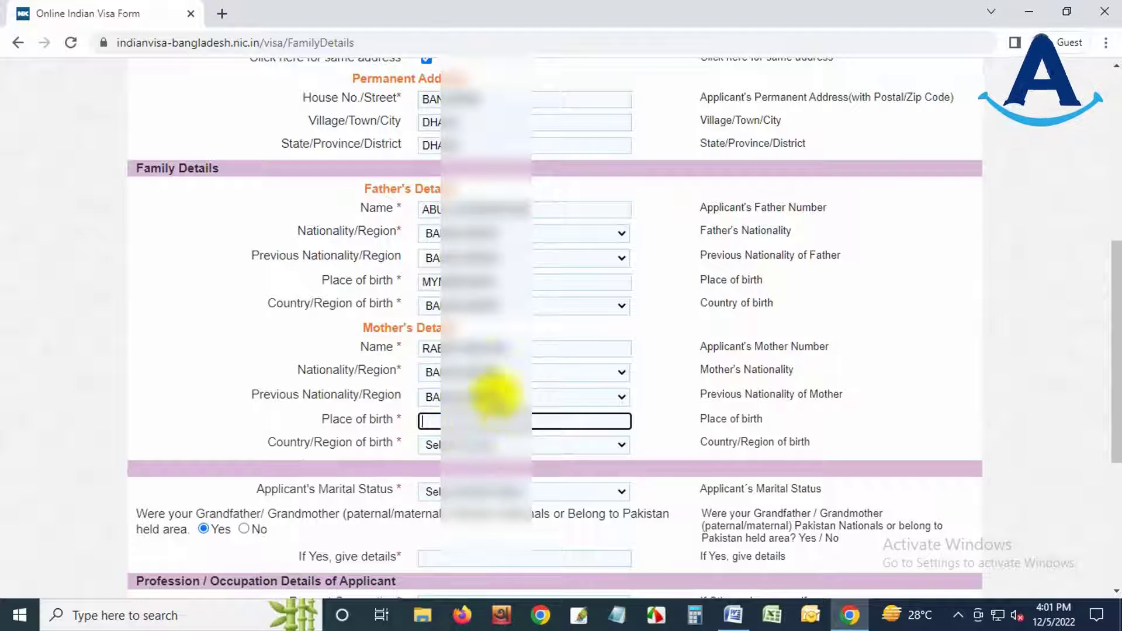
pyautogui.click(494, 397)
pyautogui.click(495, 396)
pyautogui.click(467, 420)
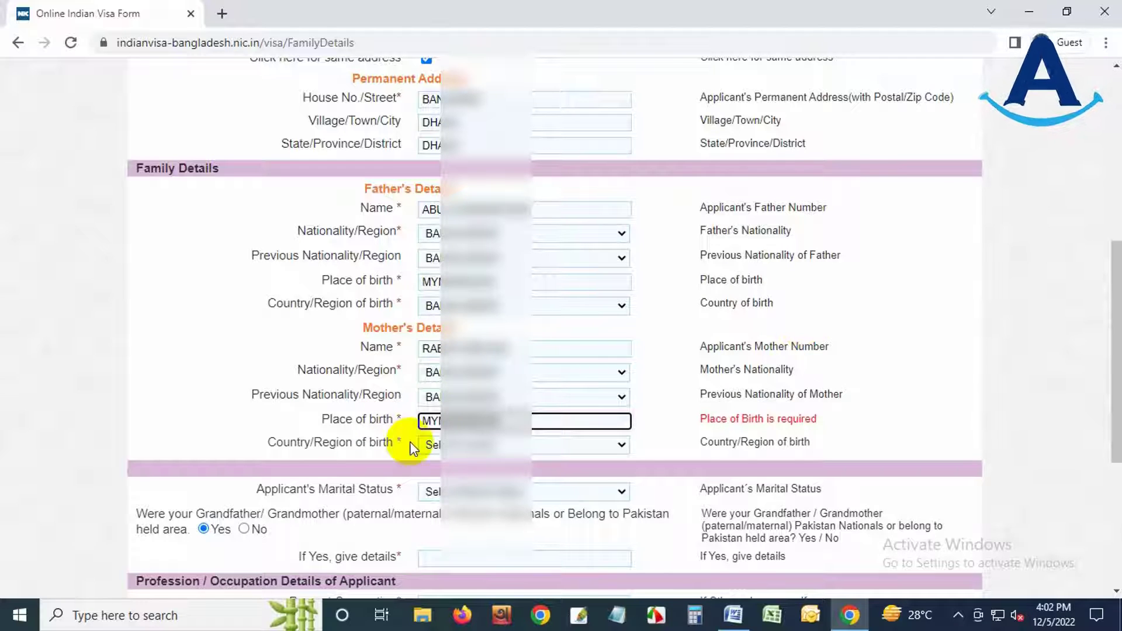
pyautogui.click(437, 445)
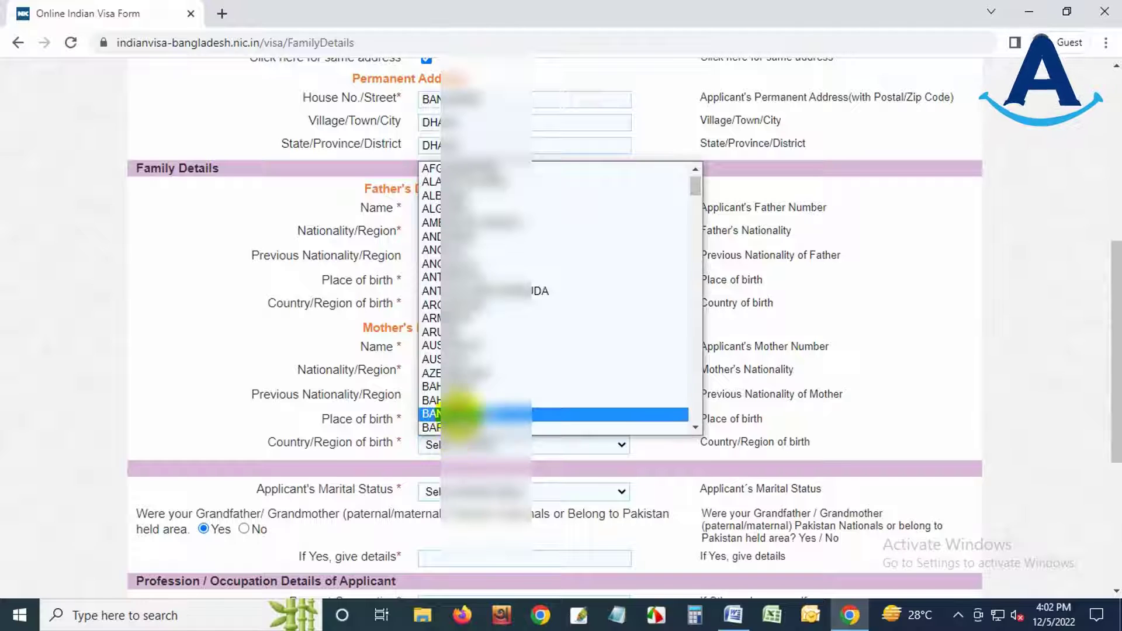
pyautogui.click(453, 415)
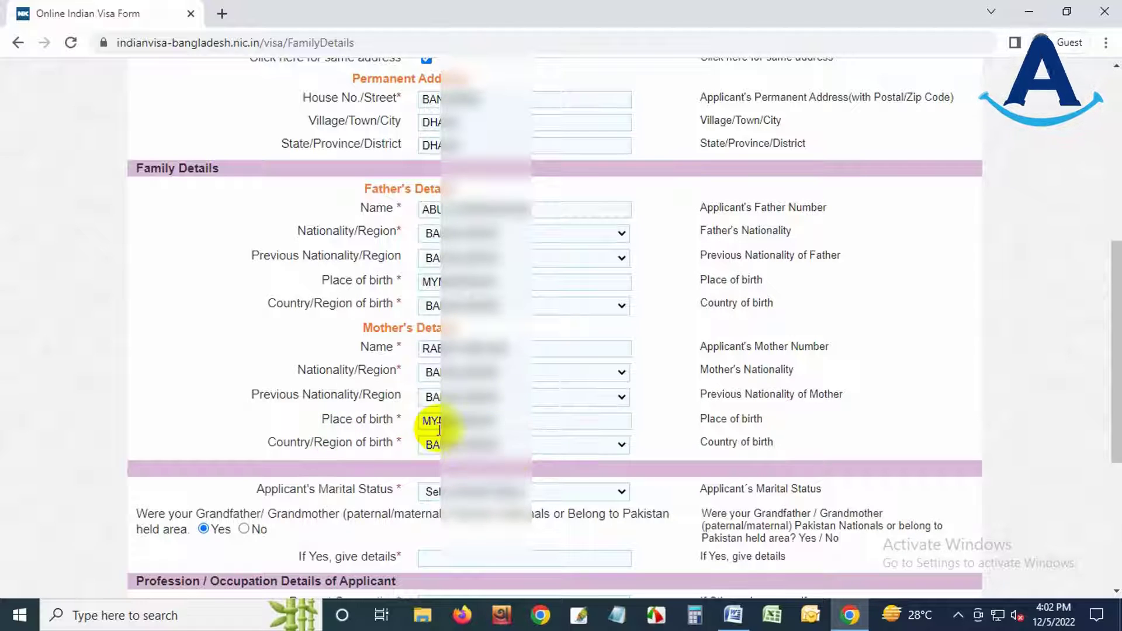
pyautogui.scroll(-4, 501, 426)
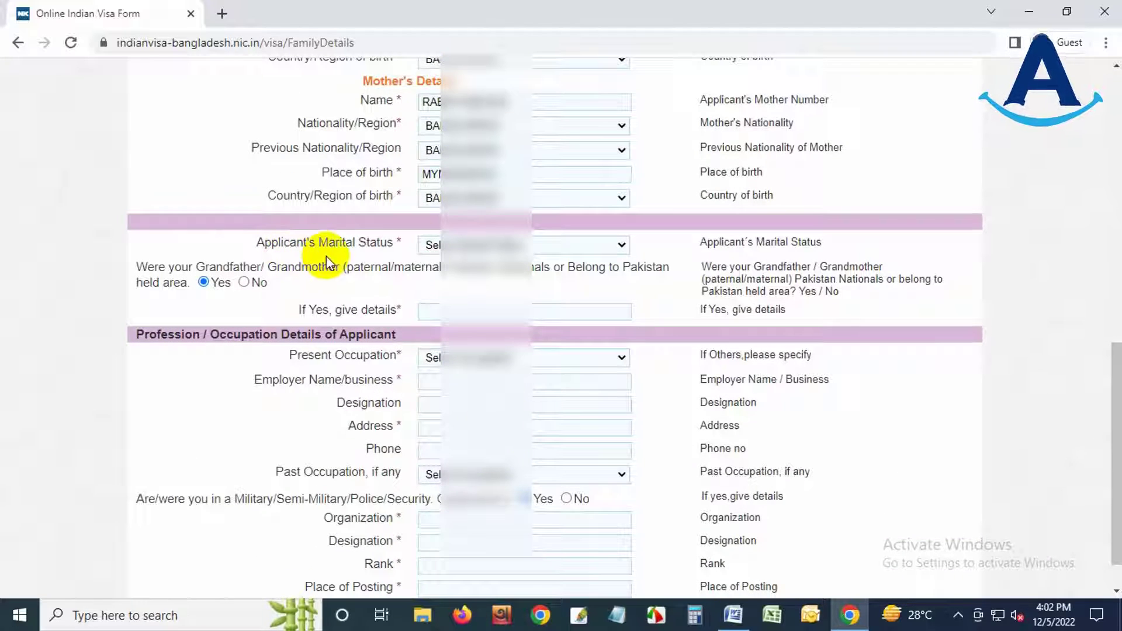
# - Set marital status to SINGLE and answer No to the Pakistan-national grandparents question
pyautogui.click(513, 244)
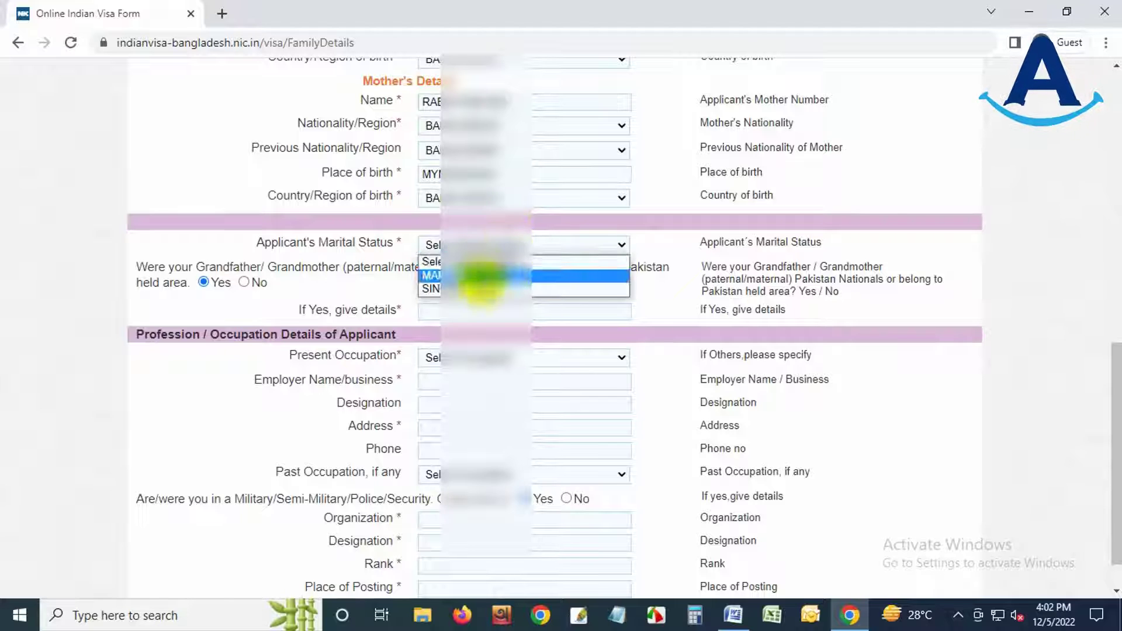
pyautogui.click(476, 274)
pyautogui.click(491, 245)
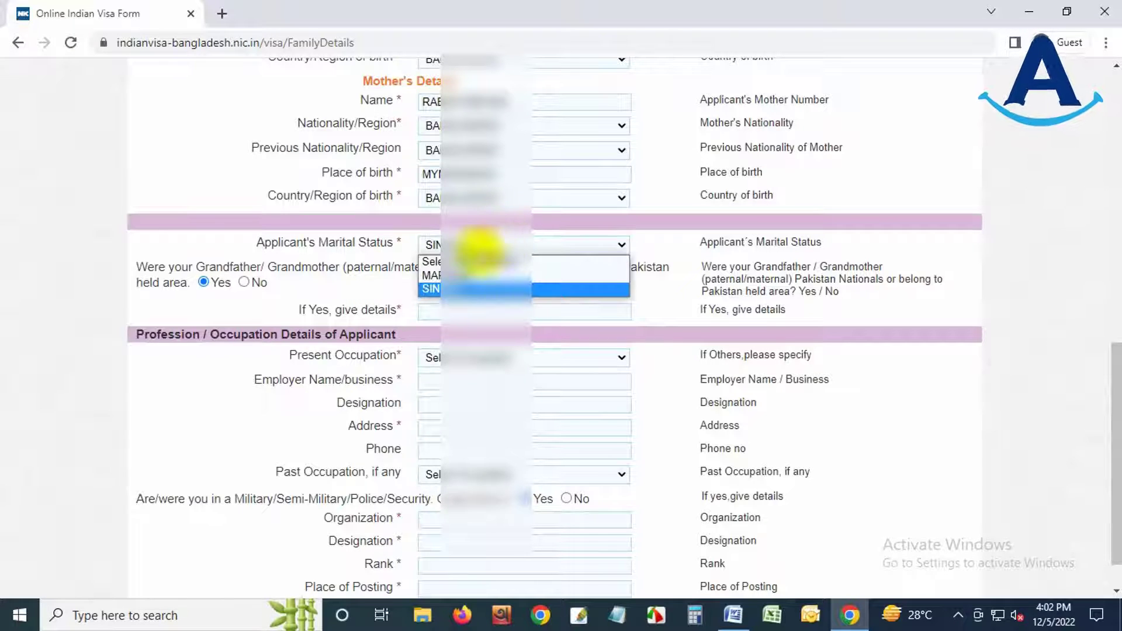
pyautogui.click(474, 269)
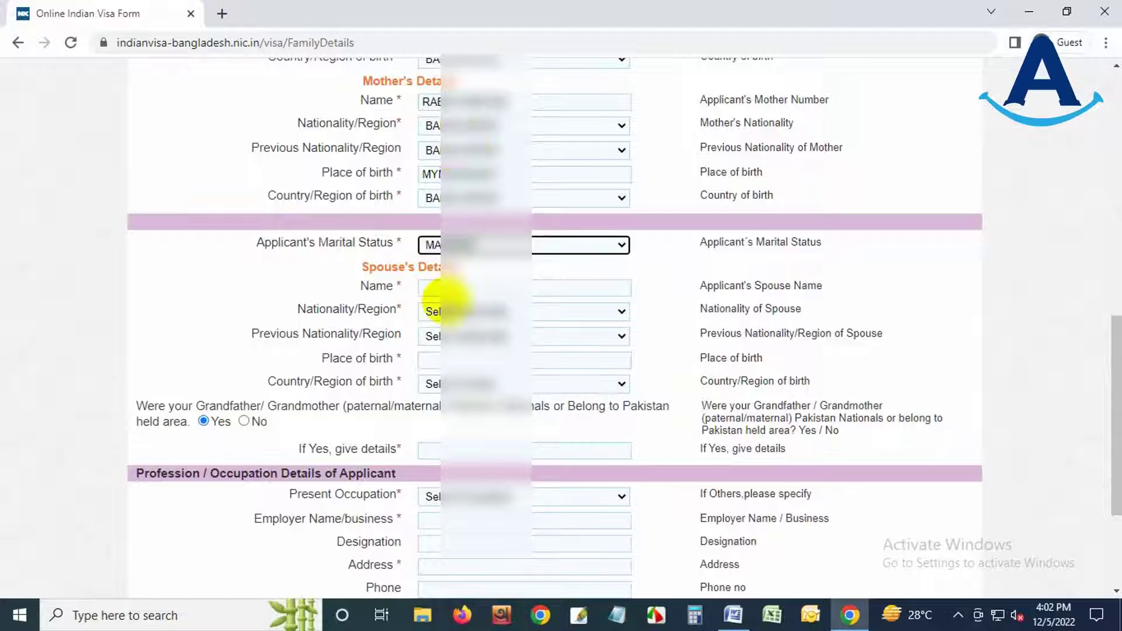
pyautogui.click(474, 244)
pyautogui.click(474, 289)
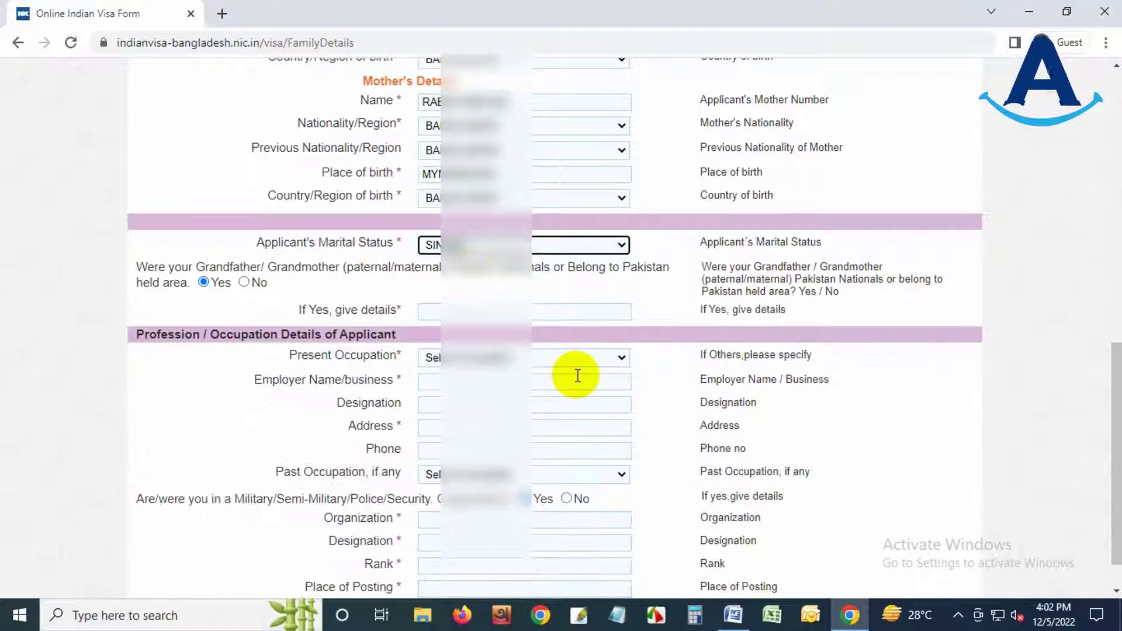
pyautogui.click(646, 270)
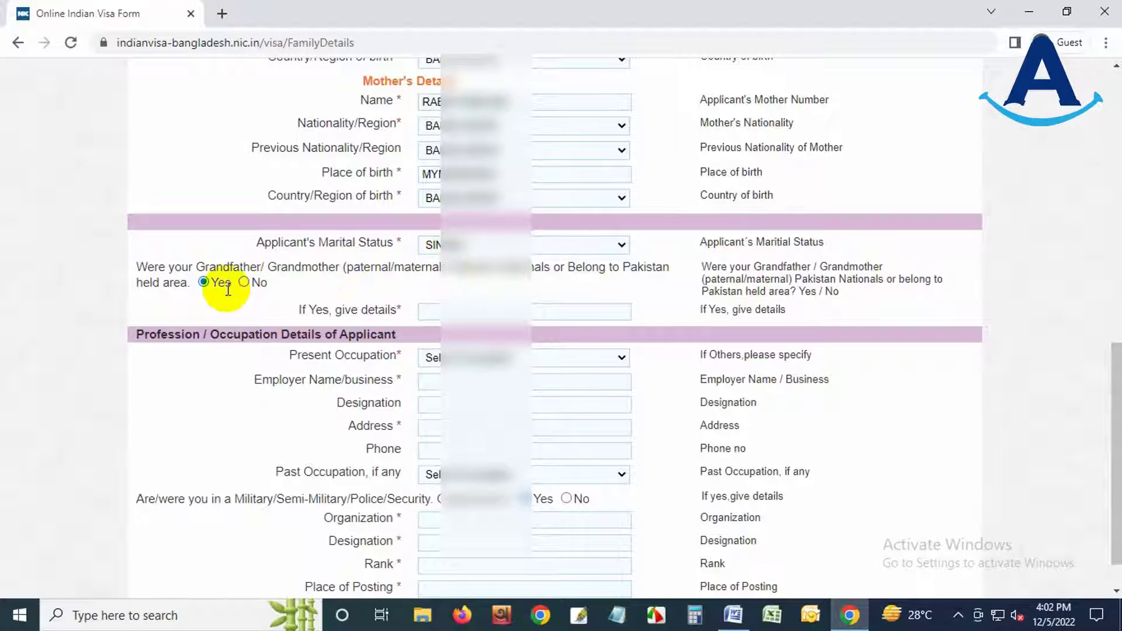
pyautogui.click(447, 311)
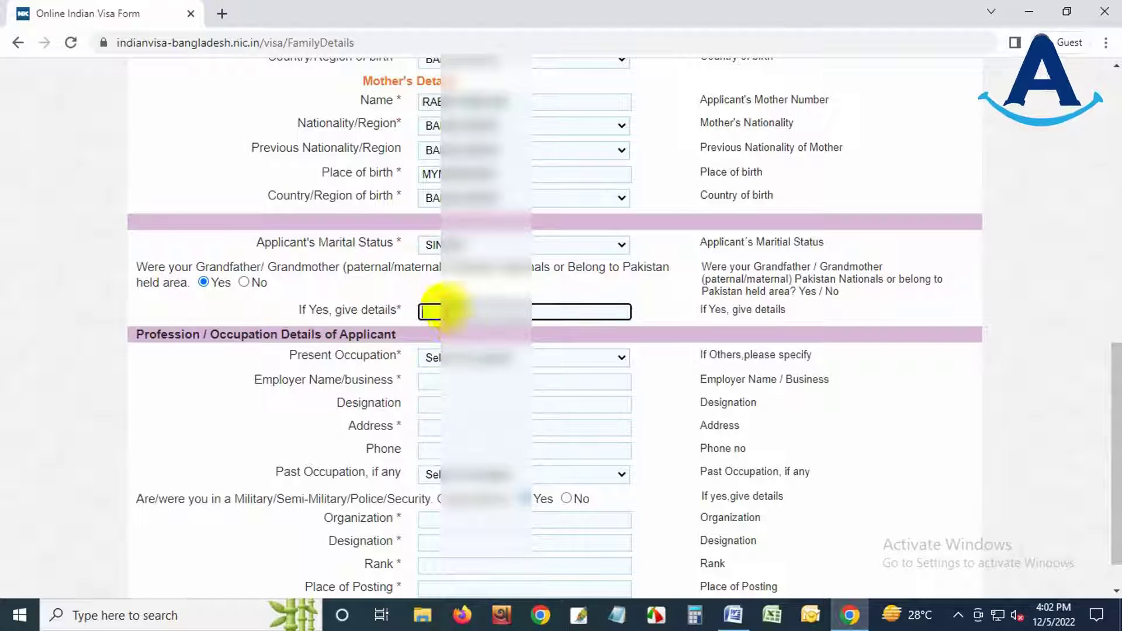
pyautogui.click(244, 283)
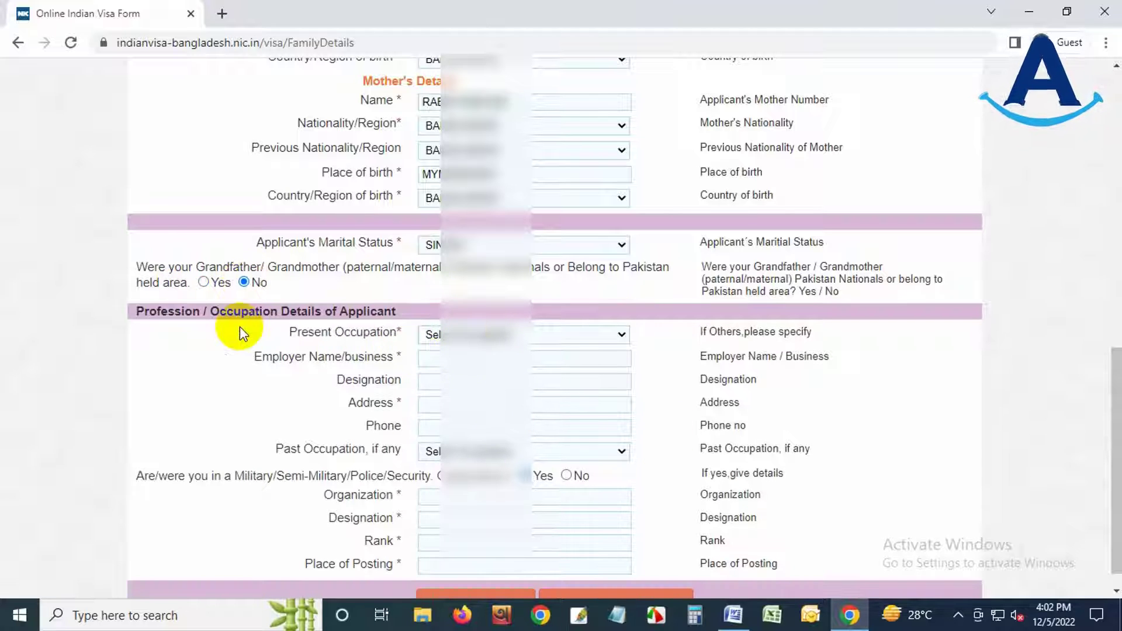
# - Choose the applicant's present occupation
pyautogui.scroll(-1, 633, 434)
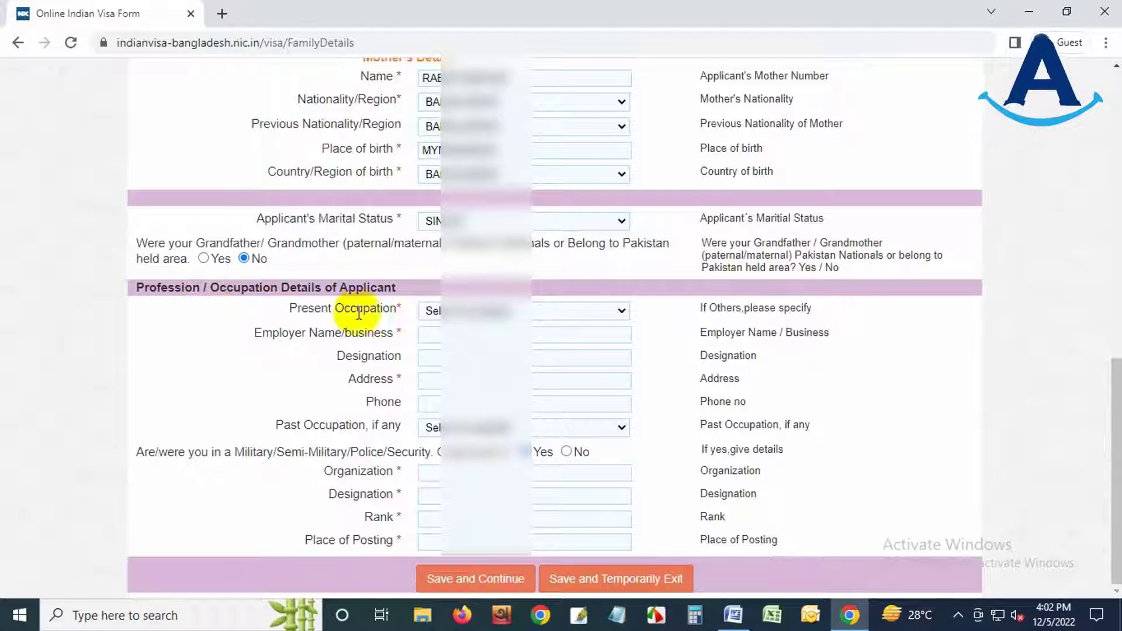
pyautogui.click(498, 312)
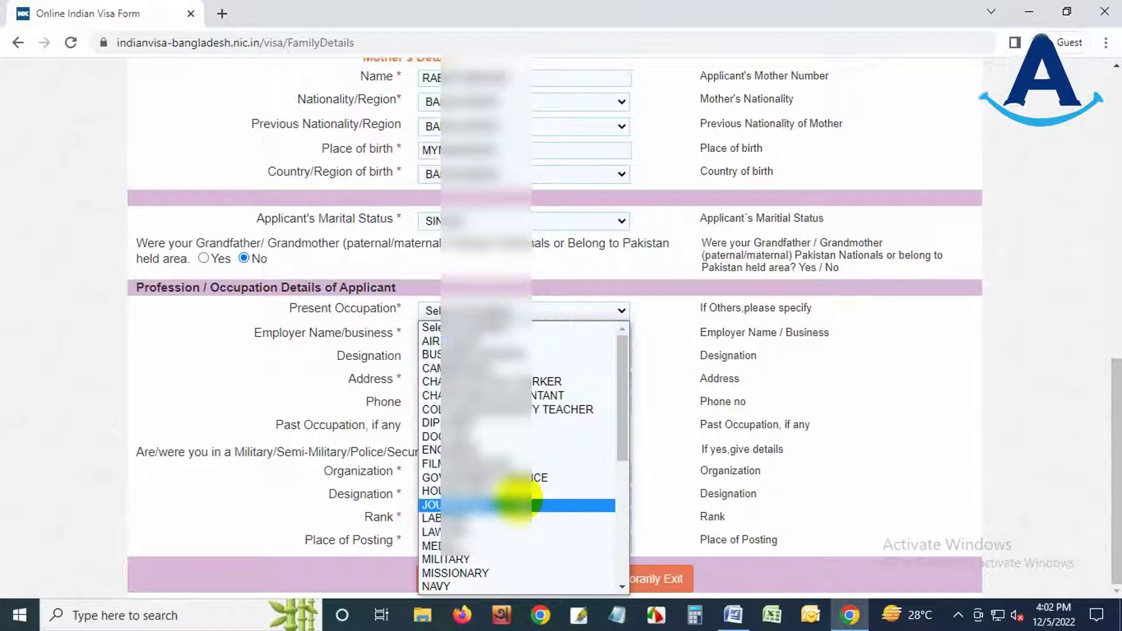
pyautogui.scroll(-5, 514, 502)
pyautogui.scroll(5, 515, 500)
pyautogui.scroll(-5, 514, 500)
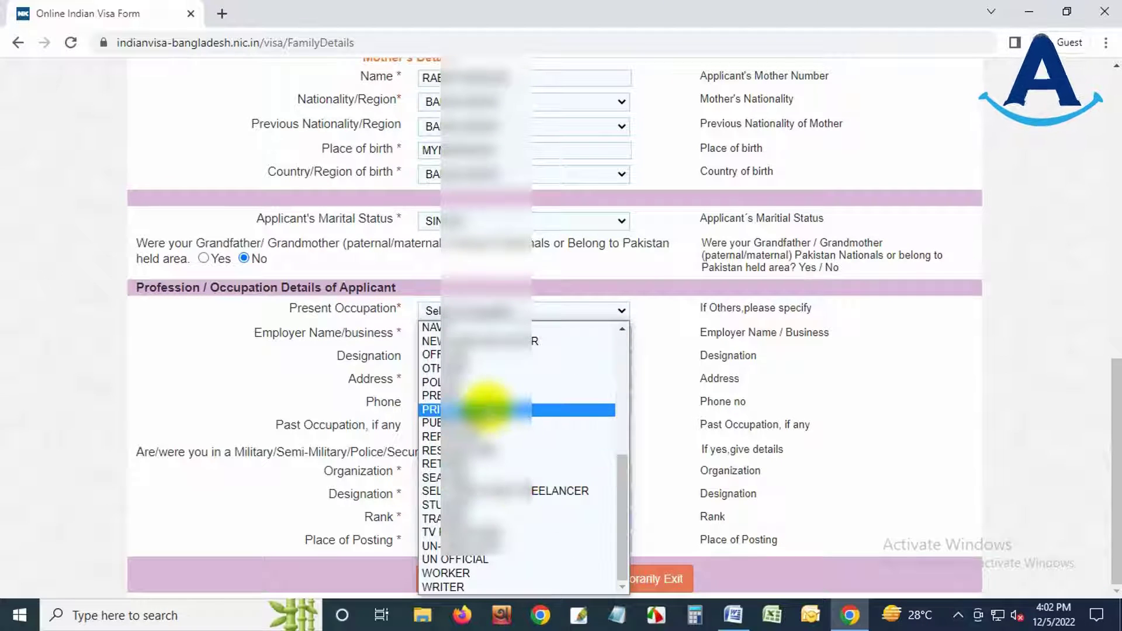
pyautogui.click(491, 406)
# - Enter employer name MO, designation GE and employer address KER
pyautogui.click(426, 334)
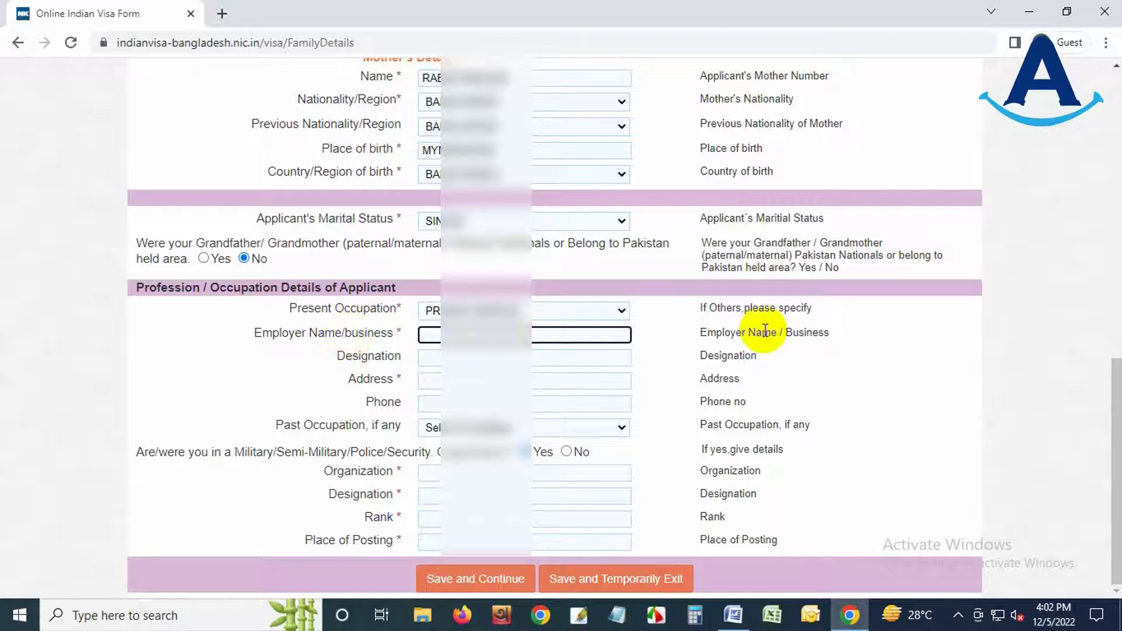
pyautogui.write('MO')
pyautogui.press('Tab')
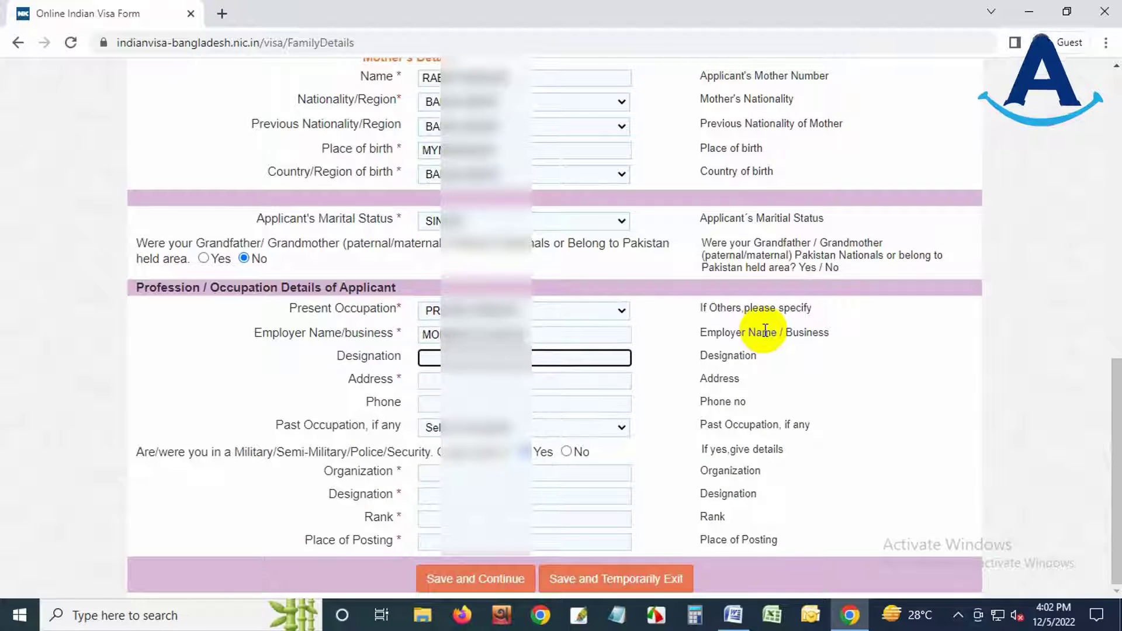
pyautogui.write('GE')
pyautogui.press('Tab')
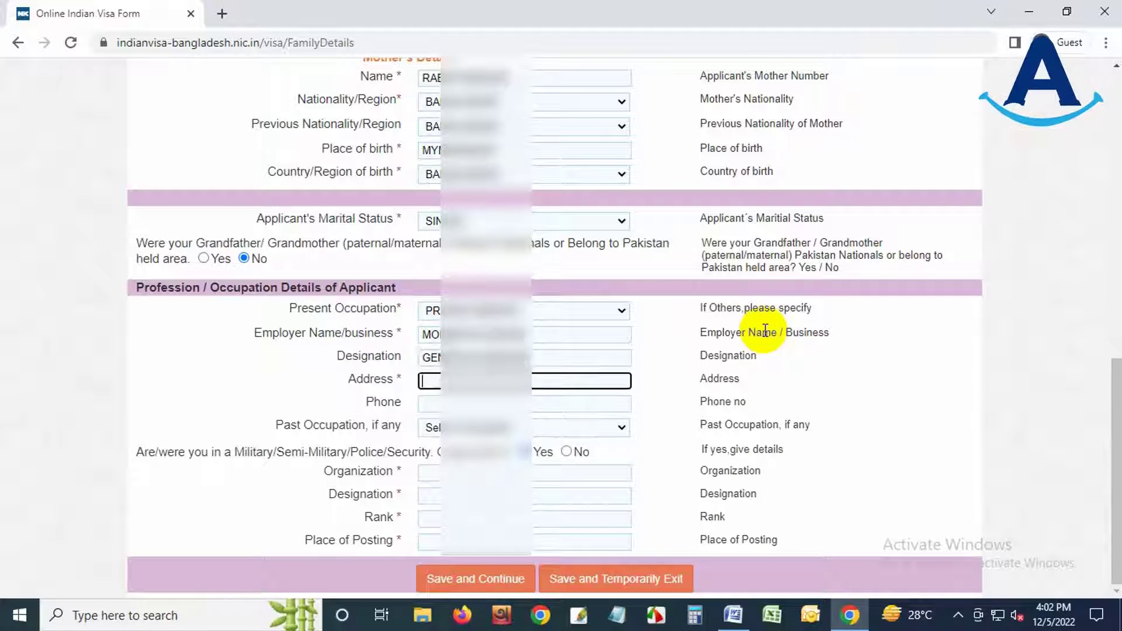
pyautogui.write('KER')
pyautogui.press('Tab')
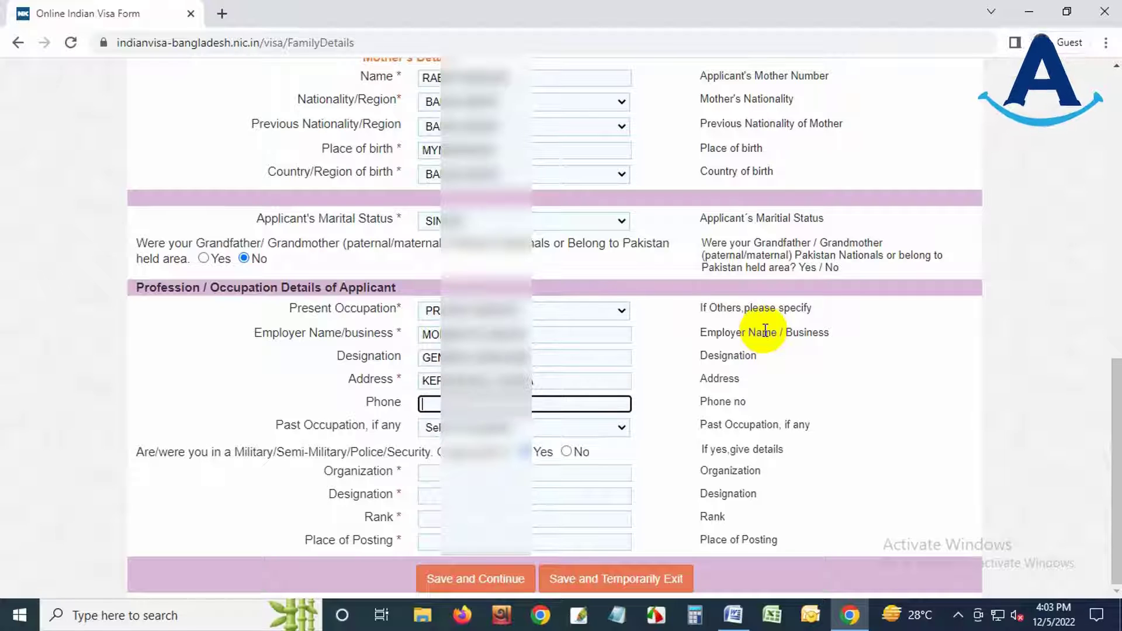
pyautogui.press('Tab')
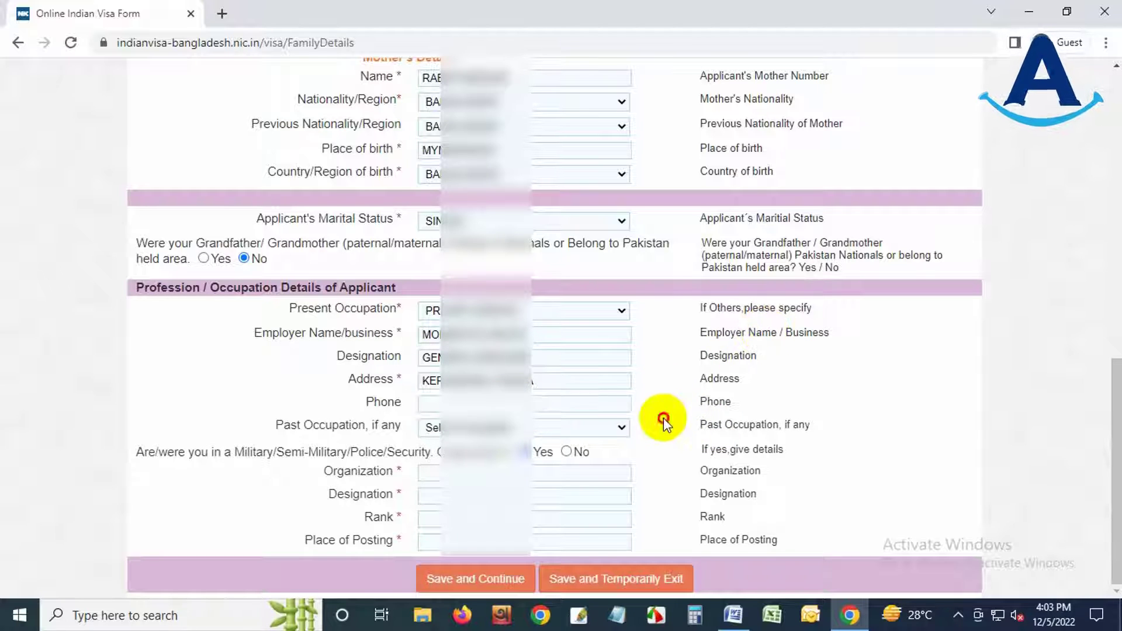
# - Leave past occupation unset, answer No to military or police service, and save and continue
pyautogui.click(434, 428)
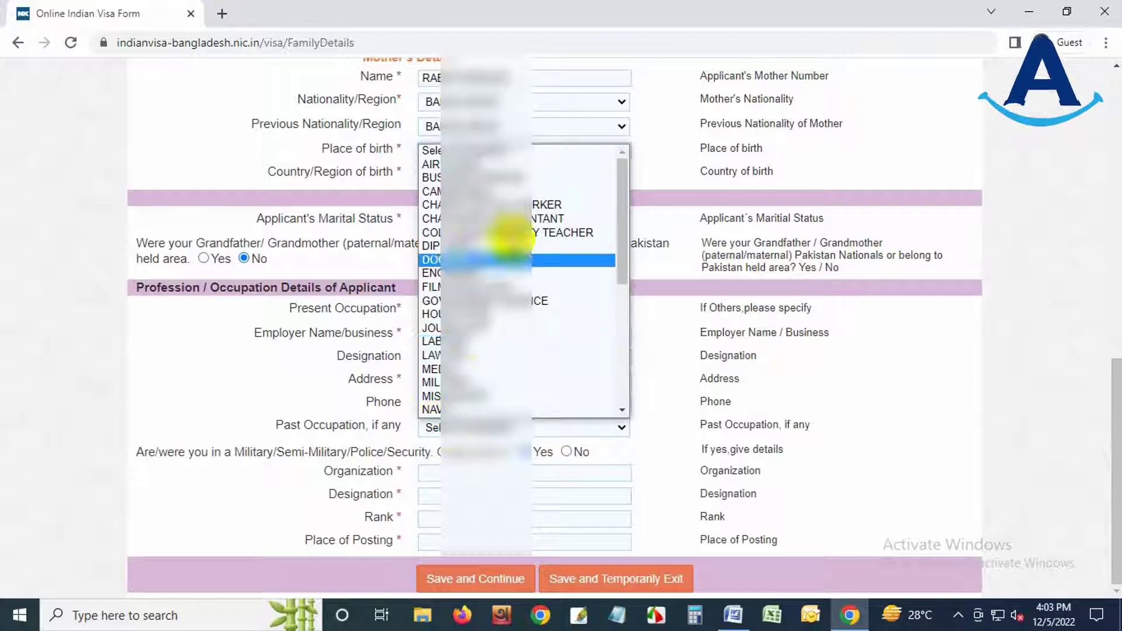
pyautogui.click(660, 356)
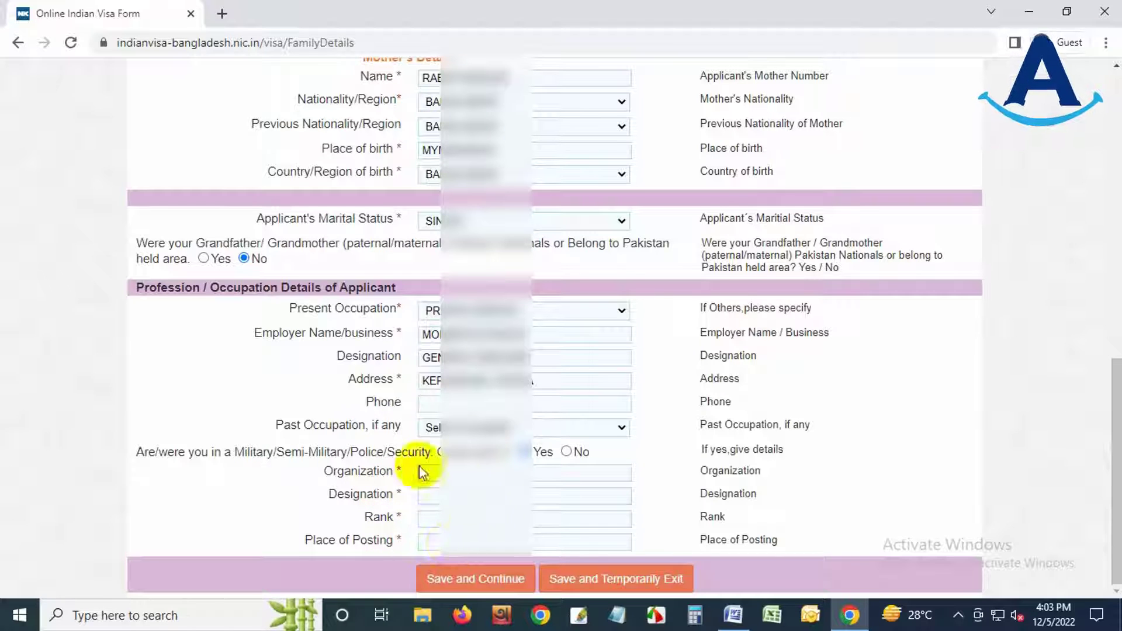
pyautogui.click(566, 452)
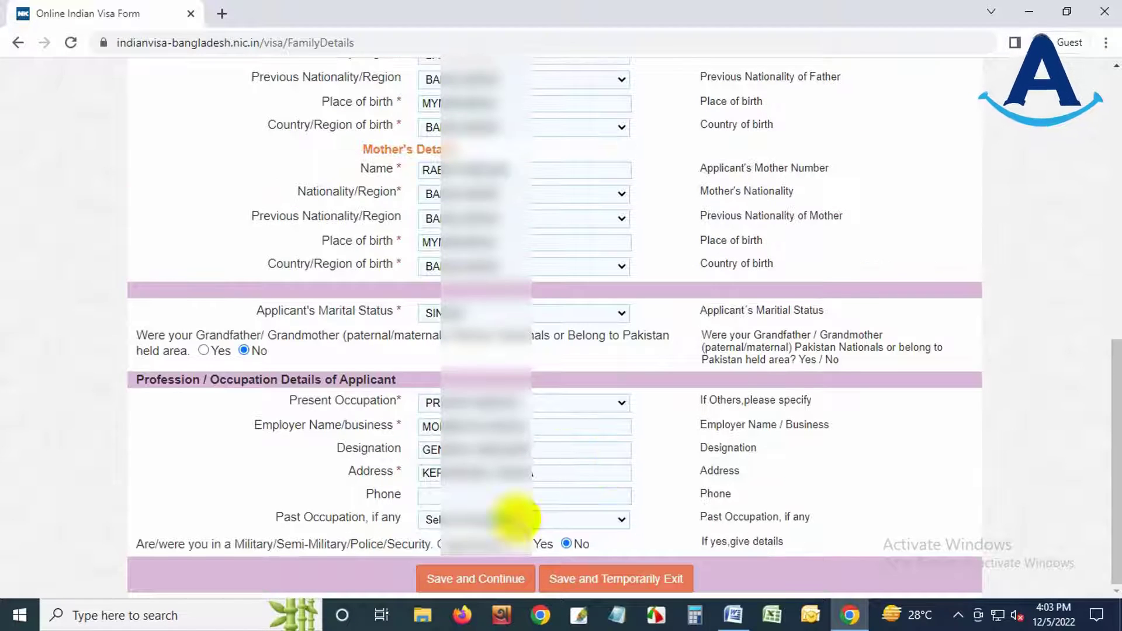
pyautogui.click(478, 579)
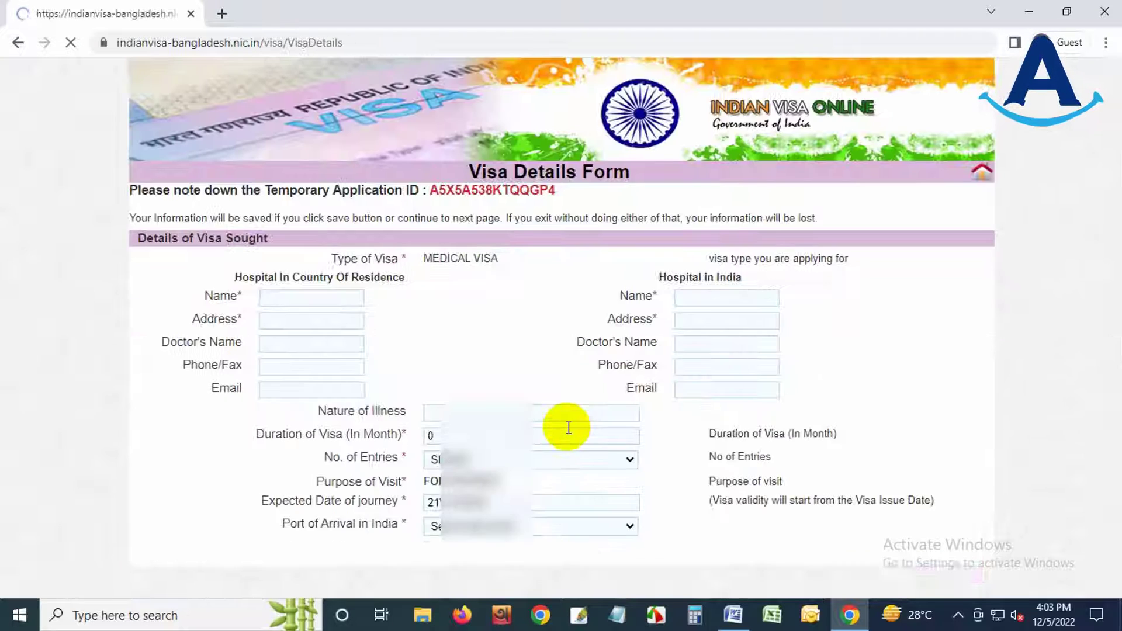
# - Enter home hospital SQUARE HOSPITAL, PANTHOPOTH, DHAKA, and the treating doctor's name
pyautogui.scroll(-1, 398, 230)
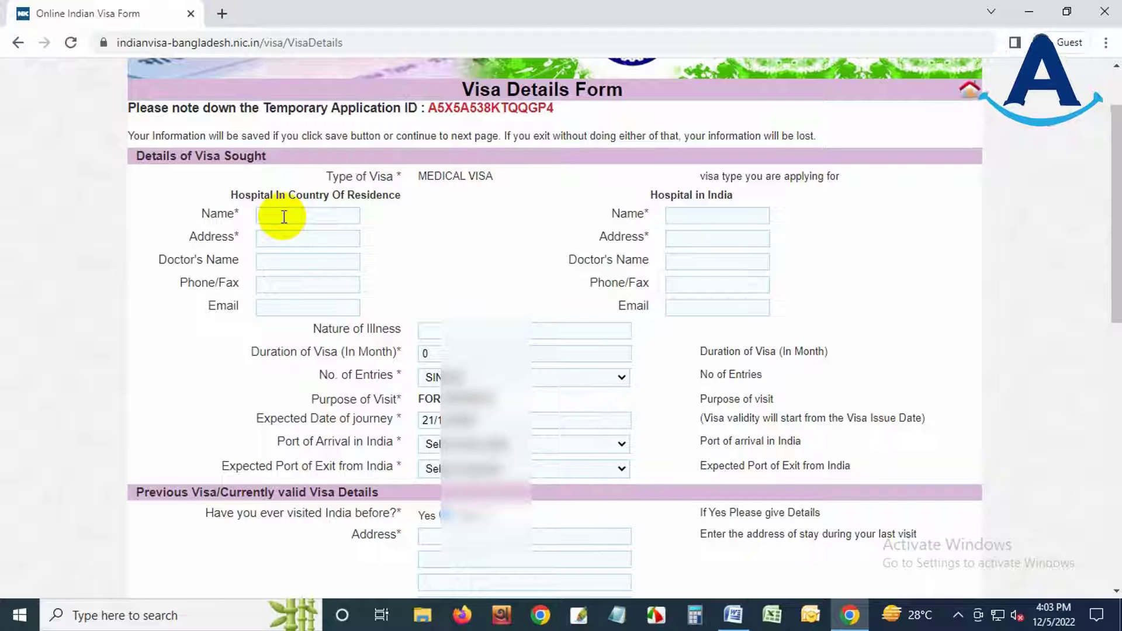
pyautogui.click(288, 216)
pyautogui.write('S')
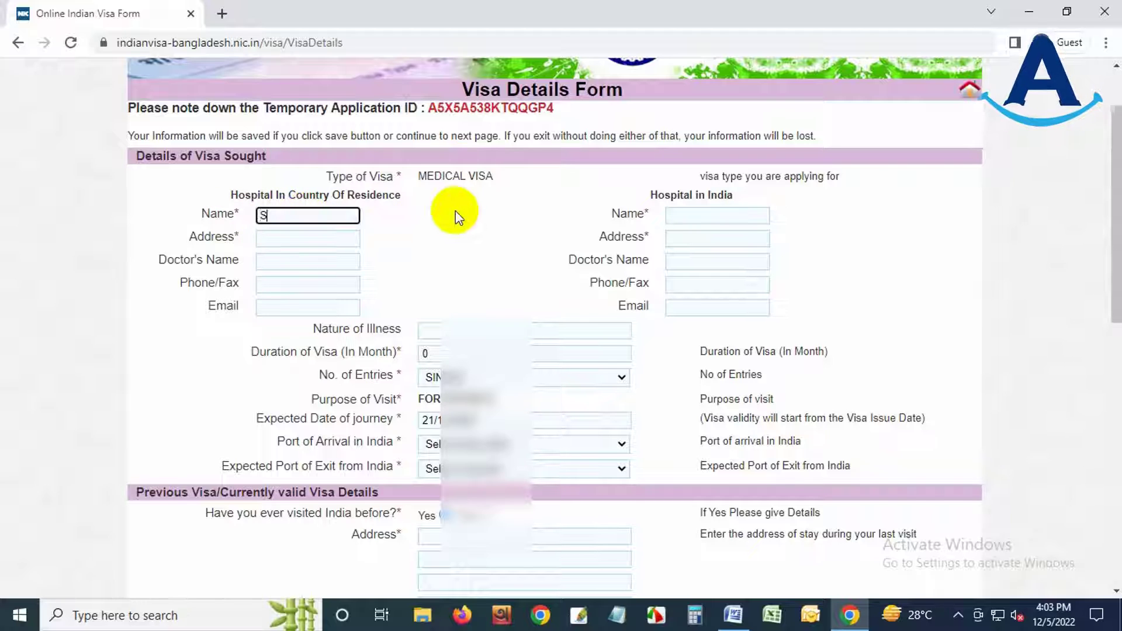
pyautogui.write('QUARE HOSPITAL')
pyautogui.press('Tab')
pyautogui.press('Tab')
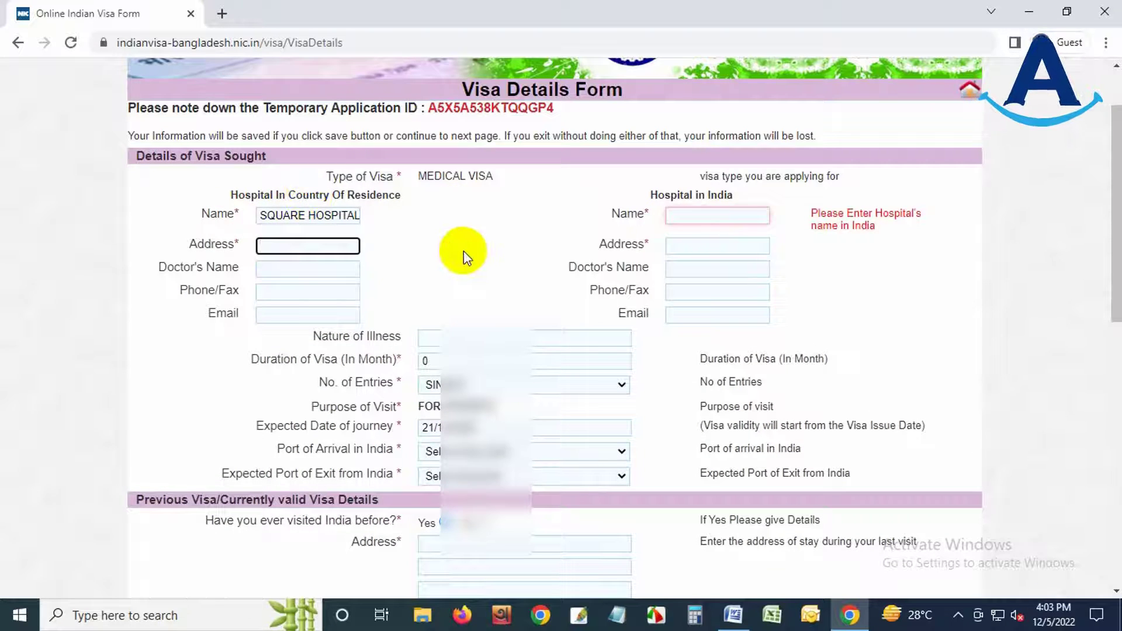
pyautogui.write('PANTHOPOTH, DHAKA')
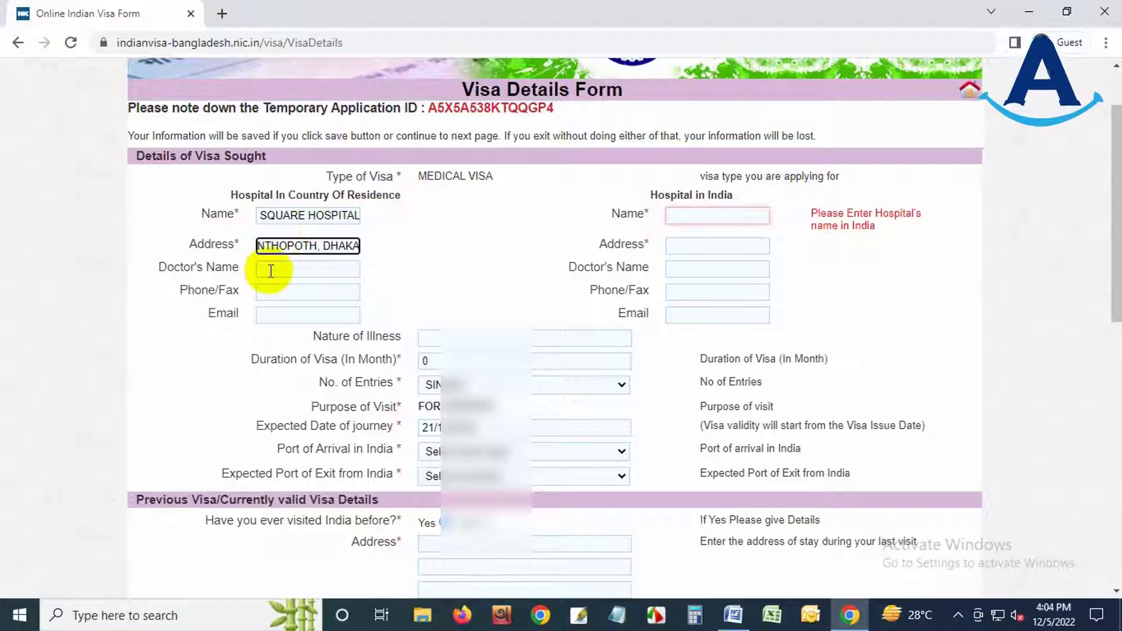
pyautogui.click(270, 271)
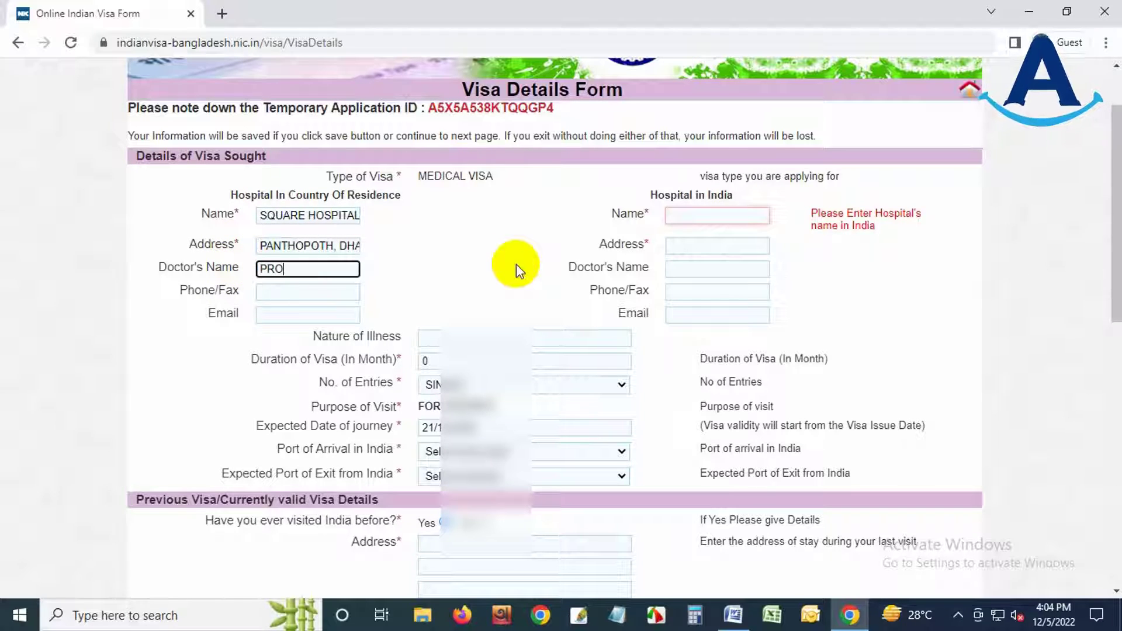
pyautogui.click(196, 291)
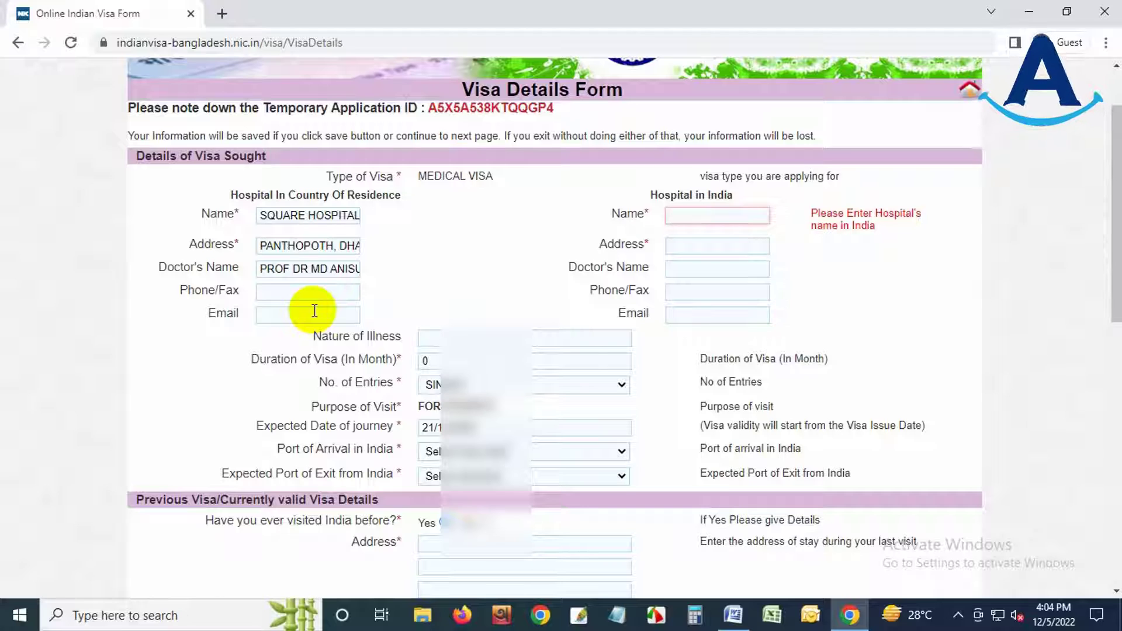
# - Enter Indian hospital APOLLO HOSPITALS, GREEMS ROAD, CHENNAI, and the Indian doctor's name
pyautogui.click(696, 214)
pyautogui.write('APOLLO HOSPITALS')
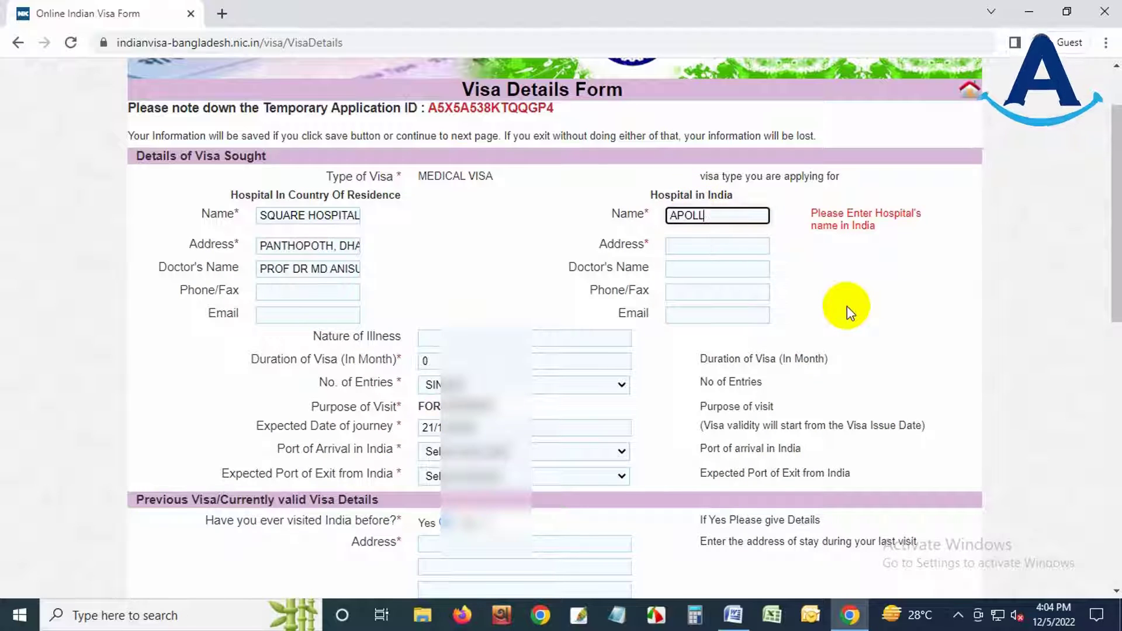
pyautogui.press('Tab')
pyautogui.click(714, 245)
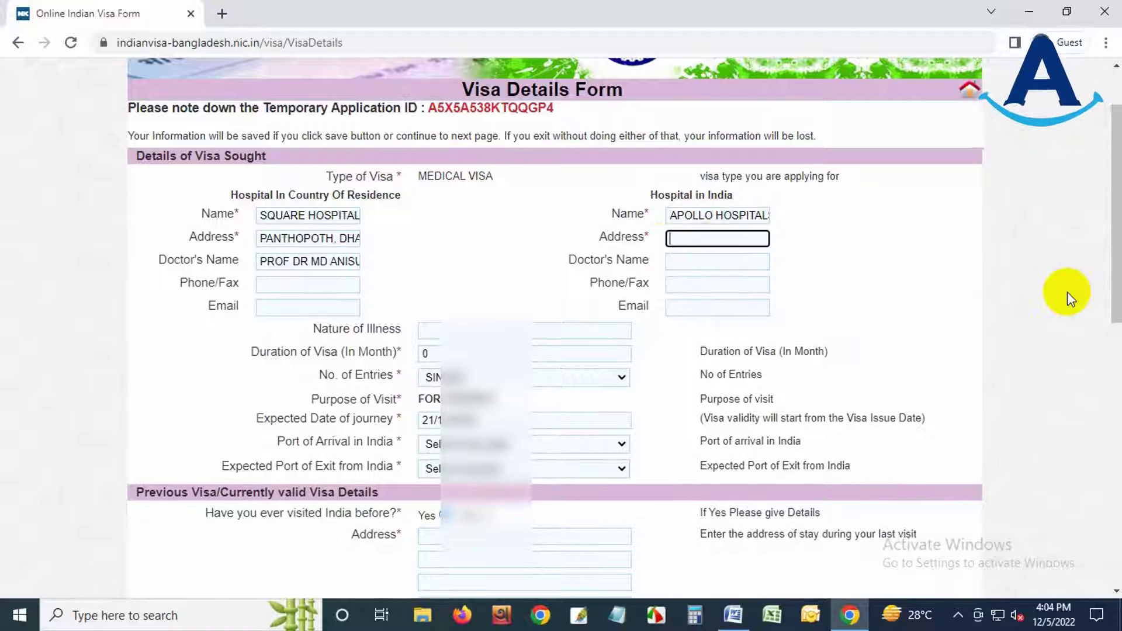
pyautogui.write('GREEMS ROAD, CHENNAI')
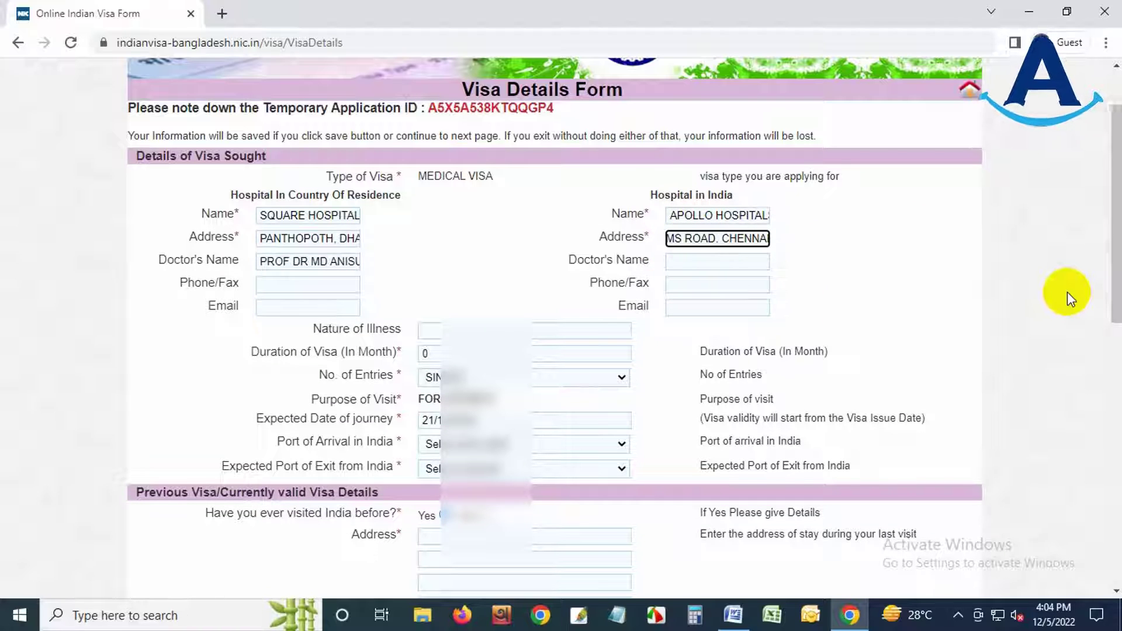
pyautogui.click(725, 260)
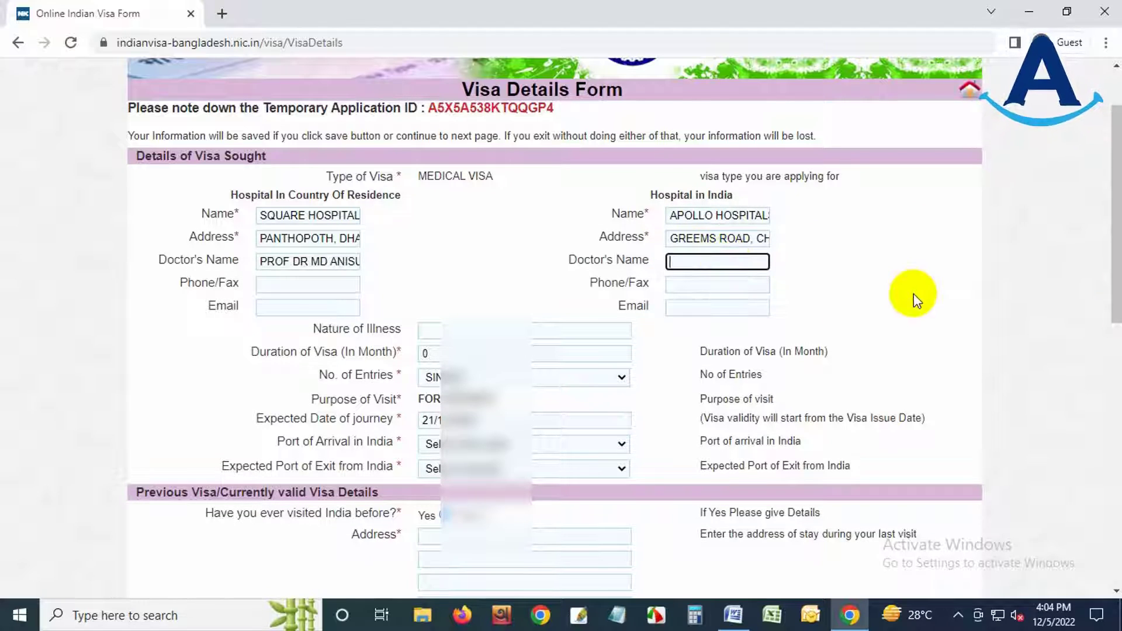
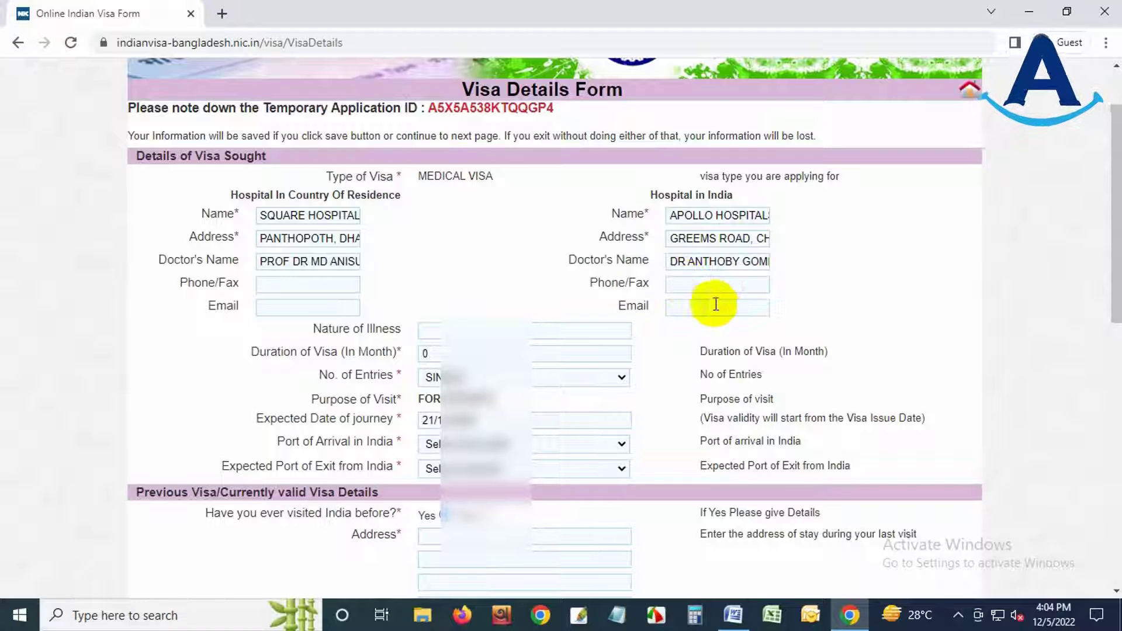
# - Set illness to ORTHOPEDIC SURGERY, duration 60 months, and Multiple entries
pyautogui.scroll(-1, 660, 286)
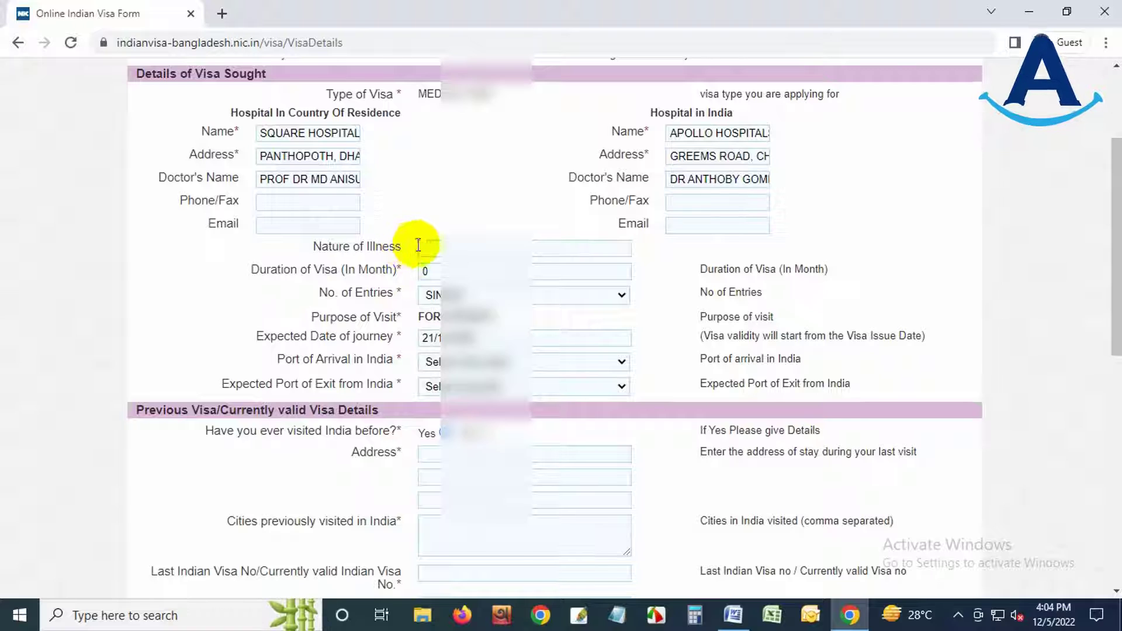
pyautogui.click(437, 247)
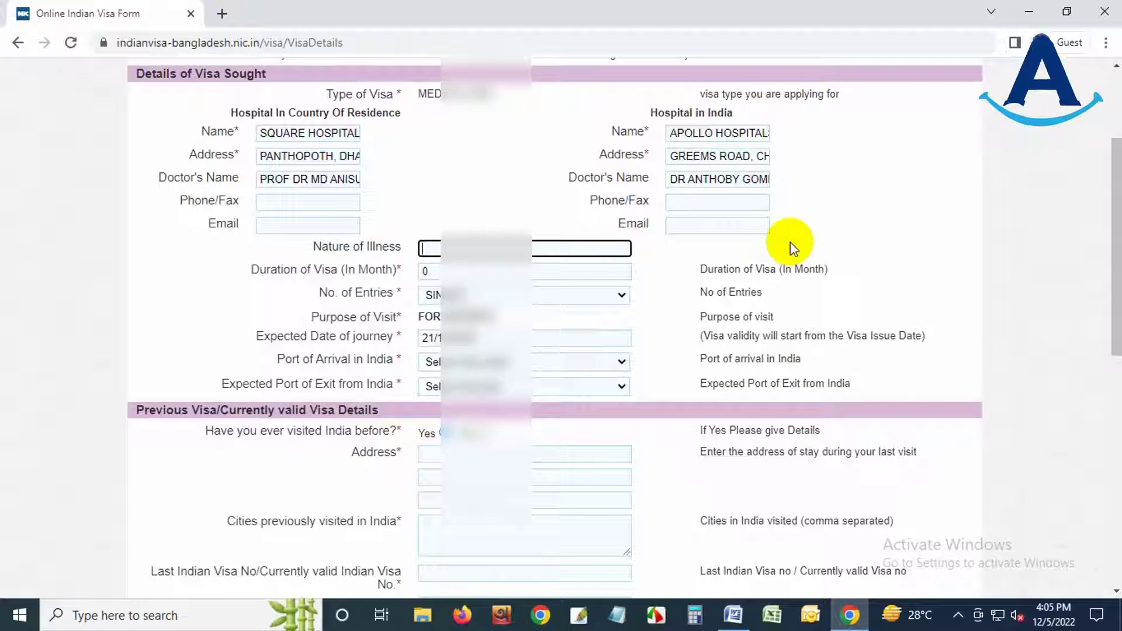
pyautogui.write('ORTHOPEDIC SURGERY')
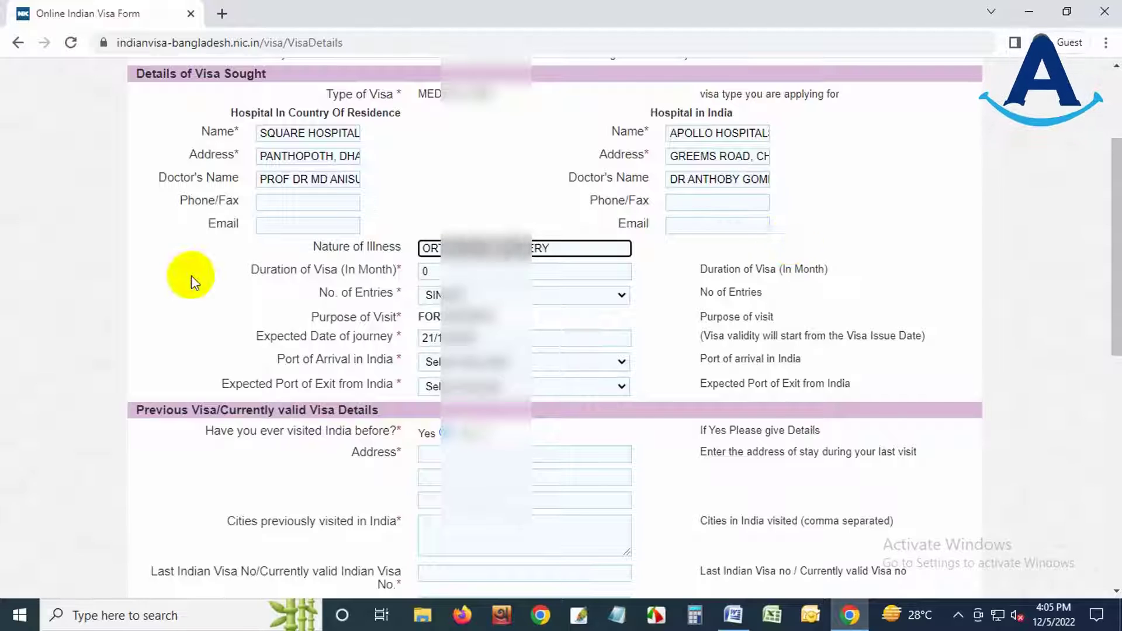
pyautogui.press('Tab')
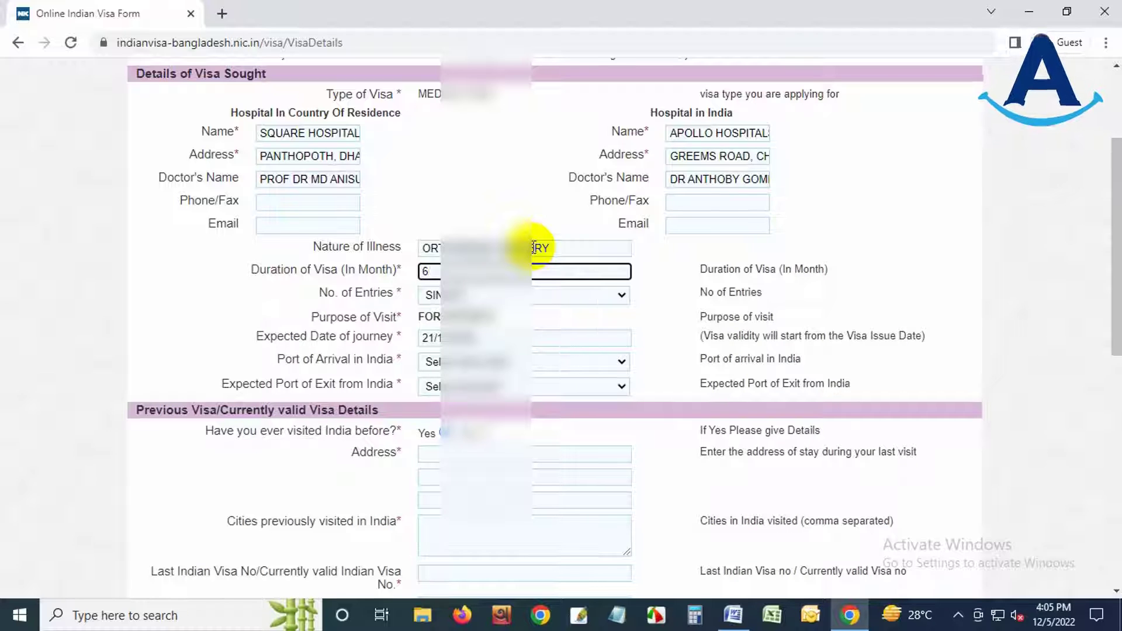
pyautogui.write('60')
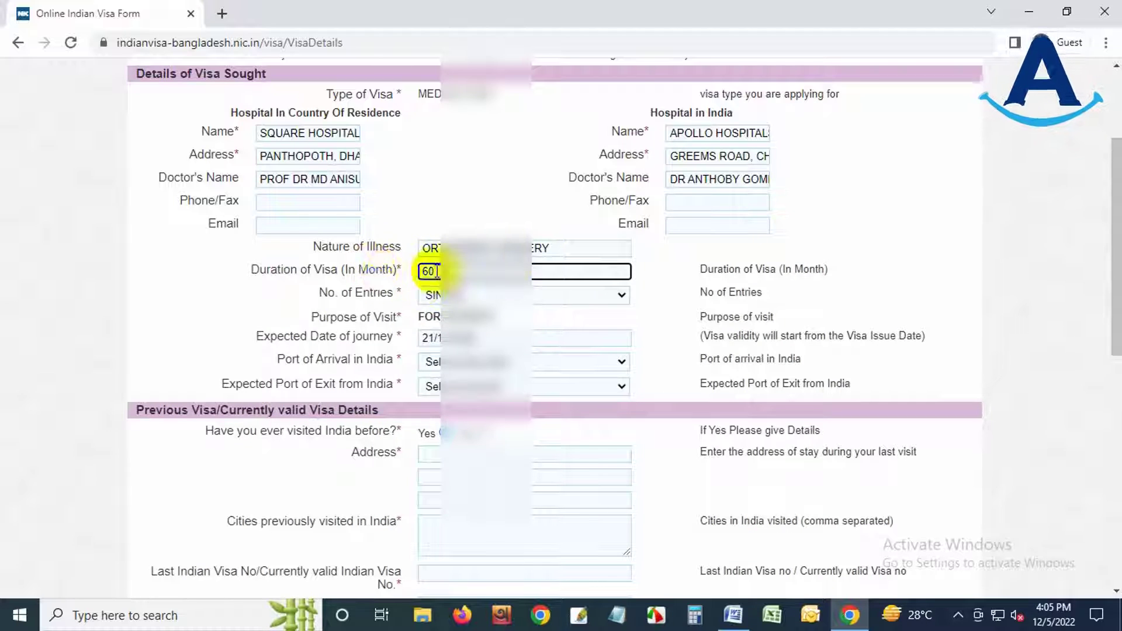
pyautogui.doubleClick(430, 273)
pyautogui.click(675, 276)
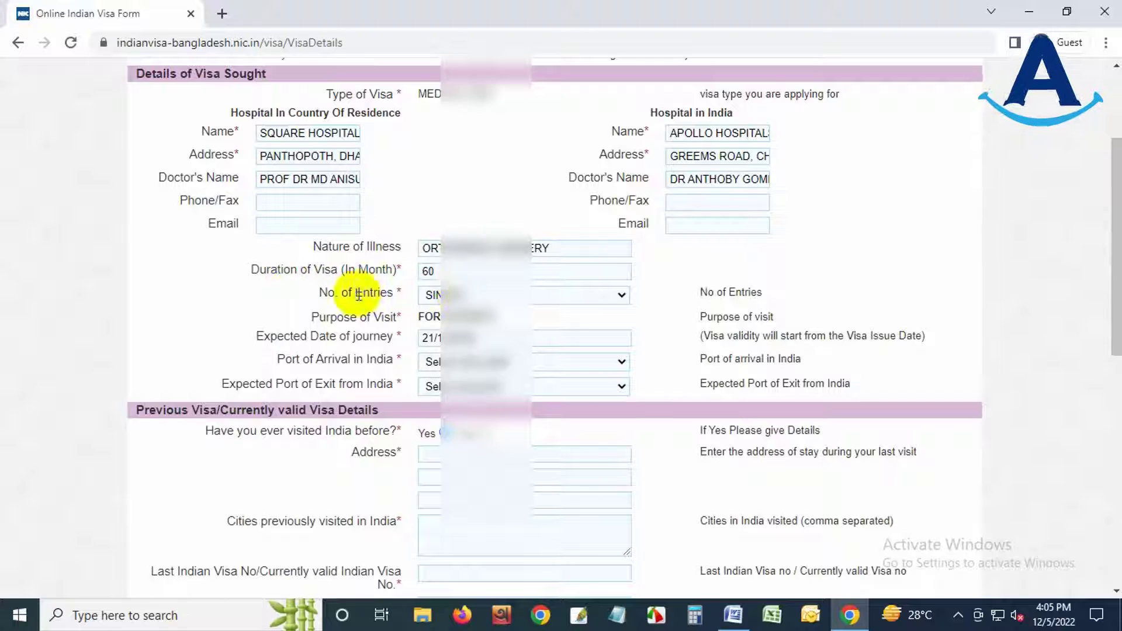
pyautogui.click(462, 293)
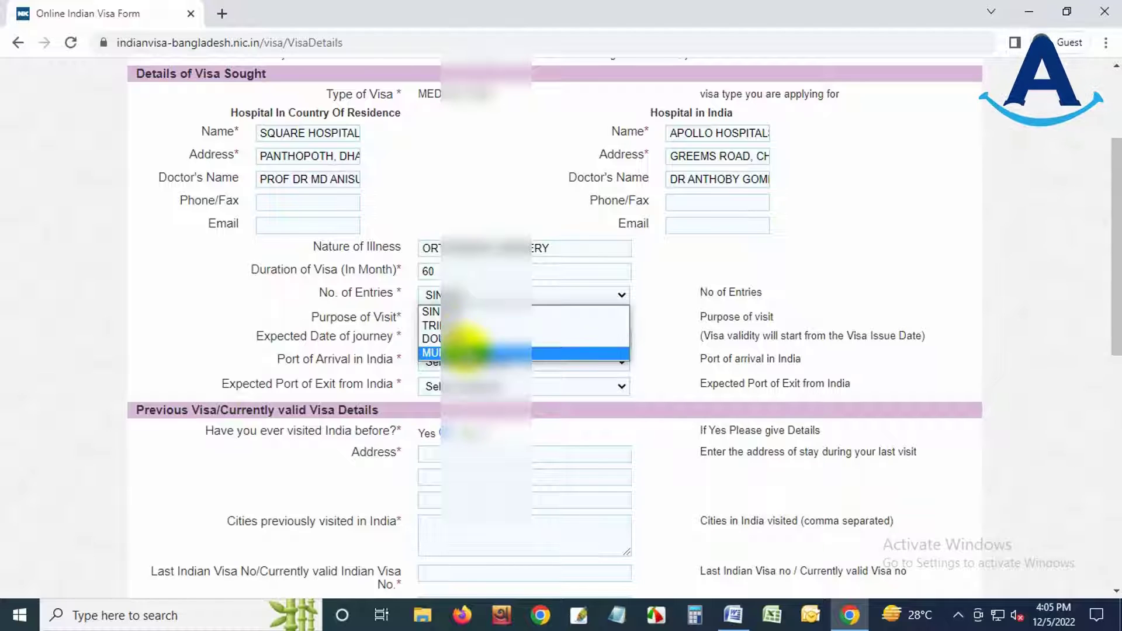
pyautogui.click(465, 353)
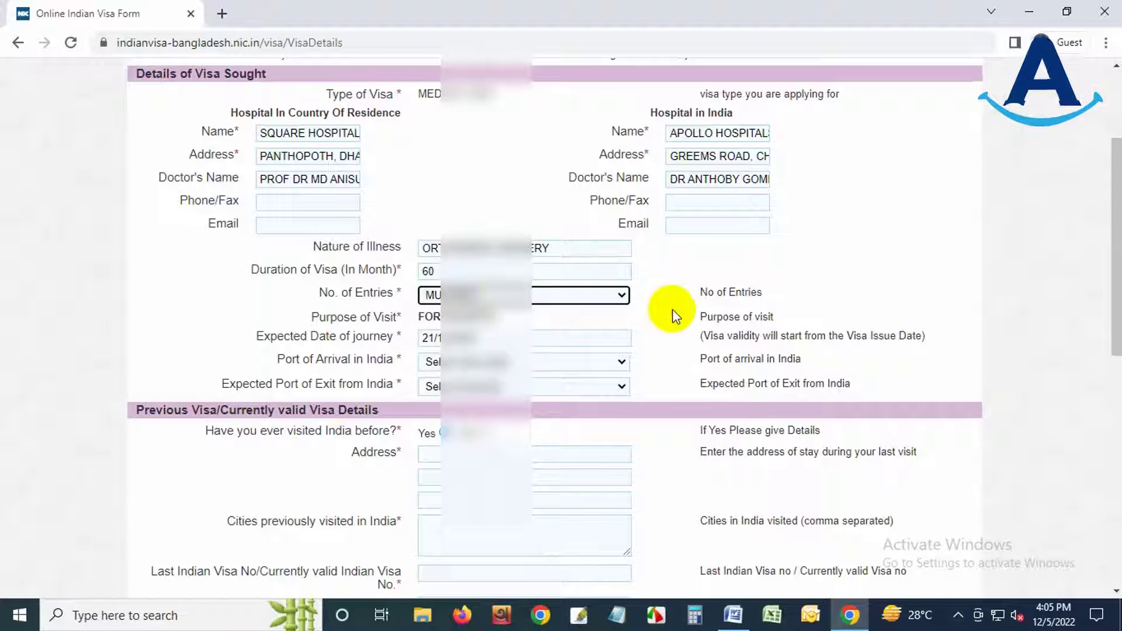
pyautogui.click(659, 326)
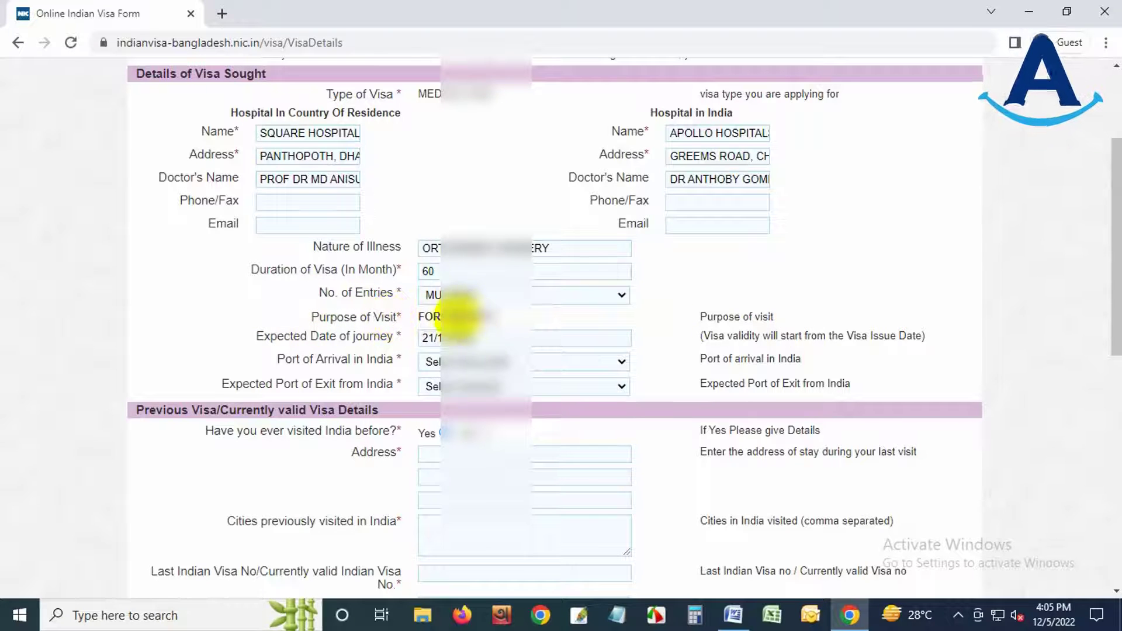
# - Choose the port of arrival and the expected port of exit from their lists
pyautogui.scroll(-1, 498, 316)
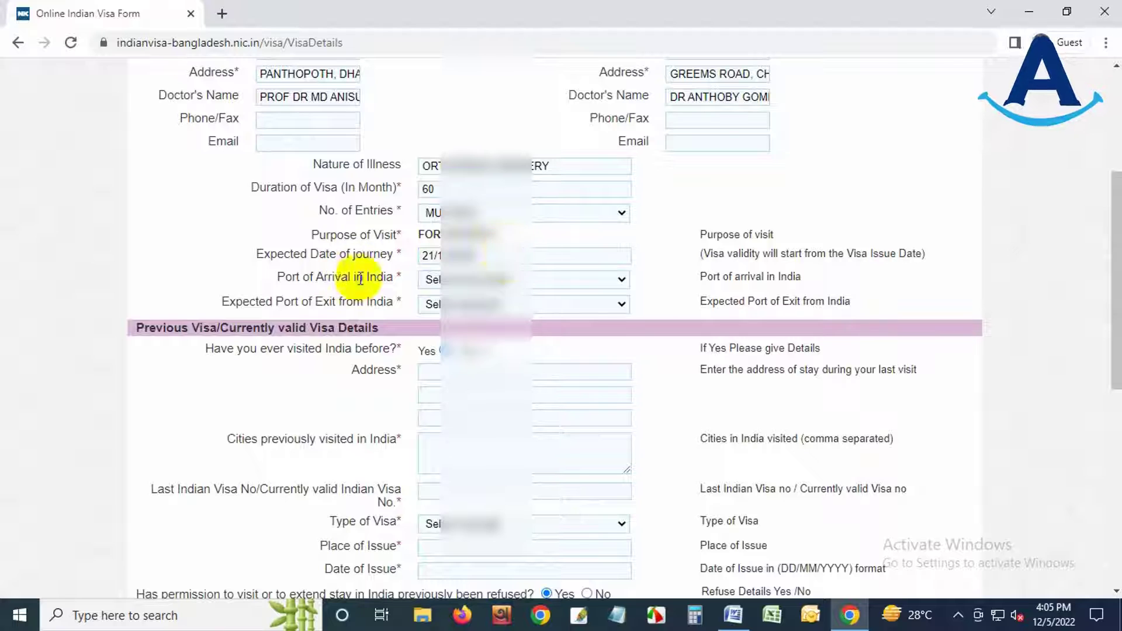
pyautogui.click(467, 279)
pyautogui.moveTo(636, 383); pyautogui.dragTo(614, 338)
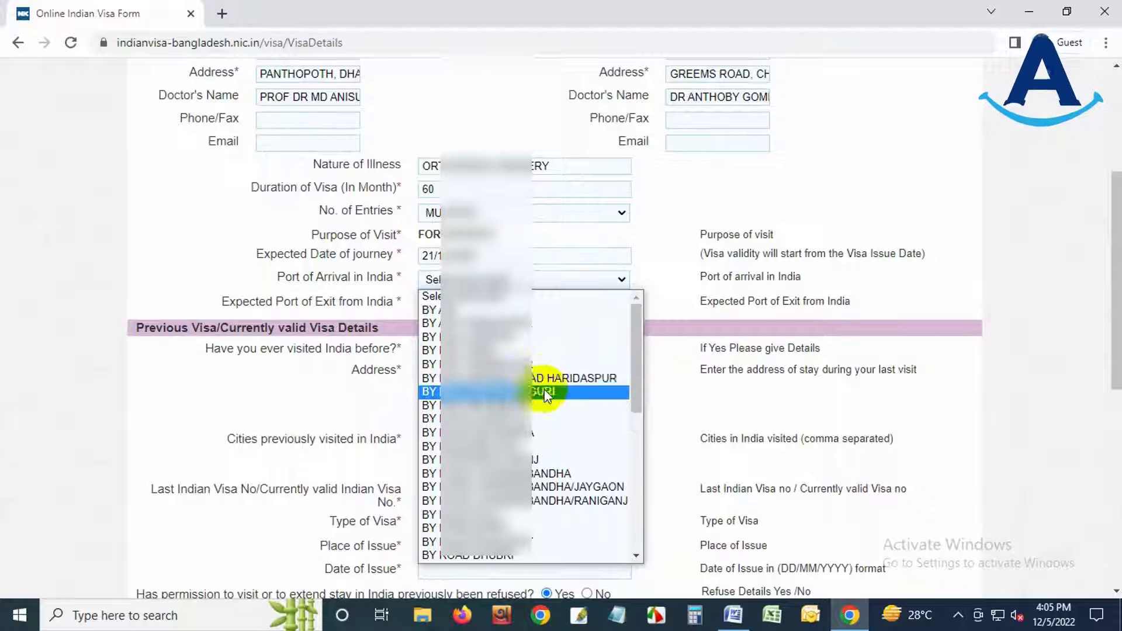
pyautogui.click(526, 325)
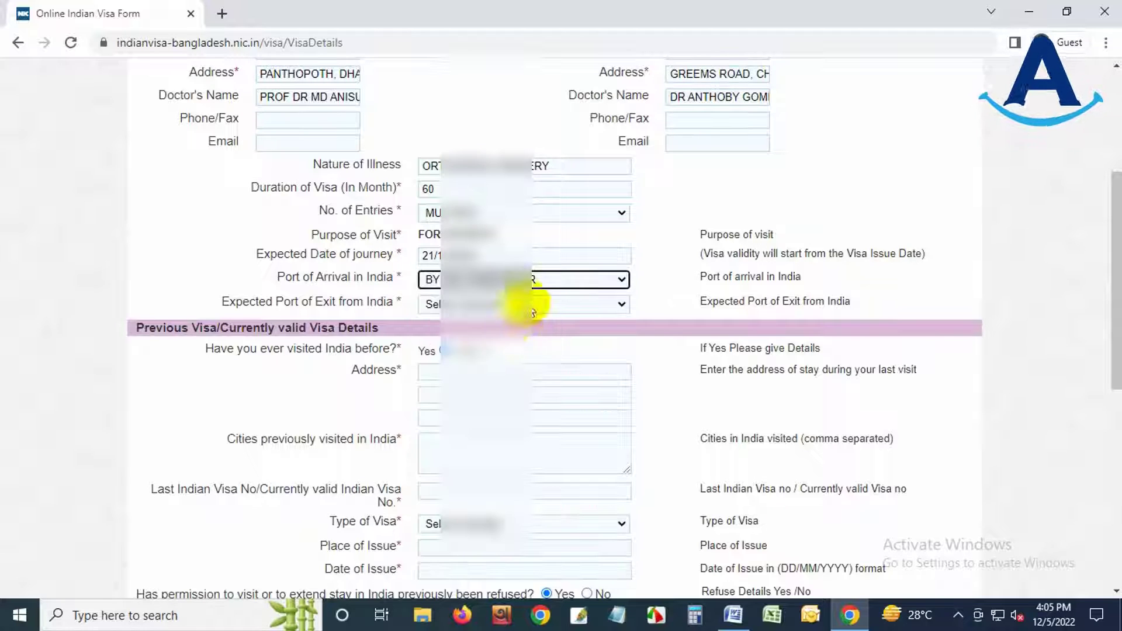
pyautogui.click(525, 303)
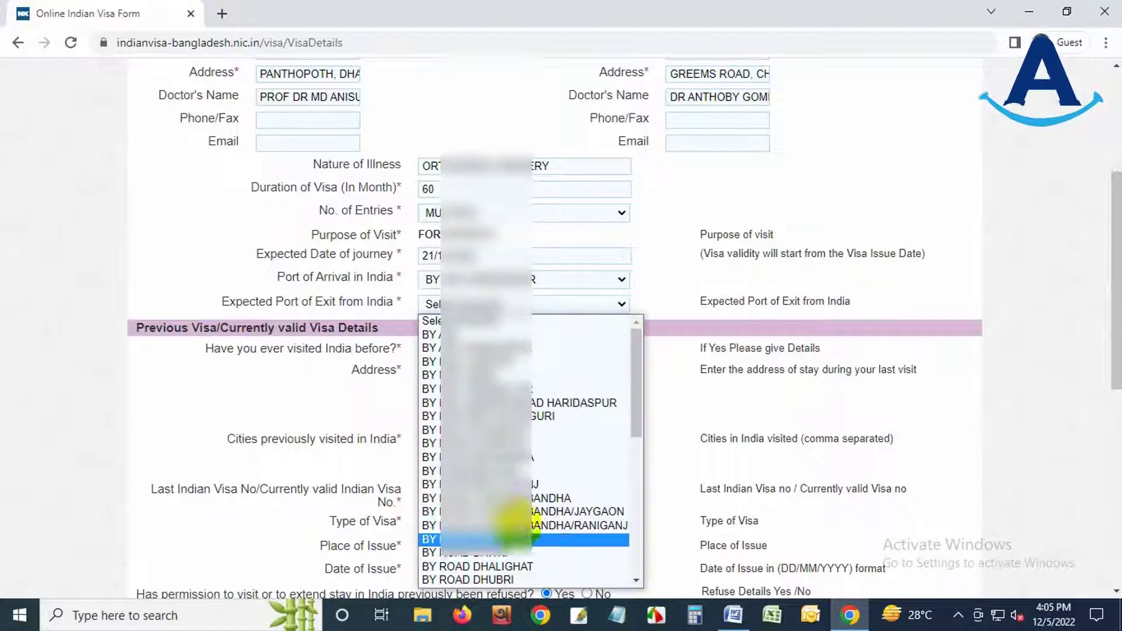
pyautogui.click(507, 348)
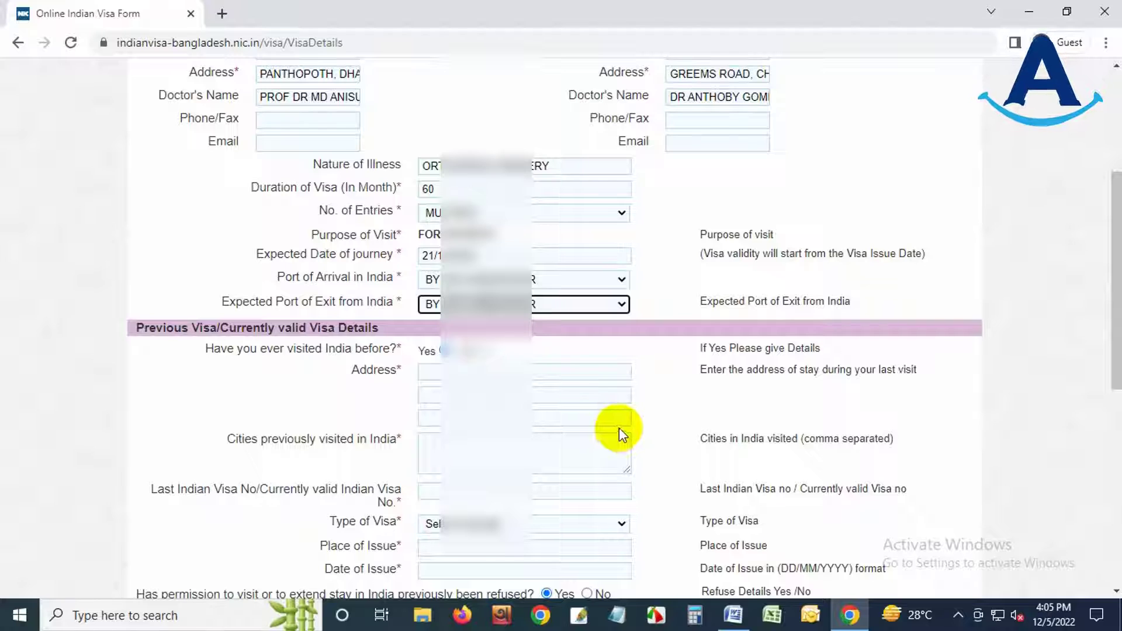
pyautogui.scroll(-1, 603, 405)
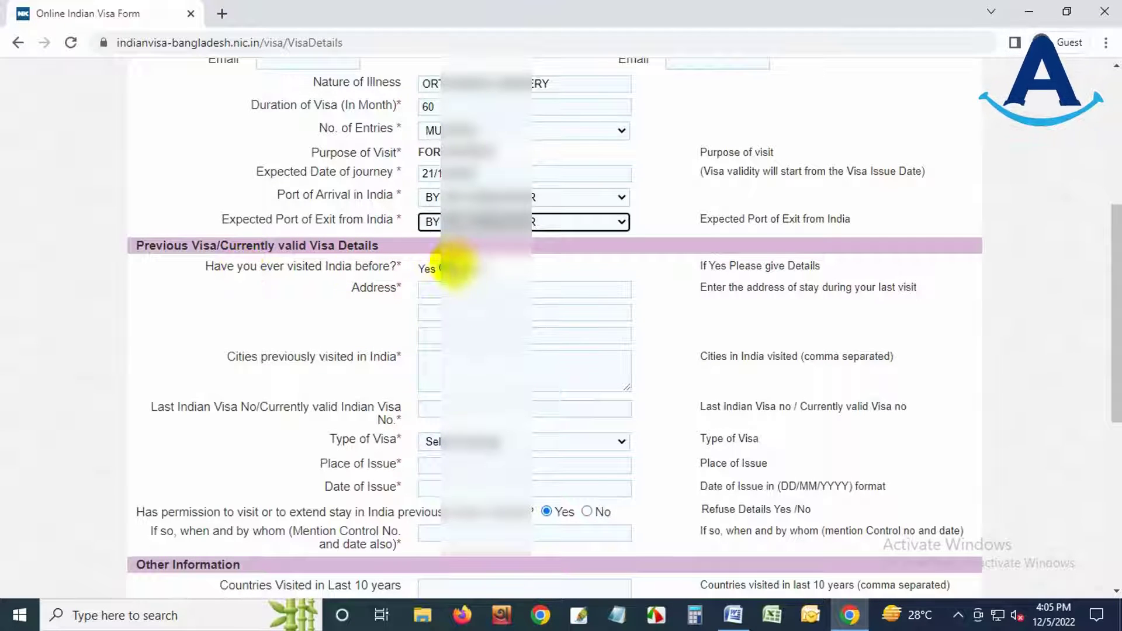
# - Answer Yes to visiting India before and enter previous address GREAMS ROAD CHENNAI
pyautogui.click(485, 268)
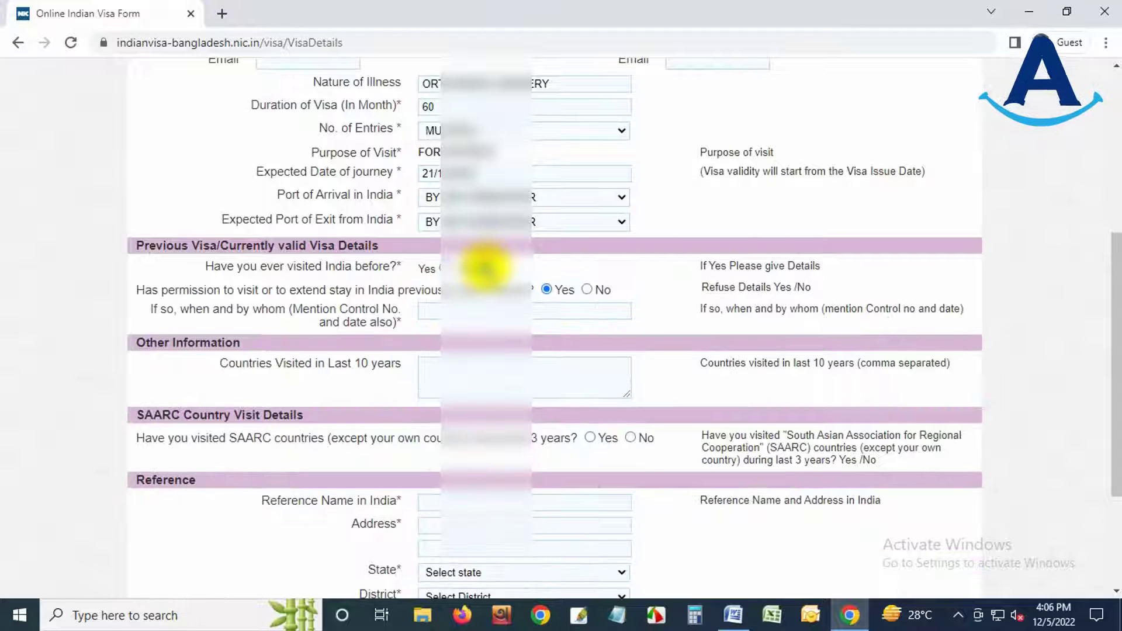
pyautogui.click(443, 267)
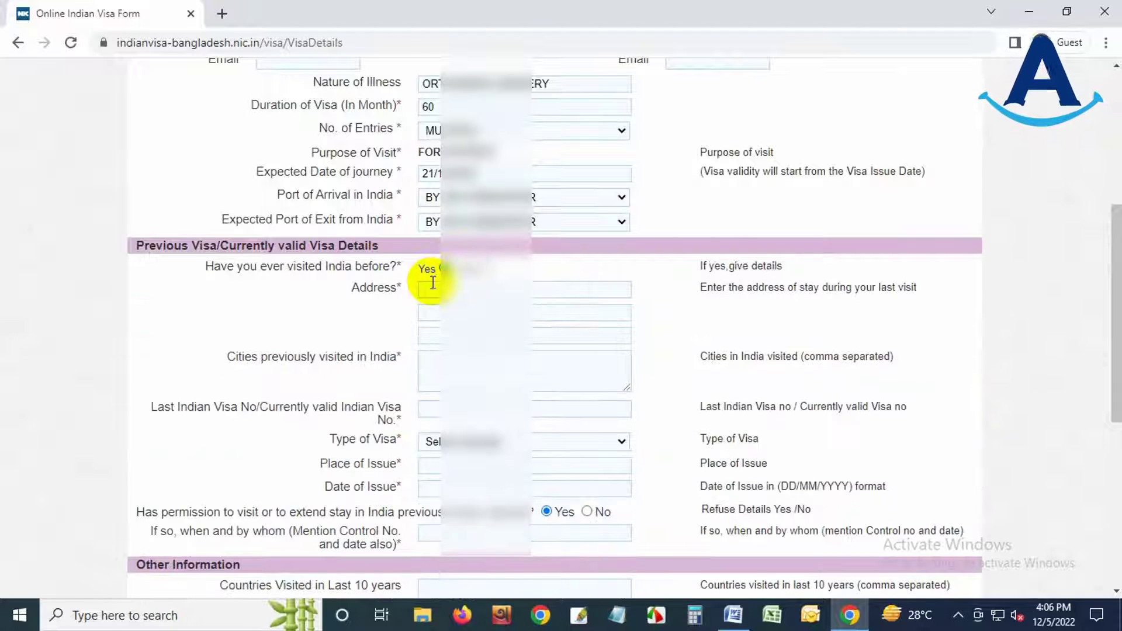
pyautogui.click(433, 286)
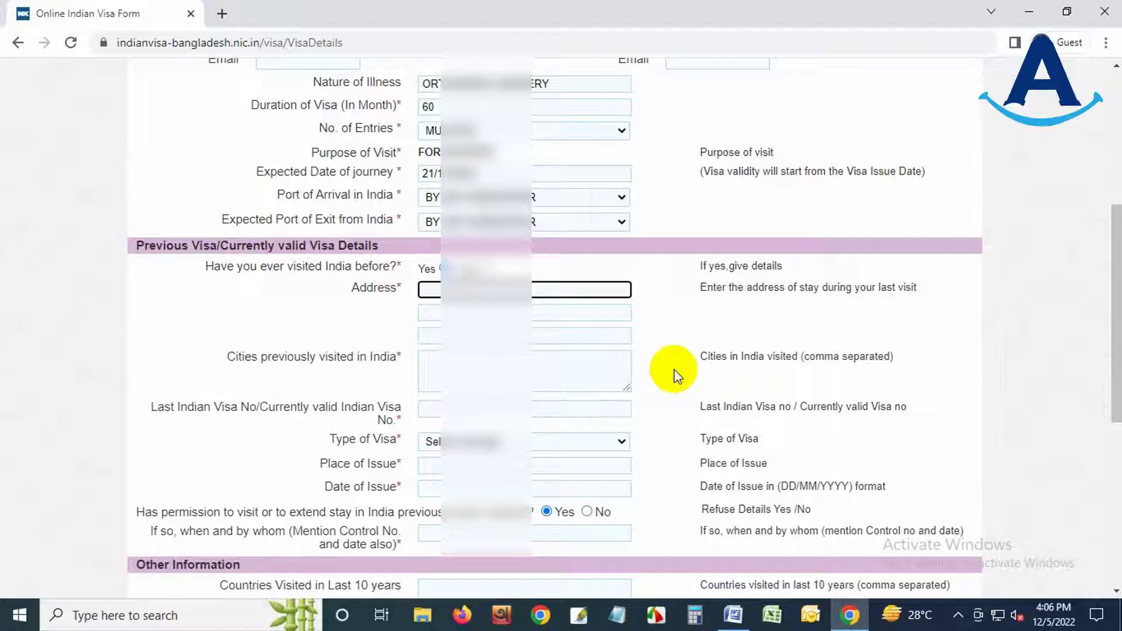
pyautogui.press('Tab')
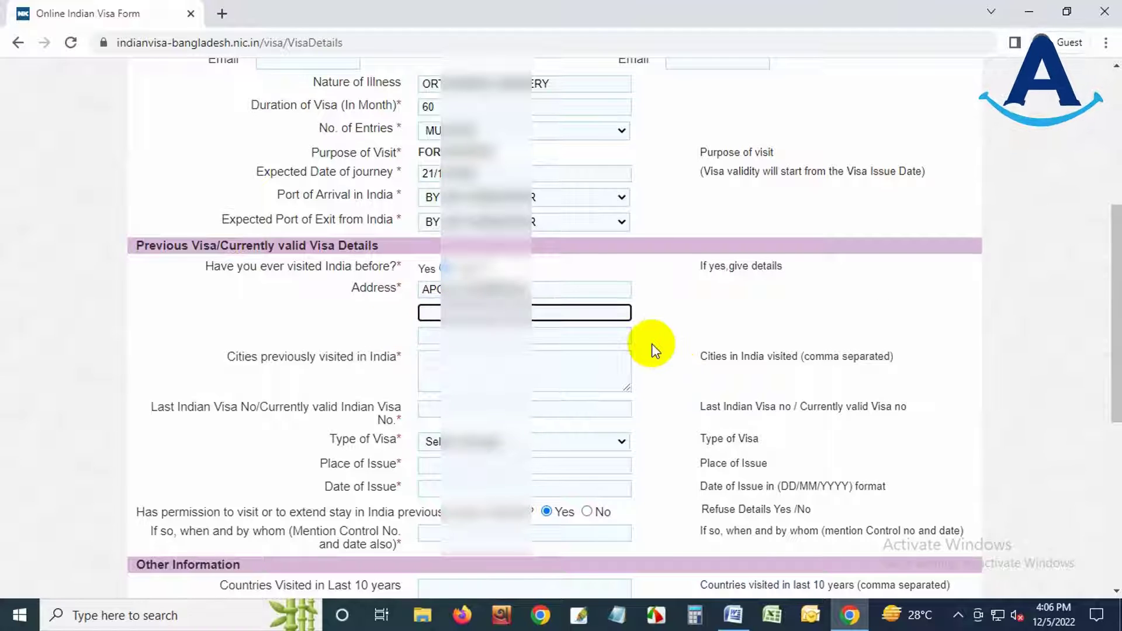
pyautogui.write('GREAMS ROAD CHENNAI')
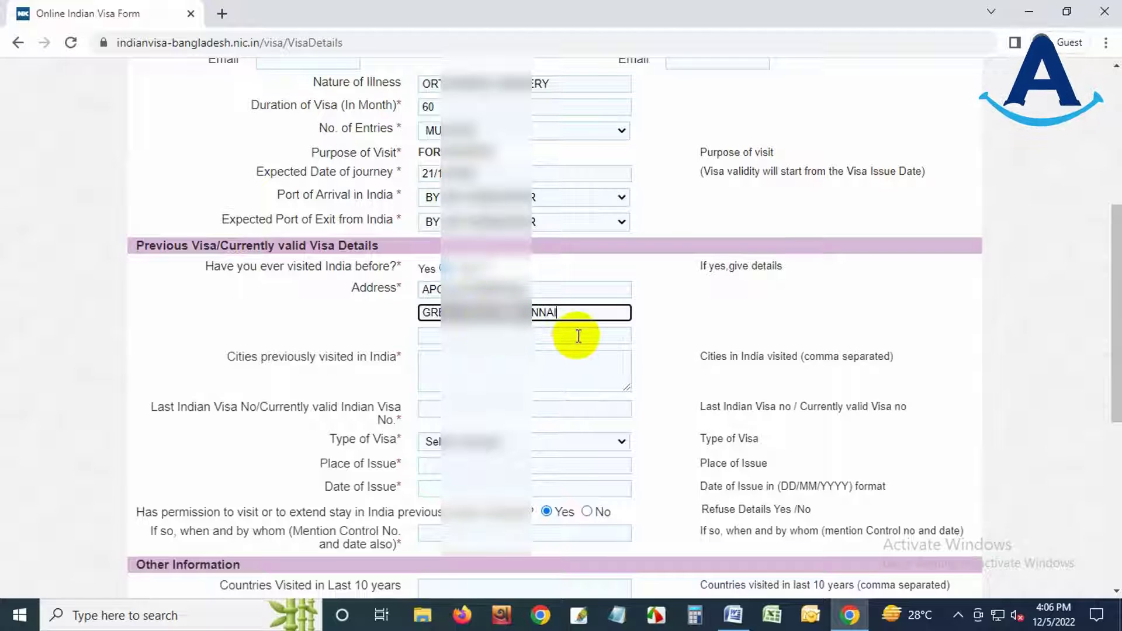
# - Enter cities visited KATA, the last visa number, and MEDICAL visa type
pyautogui.click(436, 369)
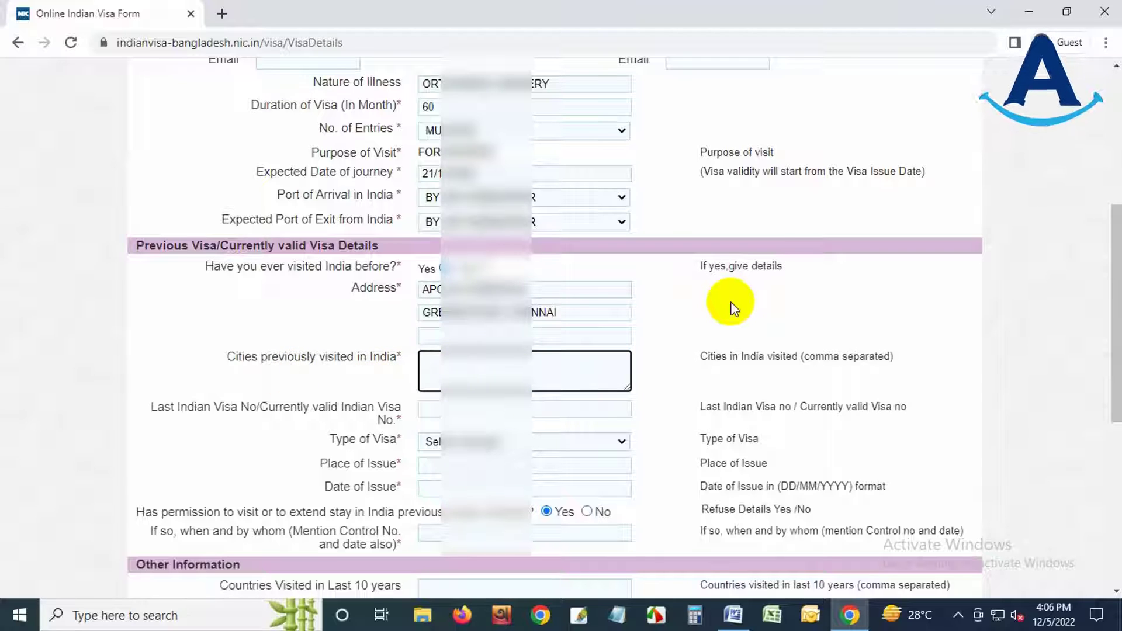
pyautogui.write('KATA')
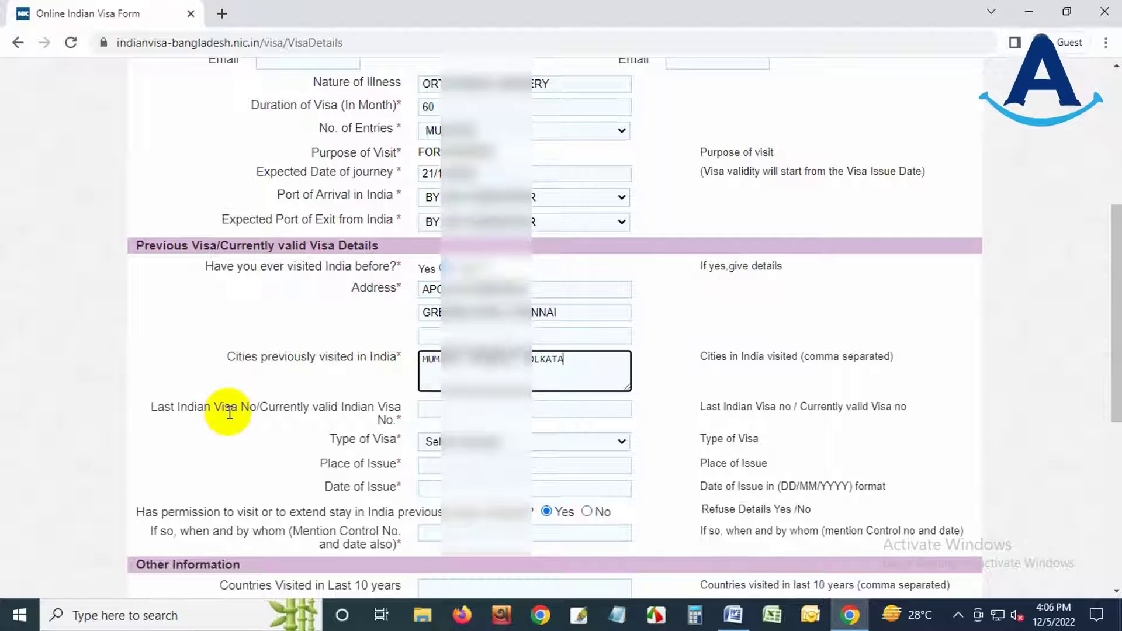
pyautogui.click(448, 407)
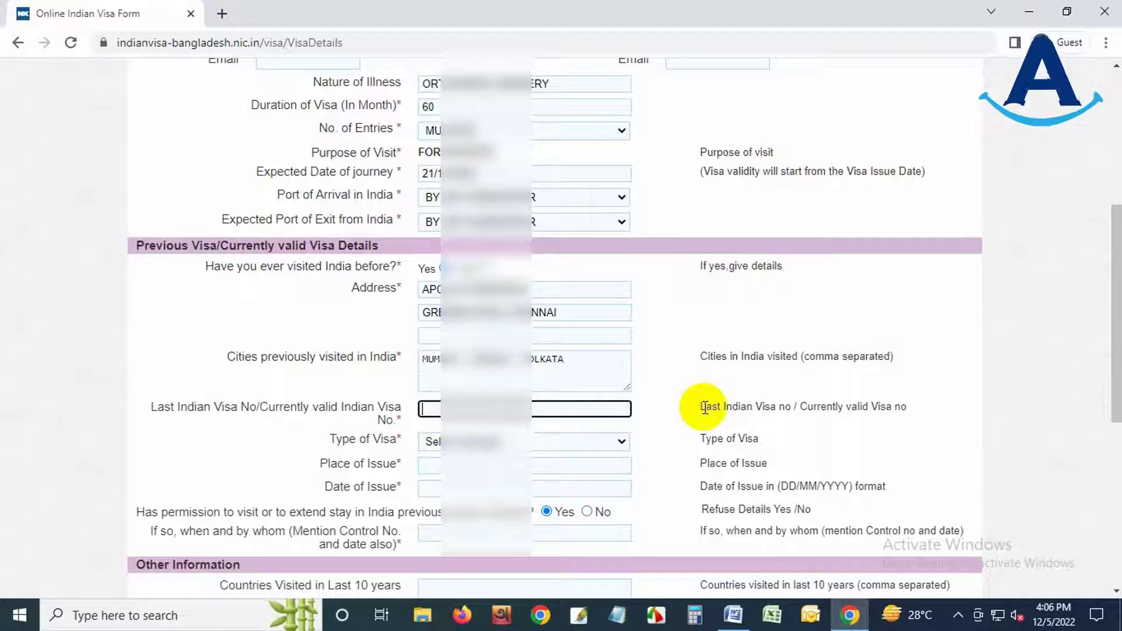
pyautogui.click(461, 442)
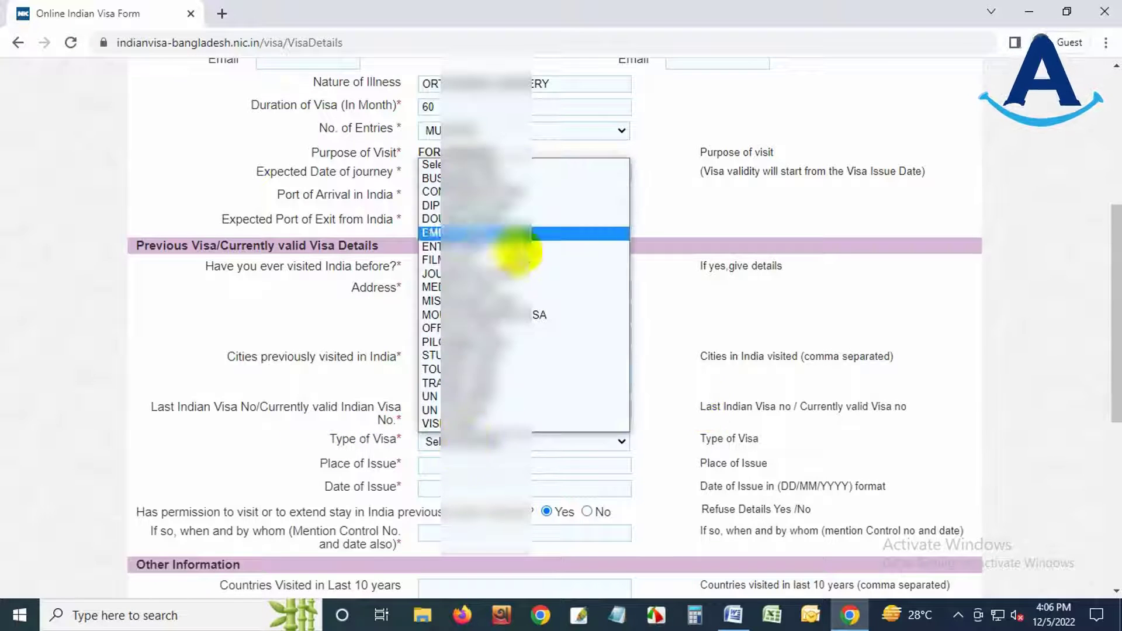
pyautogui.click(493, 285)
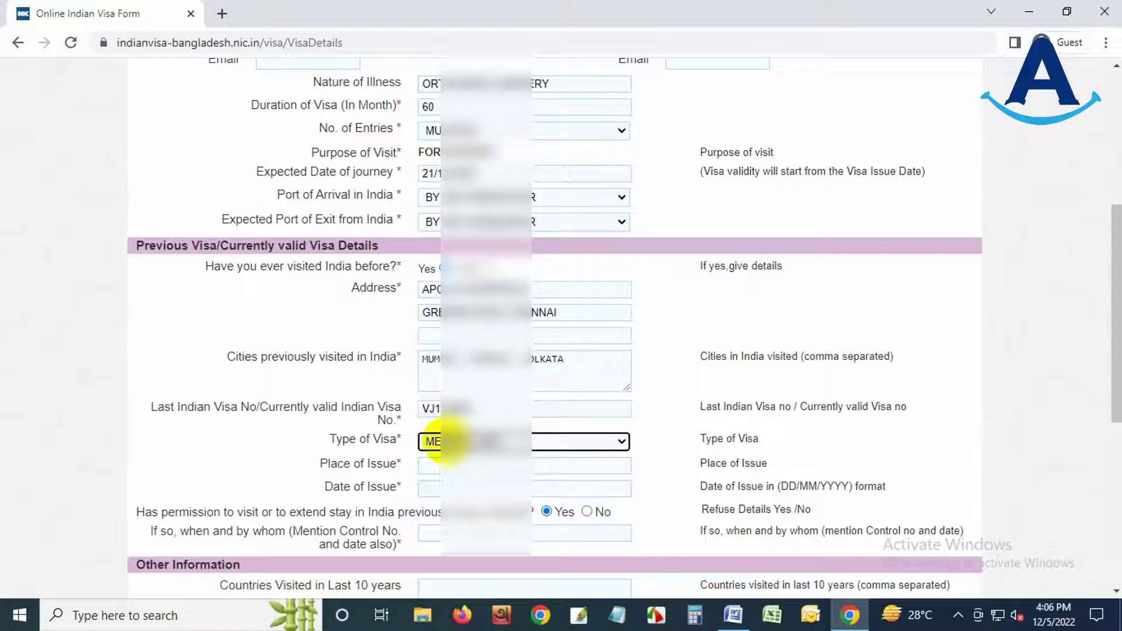
pyautogui.click(432, 465)
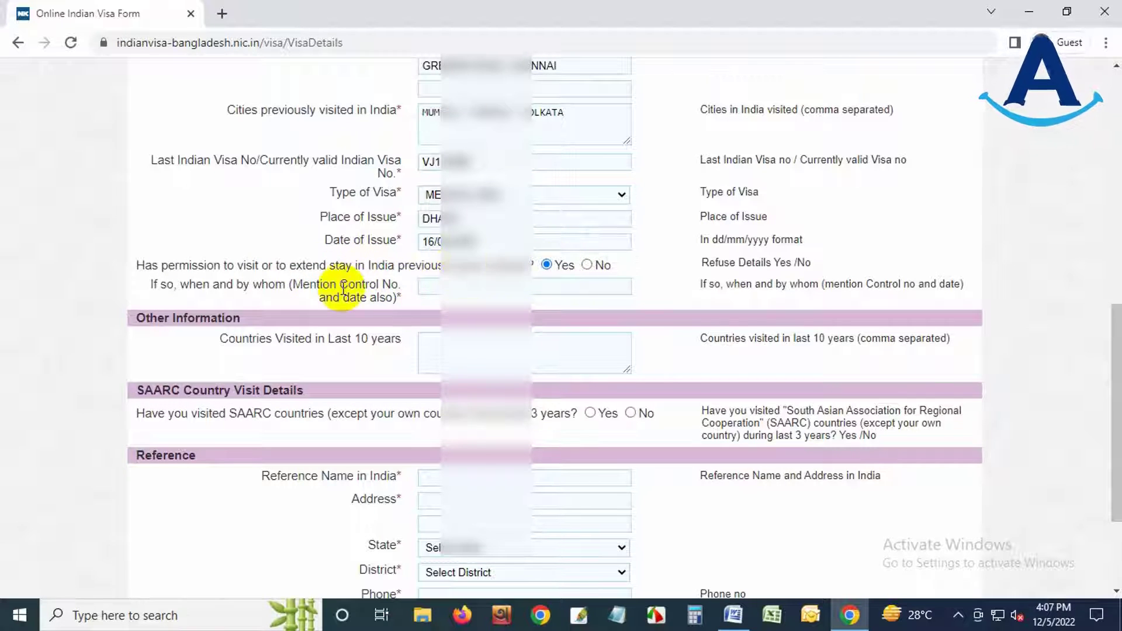
# - Answer No to extension permission and list countries visited as INDIA,NEPAL
pyautogui.click(437, 286)
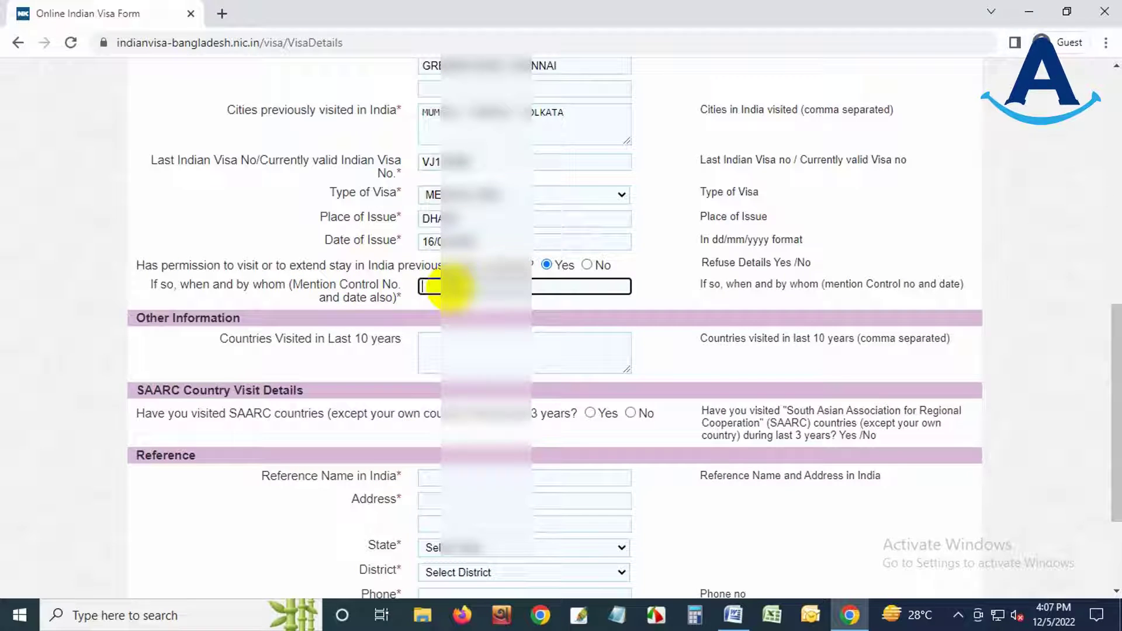
pyautogui.click(587, 265)
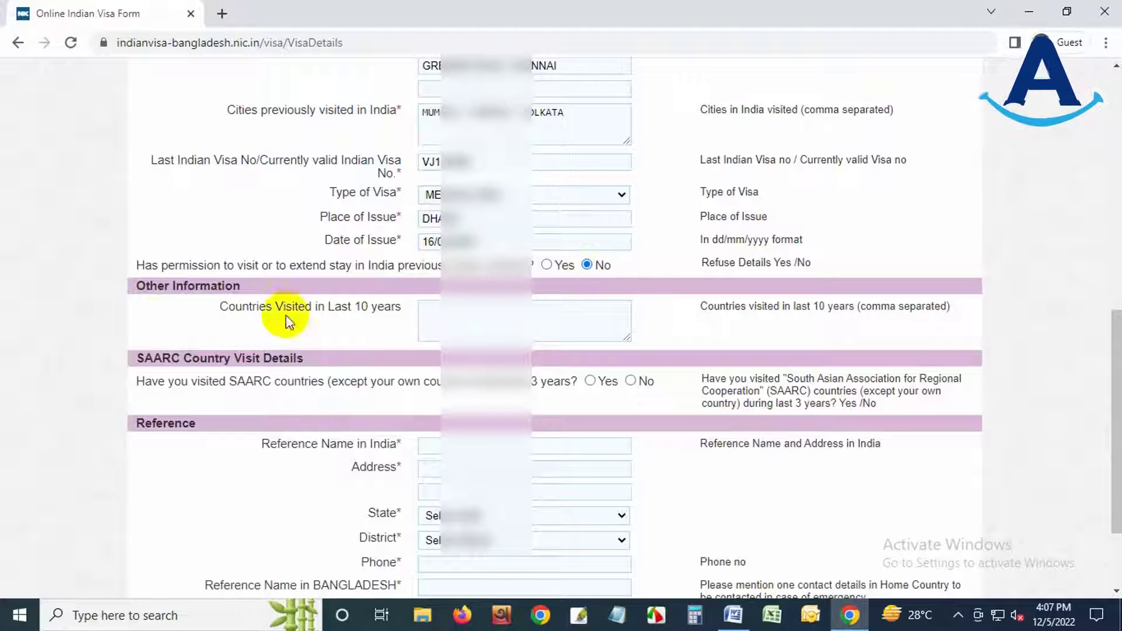
pyautogui.click(545, 313)
pyautogui.write('I')
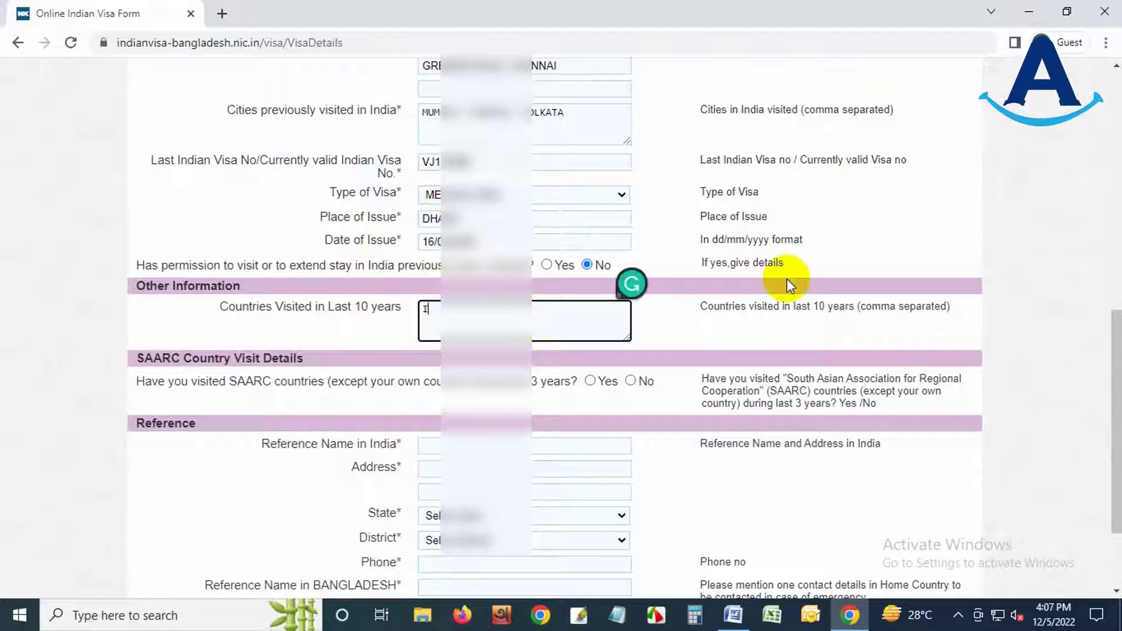
pyautogui.write('NDIA,NEPAL')
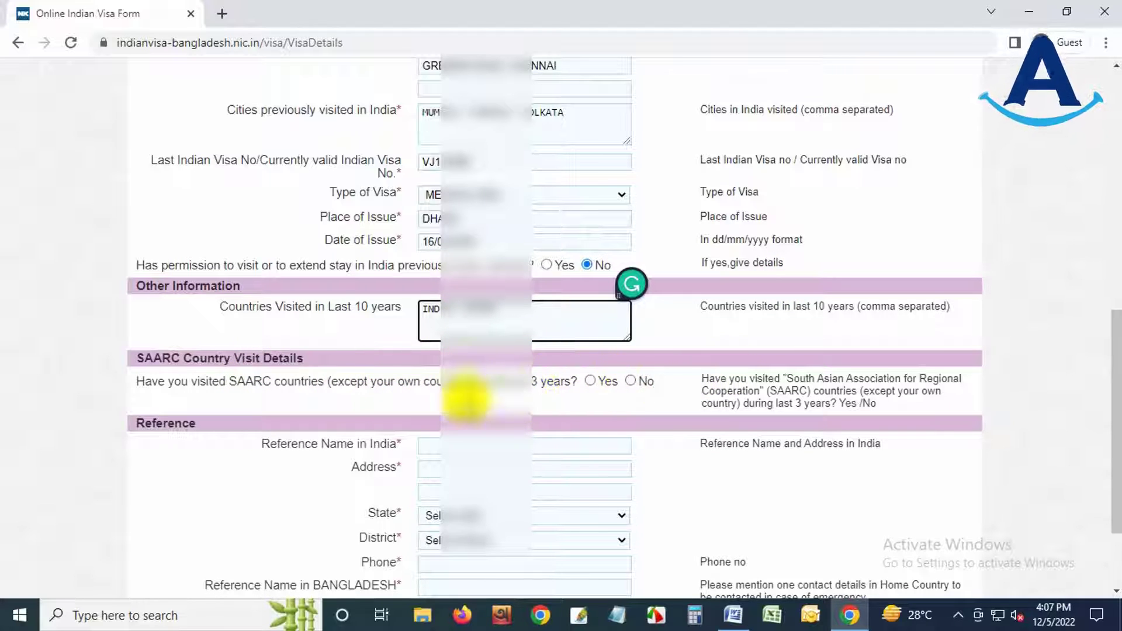
# - Answer No to visiting SAARC countries, then open a new blank browser tab
pyautogui.click(630, 381)
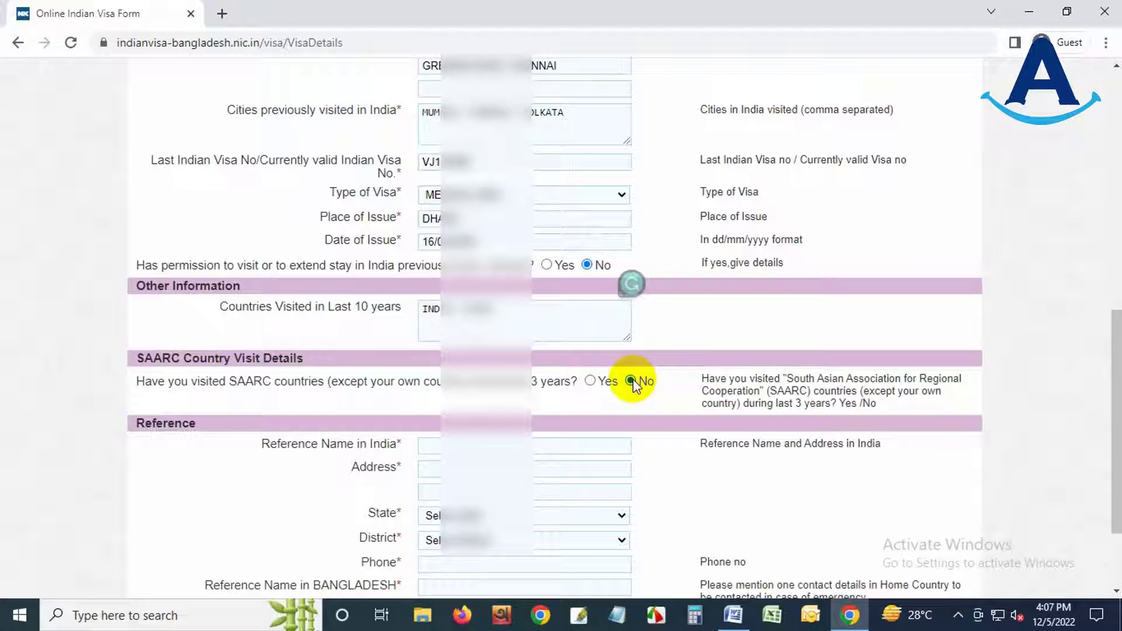
pyautogui.click(590, 381)
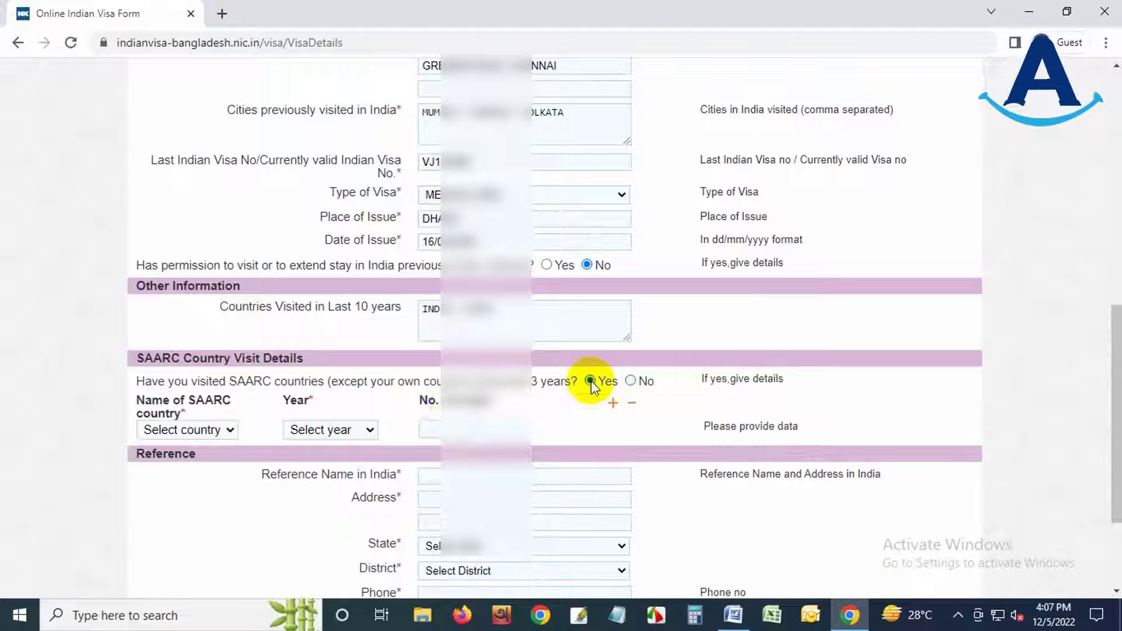
pyautogui.click(194, 429)
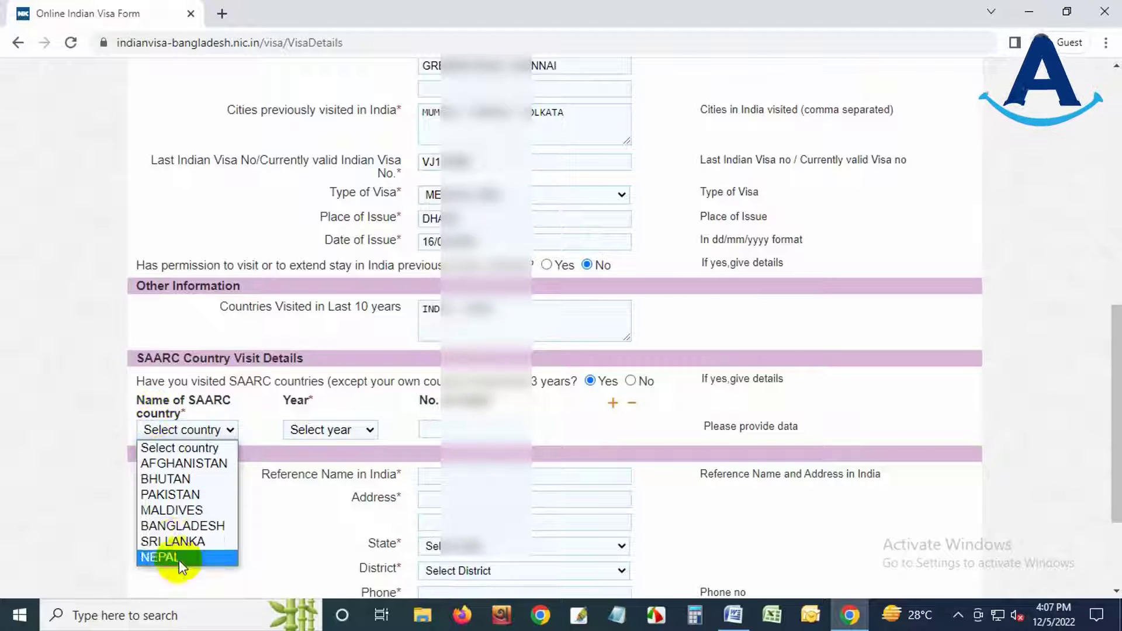
pyautogui.click(191, 462)
pyautogui.click(317, 431)
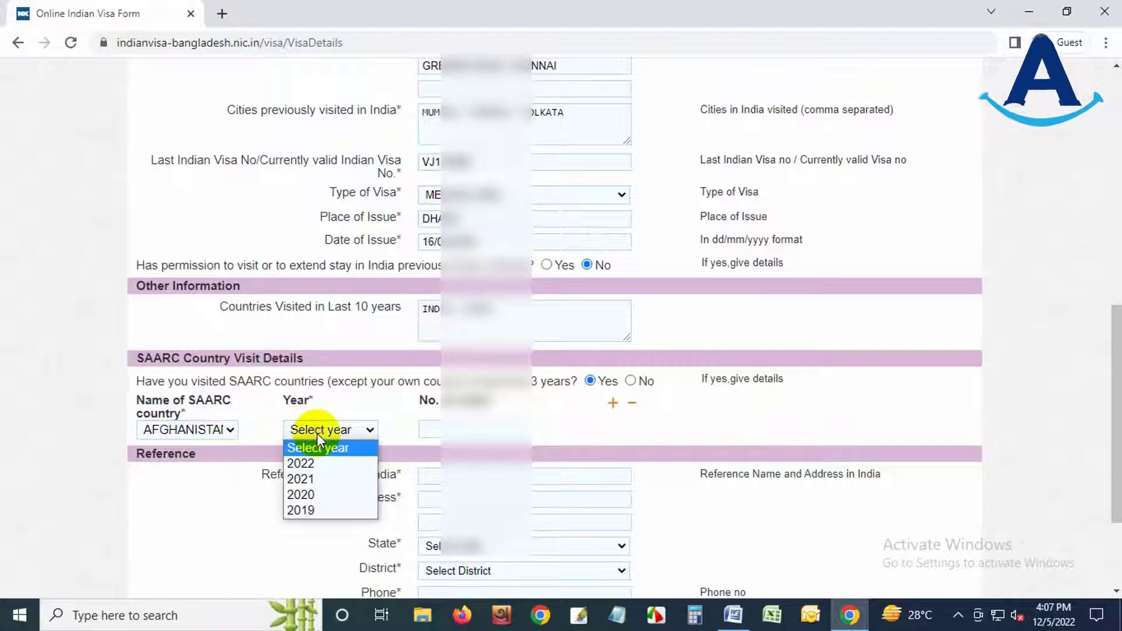
pyautogui.click(438, 428)
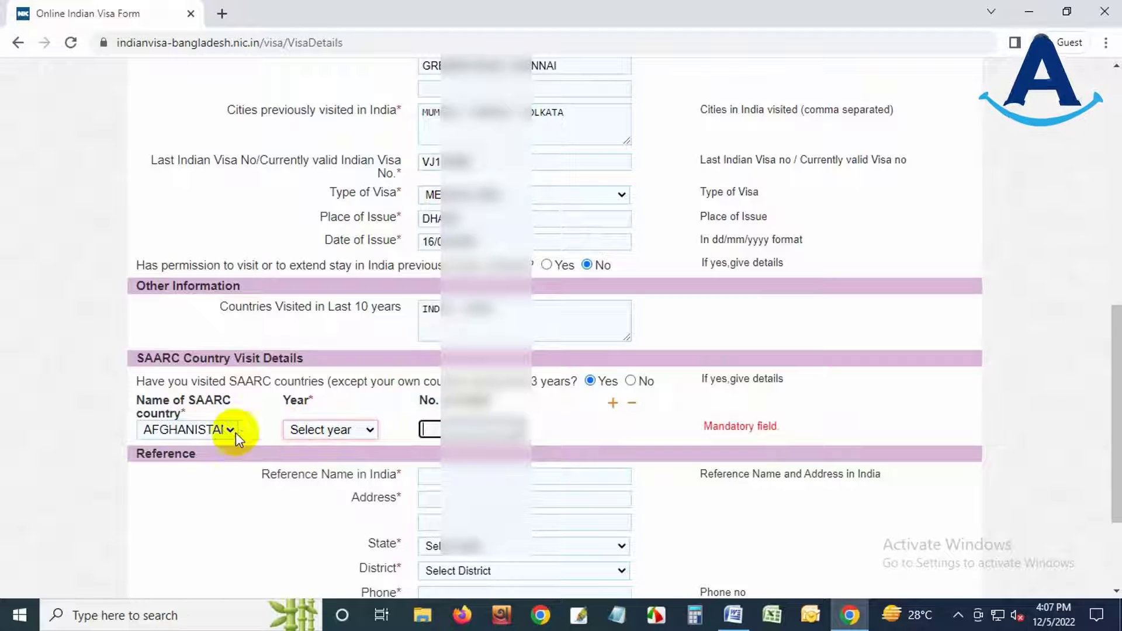
pyautogui.click(632, 385)
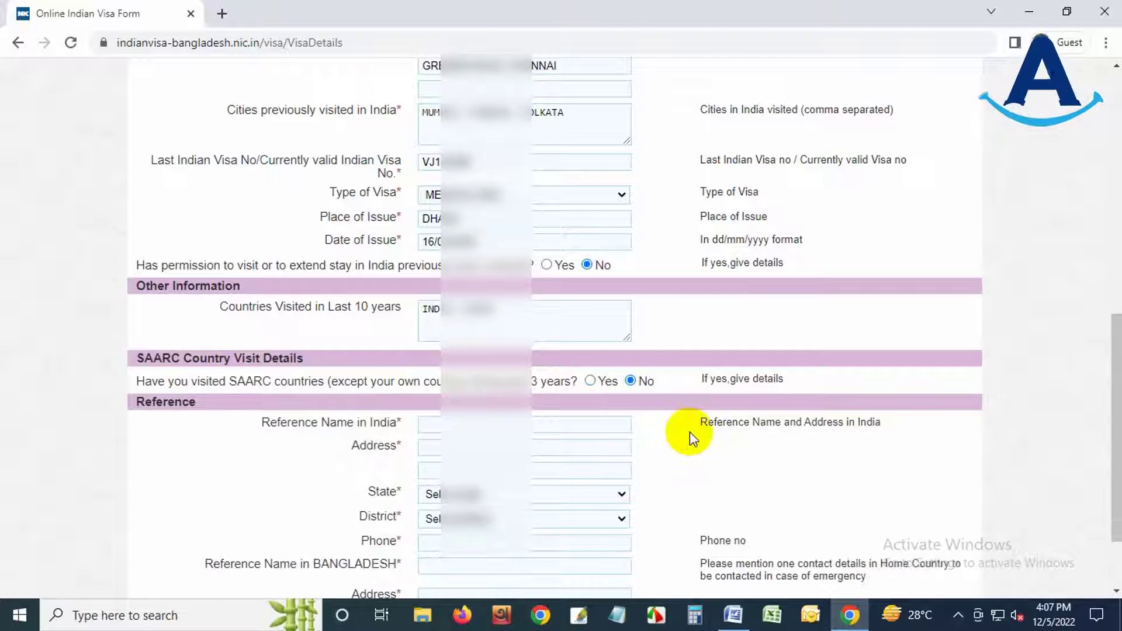
pyautogui.scroll(-2, 690, 435)
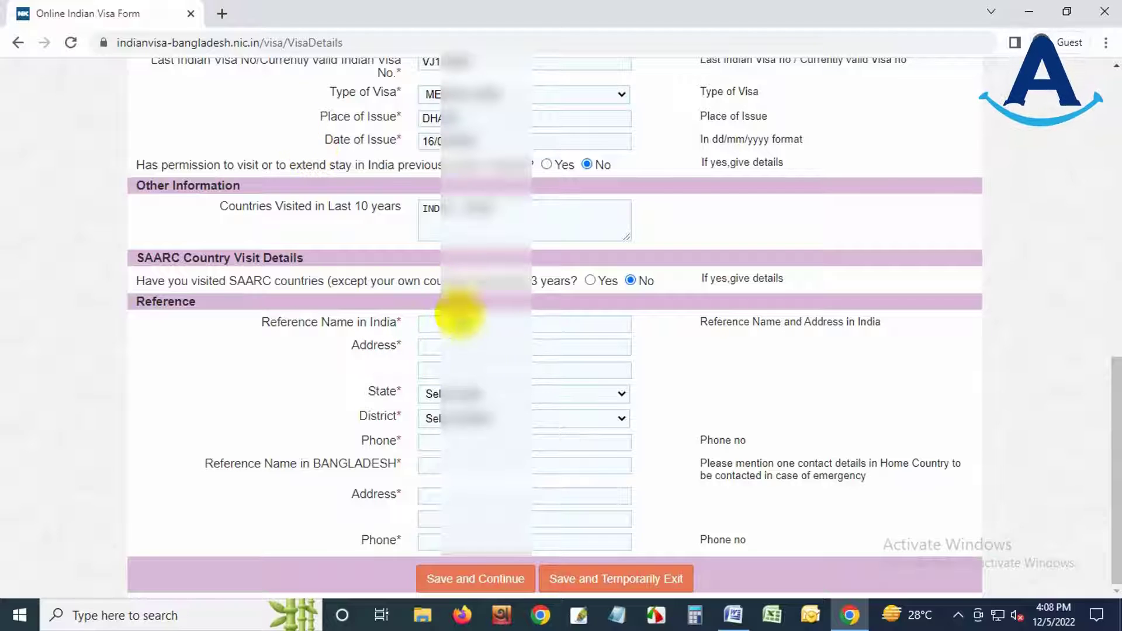
pyautogui.click(222, 14)
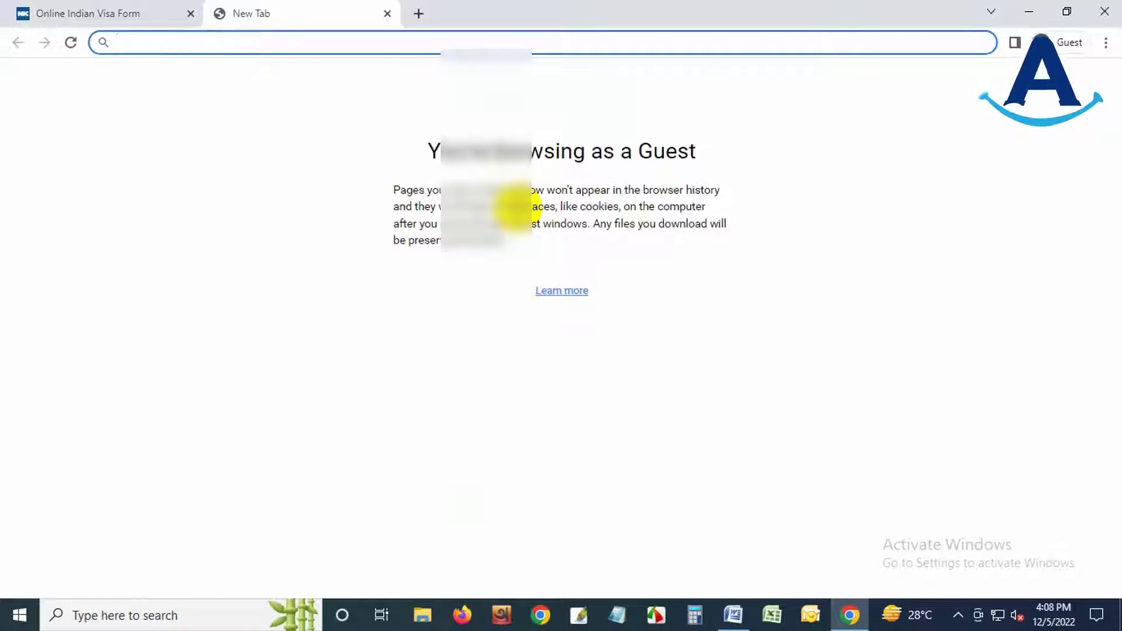
# - Search 'HOTEL IN CHENNAI' and open Hotel Thaj Regency, selecting its name
pyautogui.write('HOTEL')
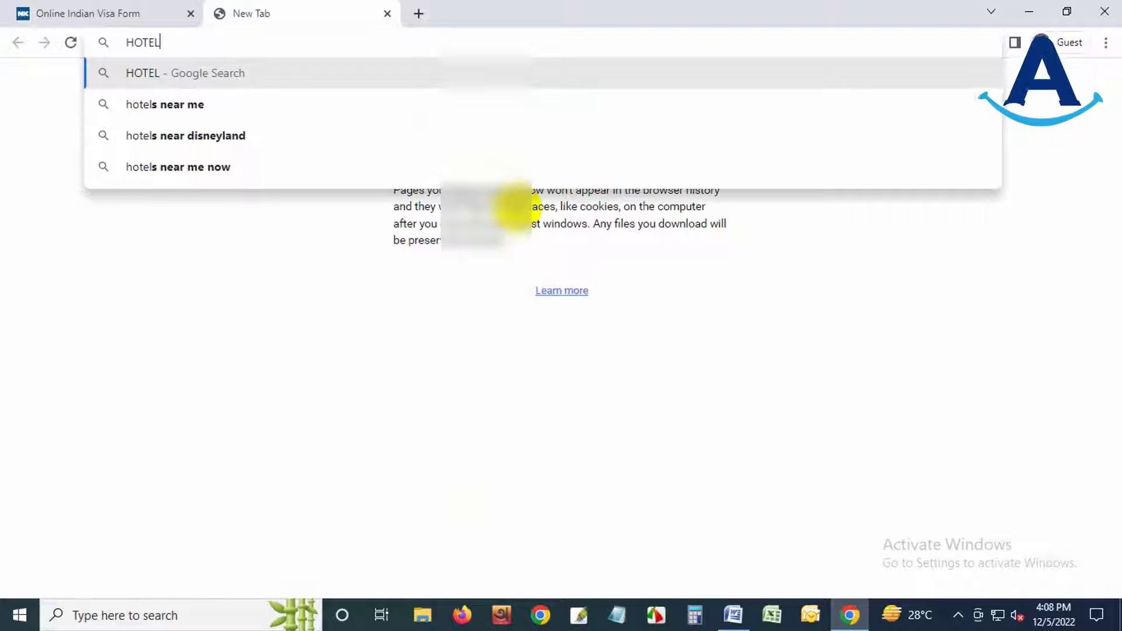
pyautogui.write(' IN CHEN')
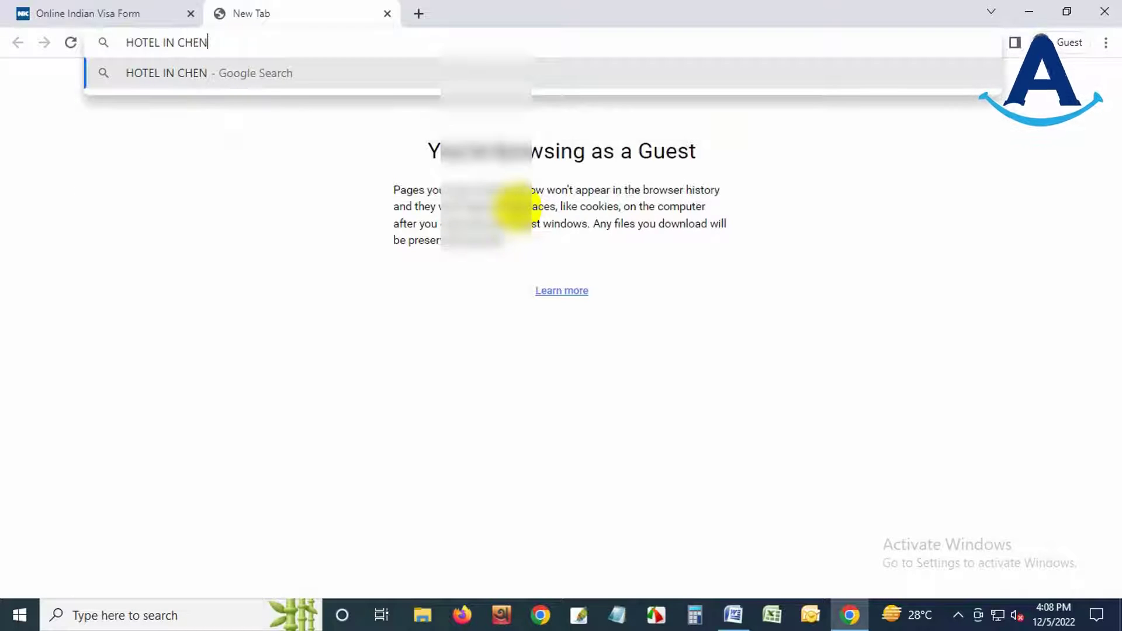
pyautogui.write('NAI')
pyautogui.press('Return')
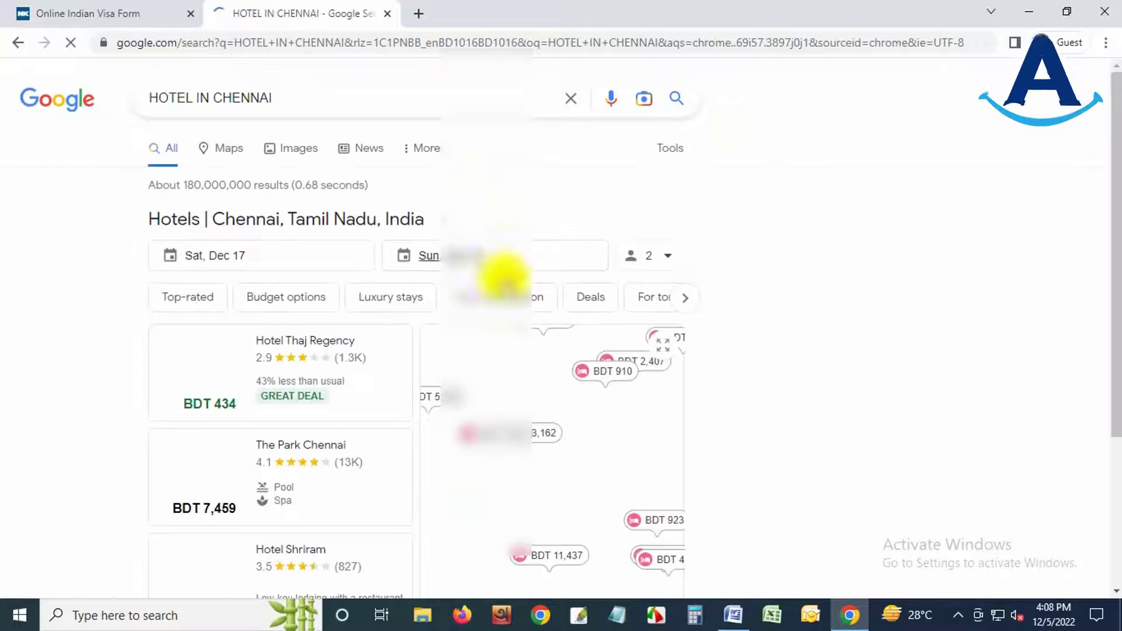
pyautogui.click(326, 341)
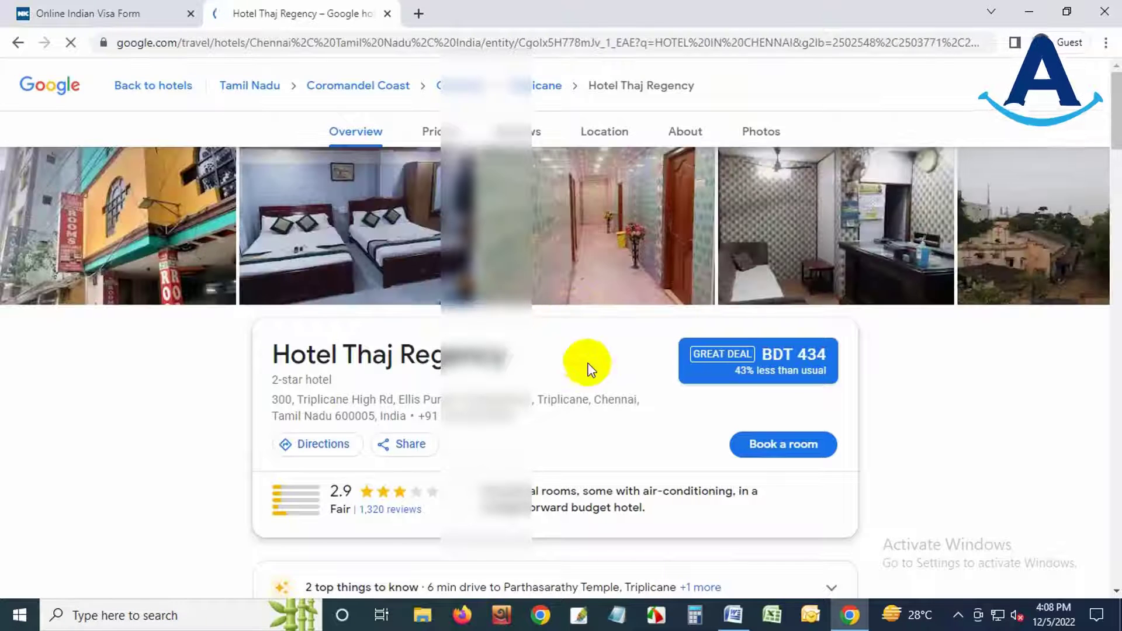
pyautogui.tripleClick(435, 355)
pyautogui.hotkey('ctrl', 'c')
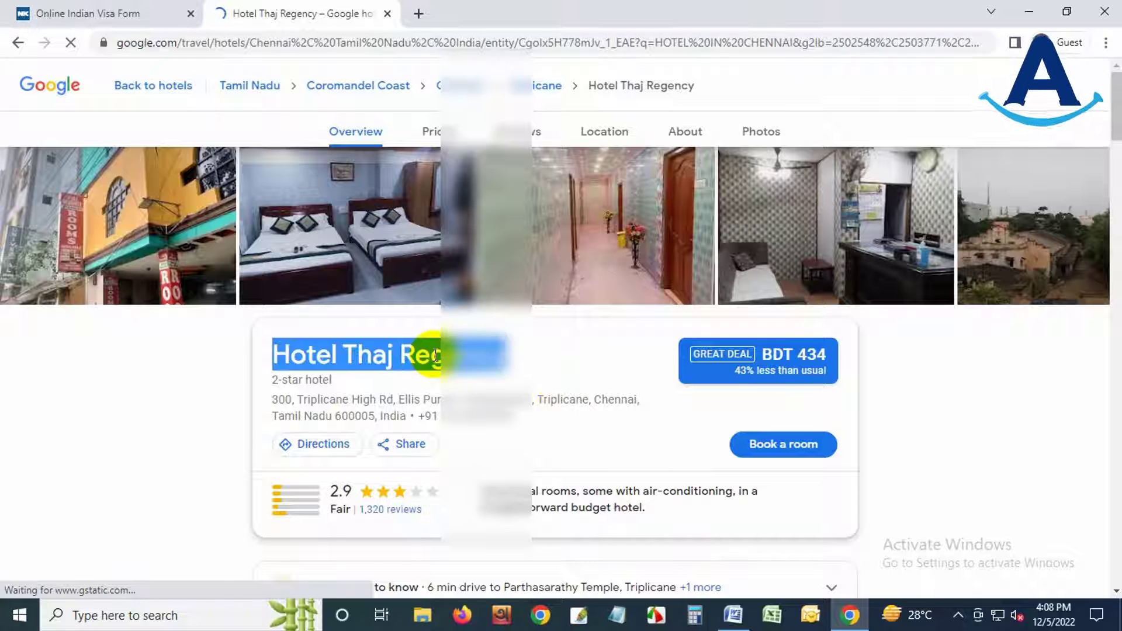
# - Paste the hotel's name and street address as the India reference name and address
pyautogui.click(88, 13)
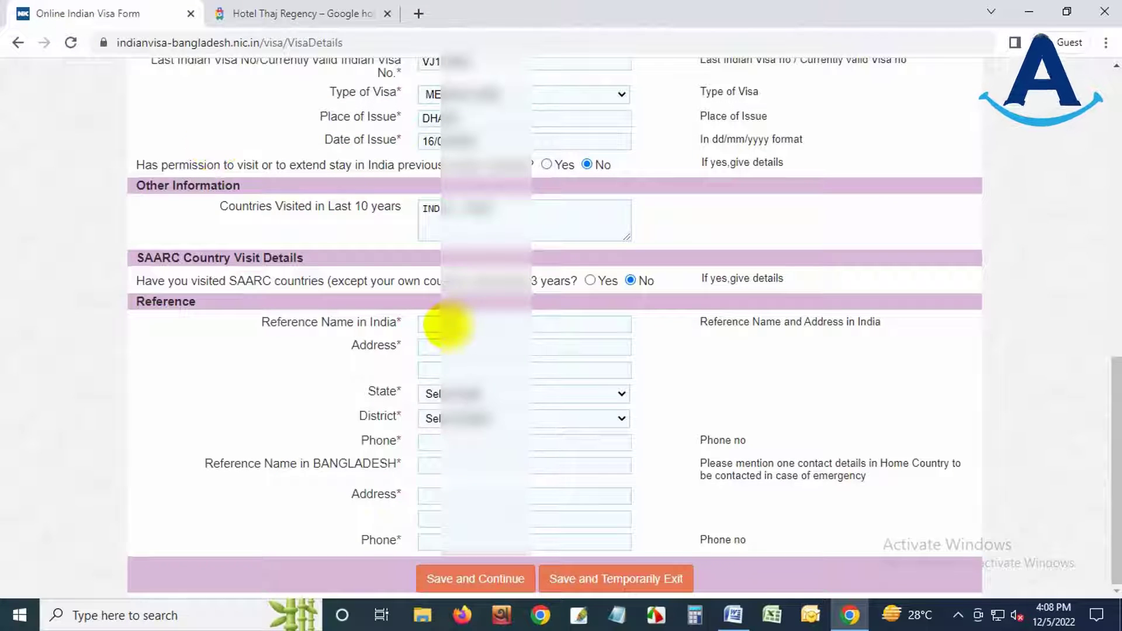
pyautogui.click(441, 323)
pyautogui.hotkey('ctrl', 'v')
pyautogui.click(295, 13)
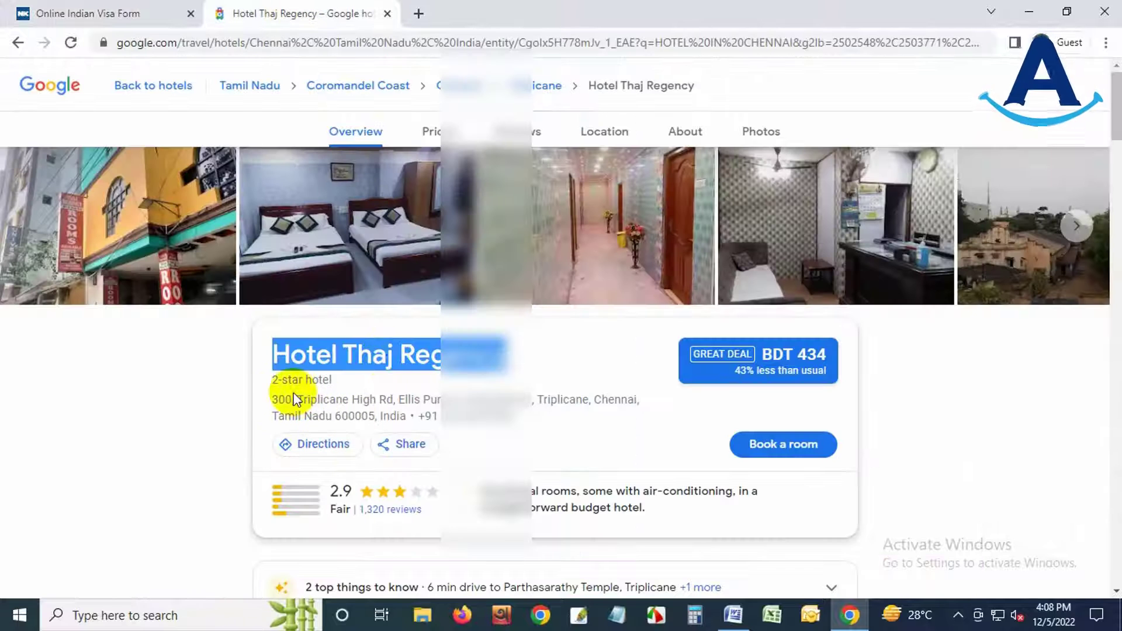
pyautogui.moveTo(271, 400); pyautogui.dragTo(532, 399)
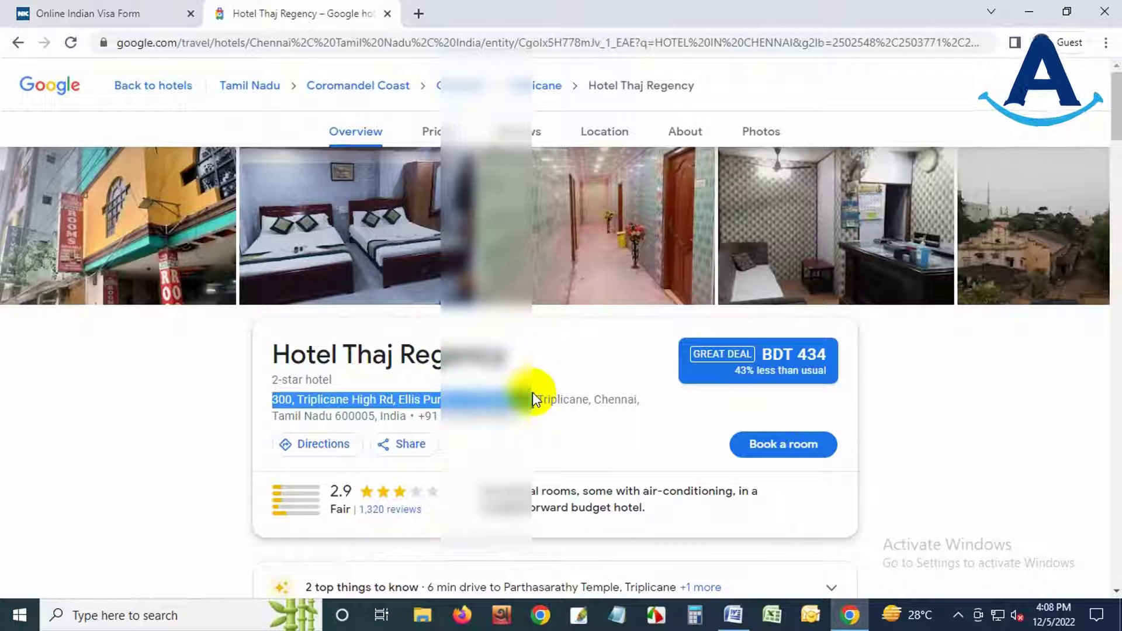
pyautogui.click(87, 13)
pyautogui.click(431, 347)
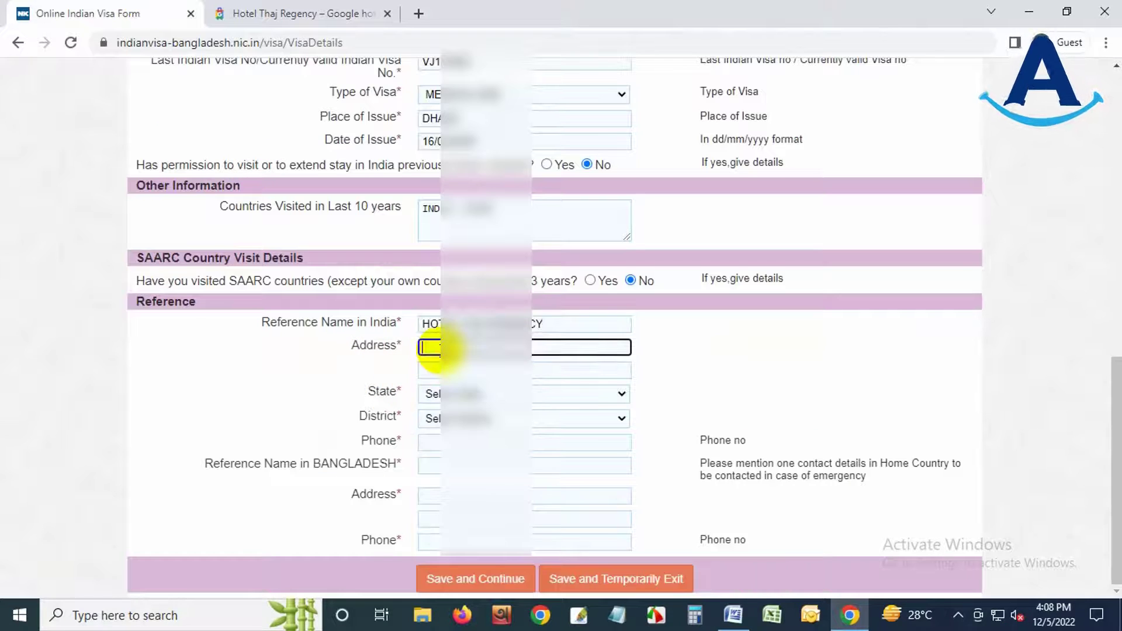
pyautogui.write('300, Triplicane High Rd, Ellis Puram, Padupakkam')
# - Set the India reference state to TAMIL NADU and the district to the Chennai entry
pyautogui.click(457, 393)
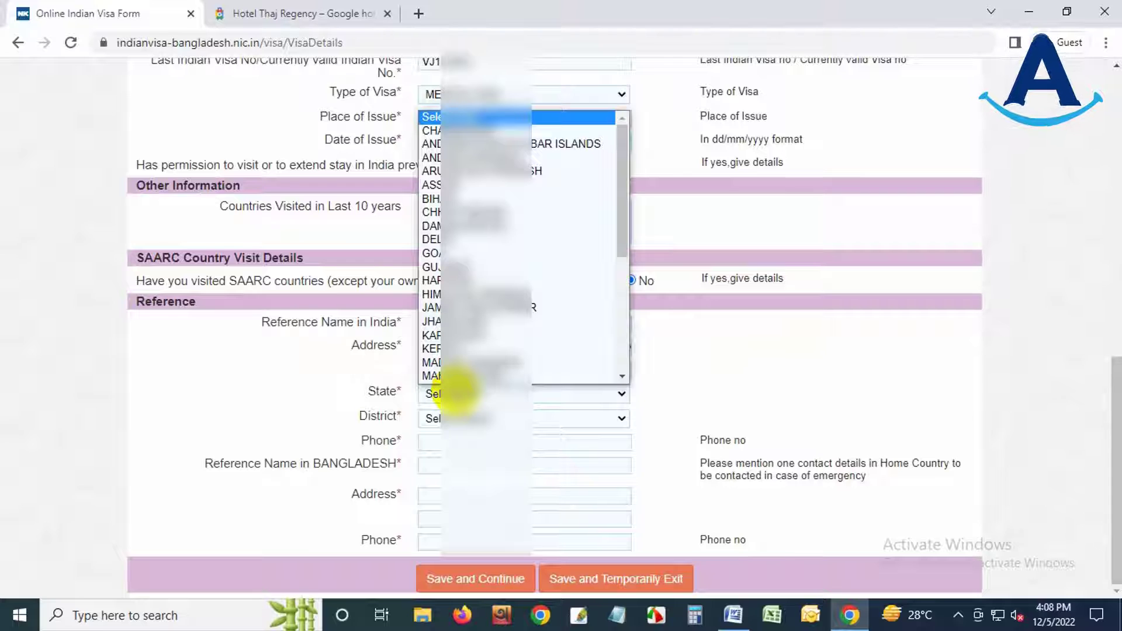
pyautogui.scroll(-3, 476, 339)
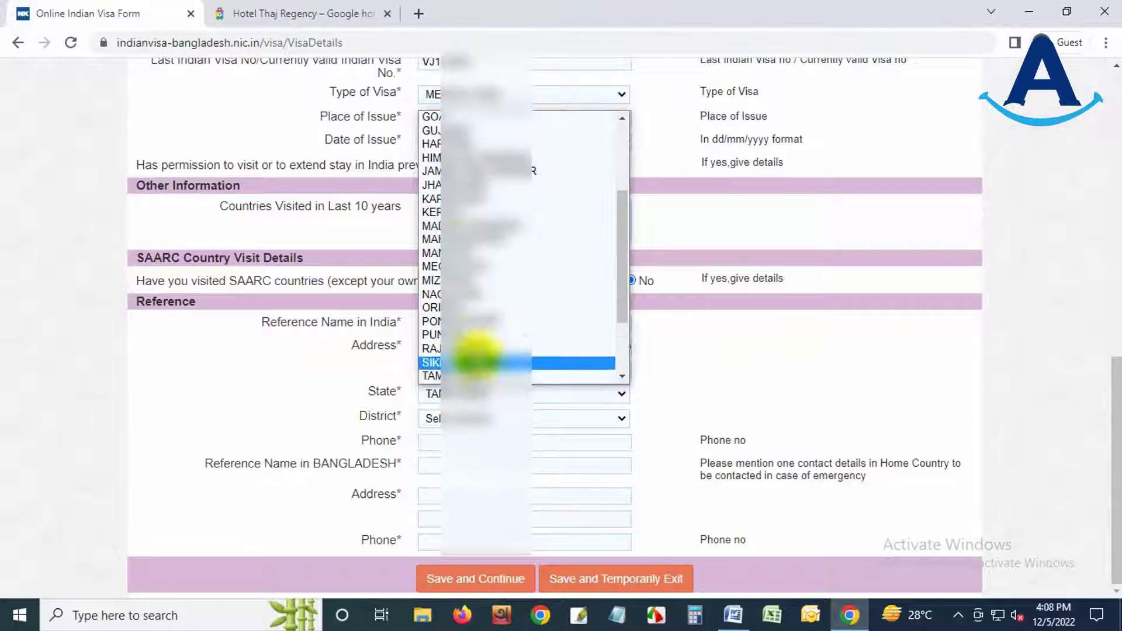
pyautogui.click(476, 375)
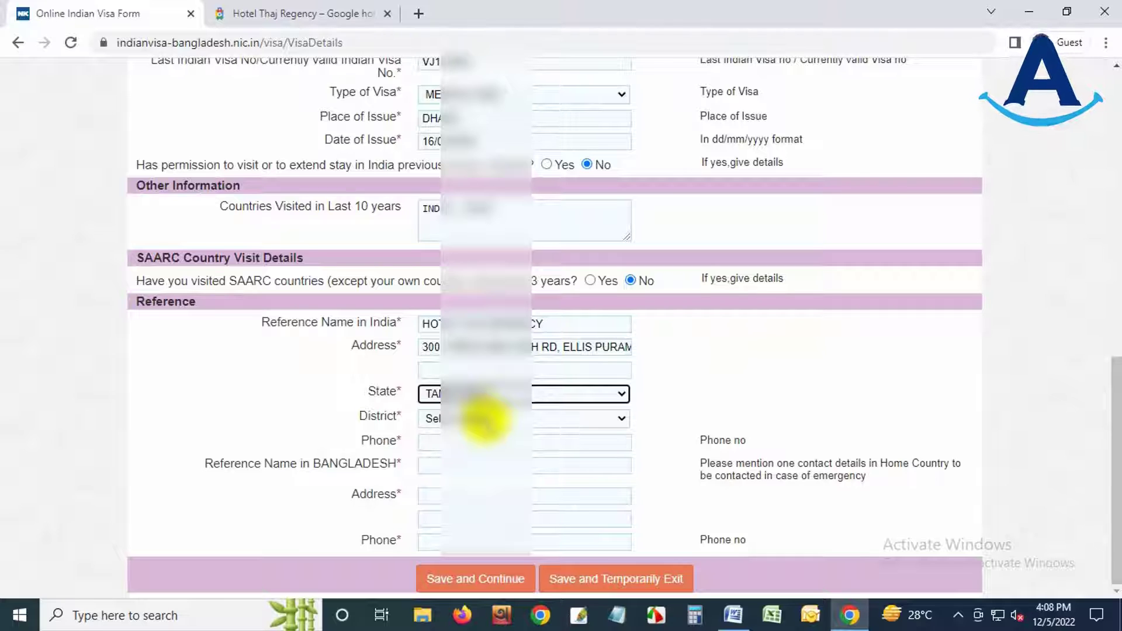
pyautogui.click(485, 419)
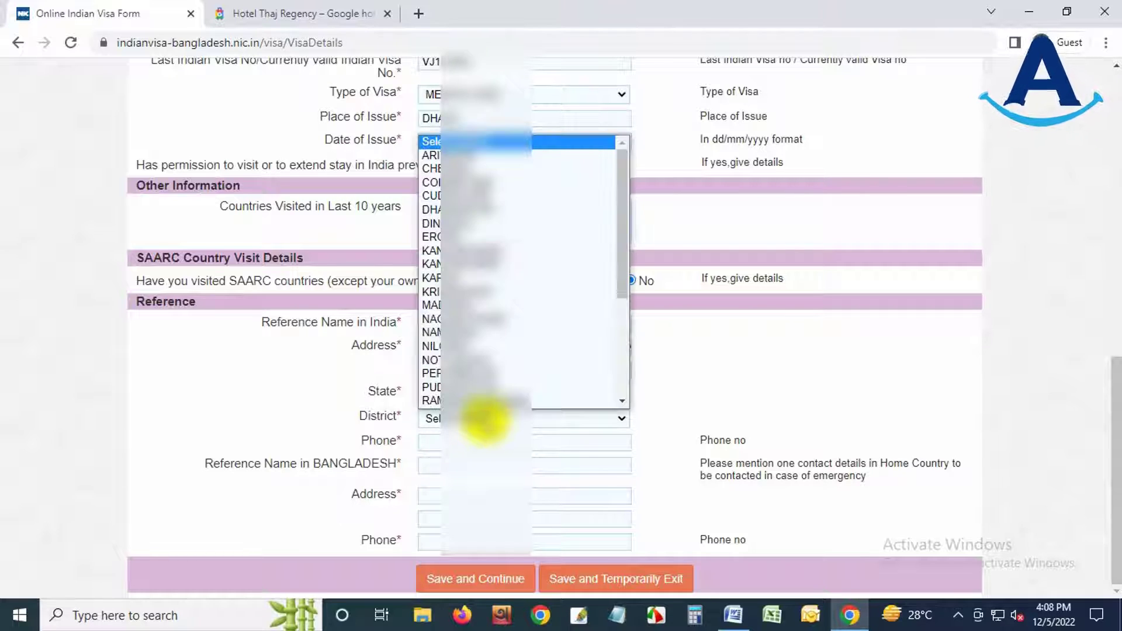
pyautogui.press('c')
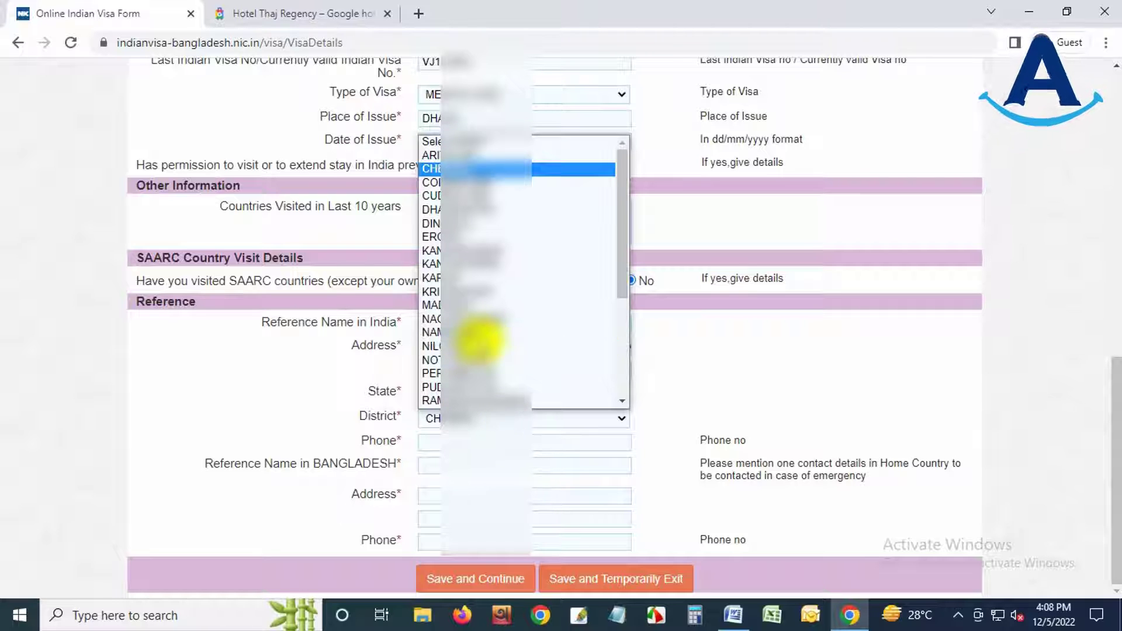
pyautogui.click(509, 168)
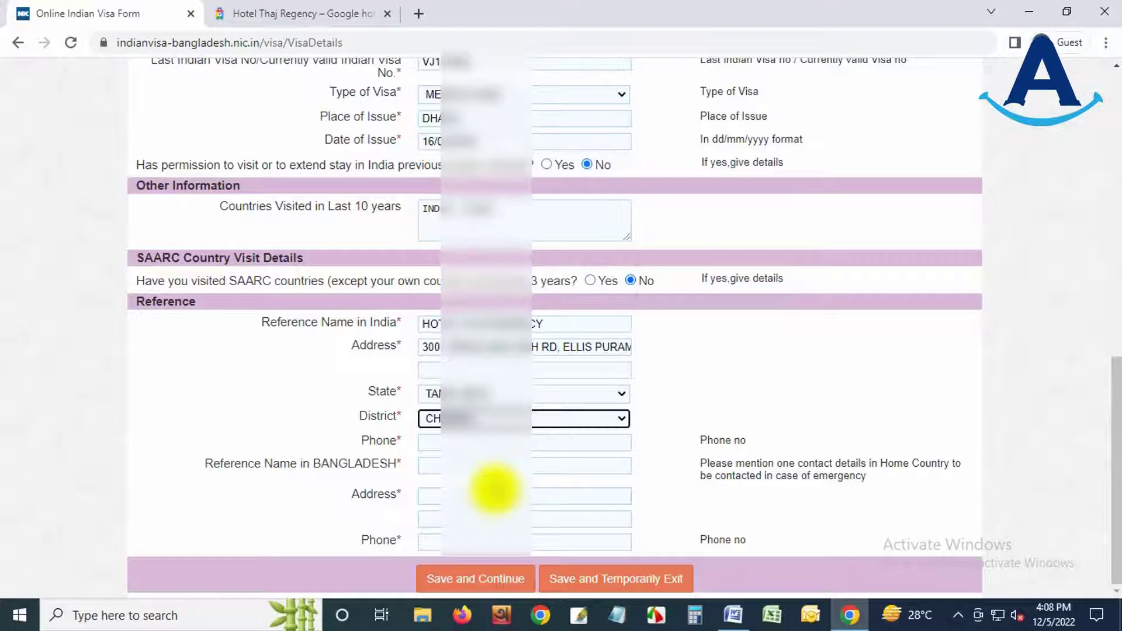
# - Copy the hotel's phone number into the India reference phone field
pyautogui.click(295, 12)
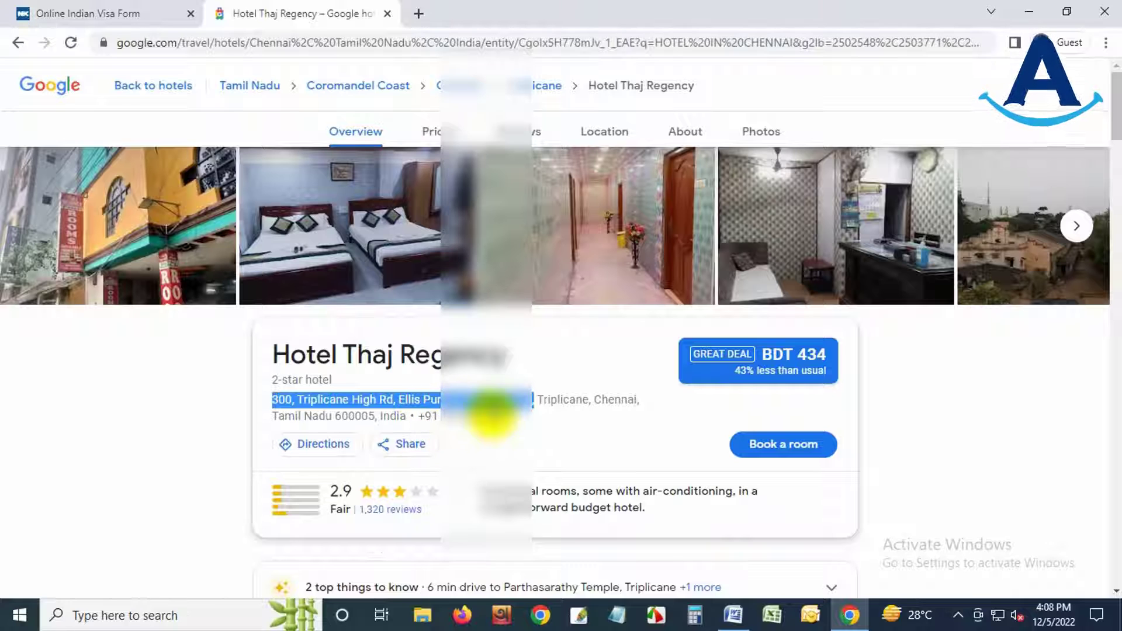
pyautogui.moveTo(447, 416); pyautogui.dragTo(512, 415)
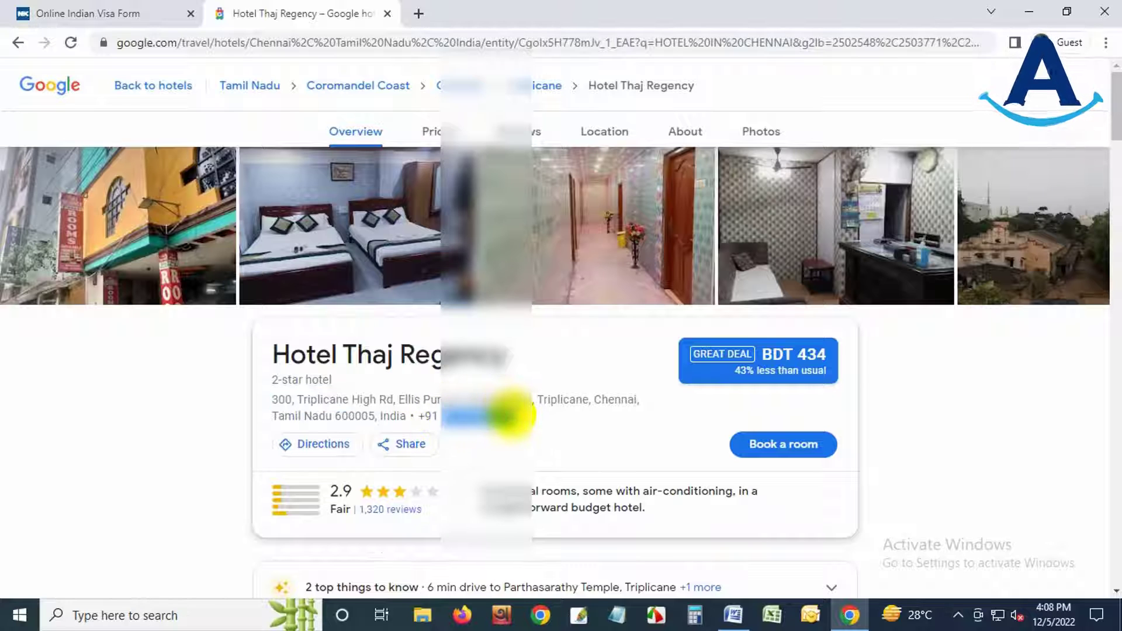
pyautogui.click(127, 12)
pyautogui.click(458, 442)
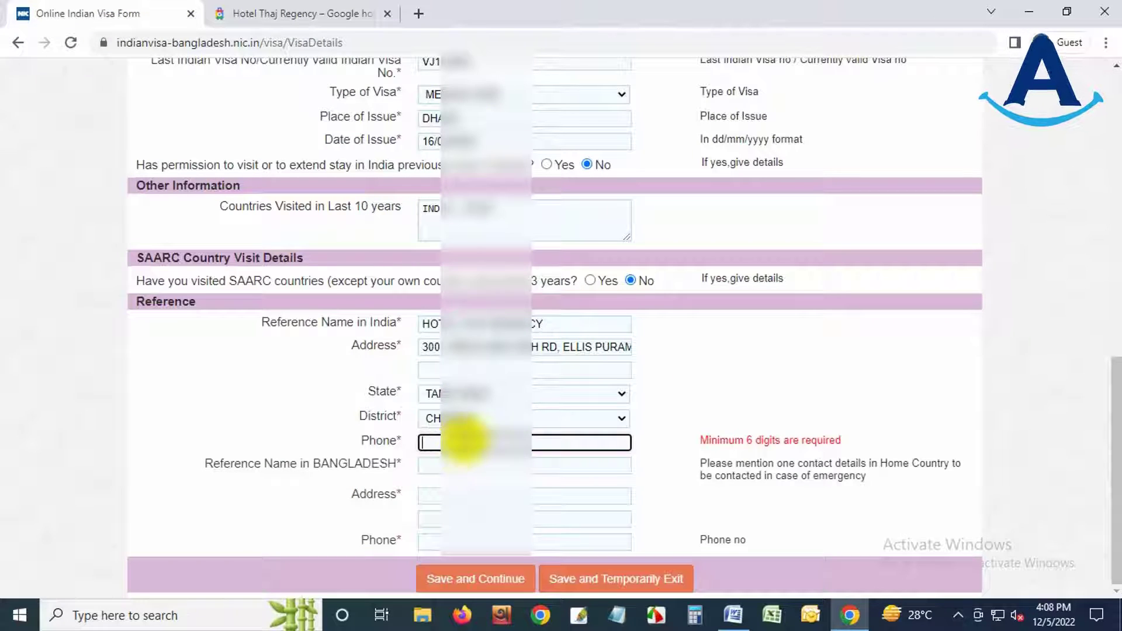
pyautogui.hotkey('ctrl', 'v')
pyautogui.click(278, 474)
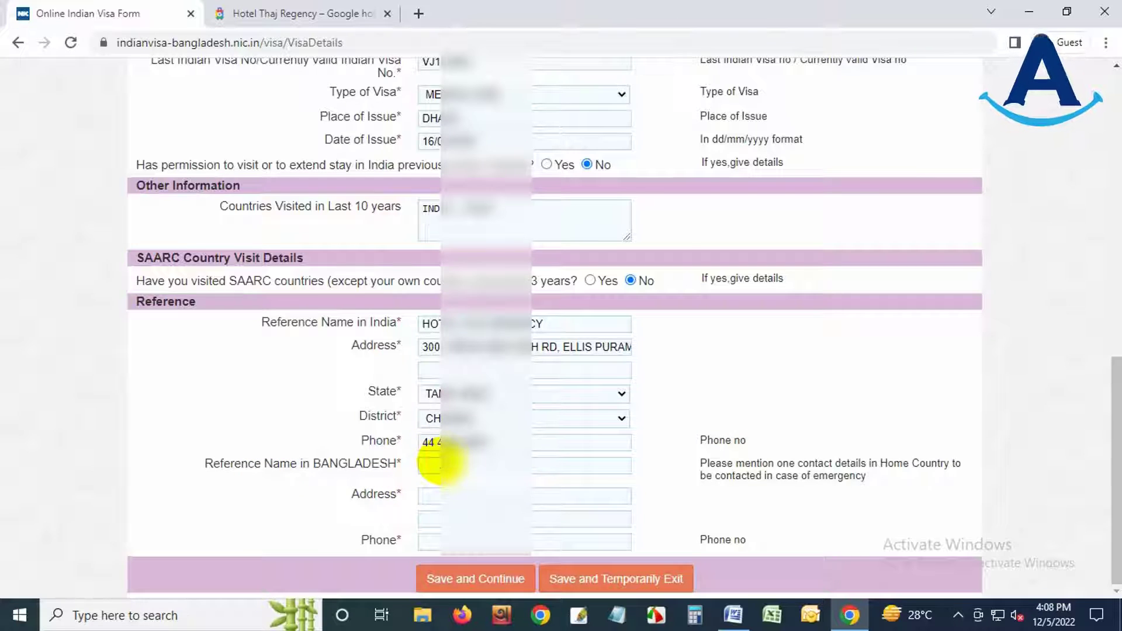
# - Enter the Bangladesh contact's name, Dhaka address and phone, then save and continue
pyautogui.click(441, 465)
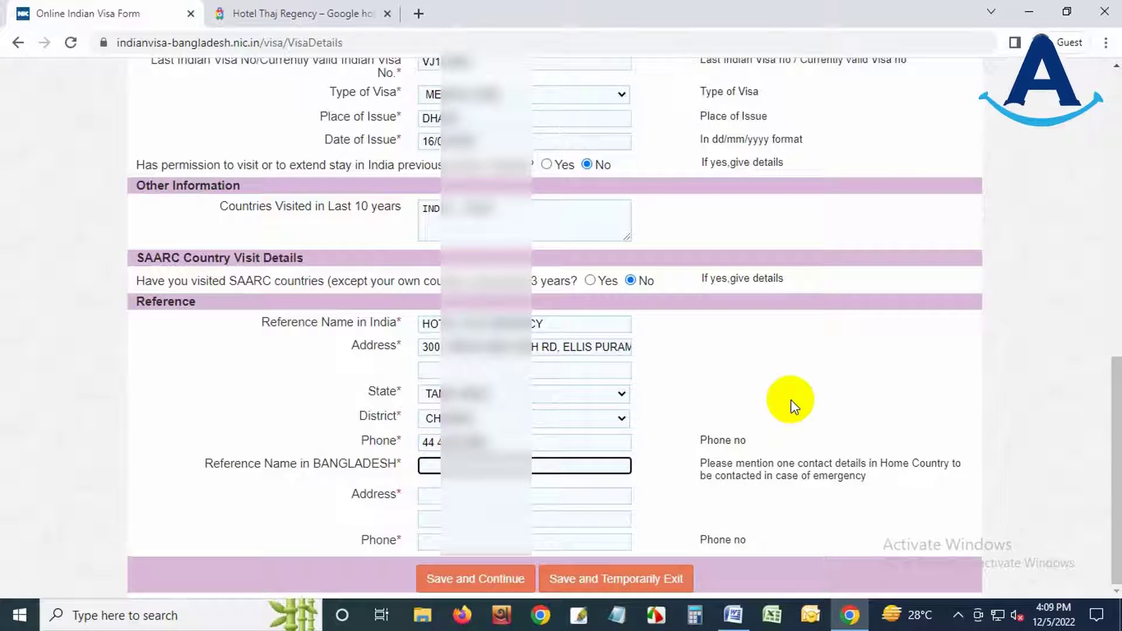
pyautogui.press('Tab')
pyautogui.write('TEJGAON, DHAKA')
pyautogui.press('Tab')
pyautogui.press('Tab')
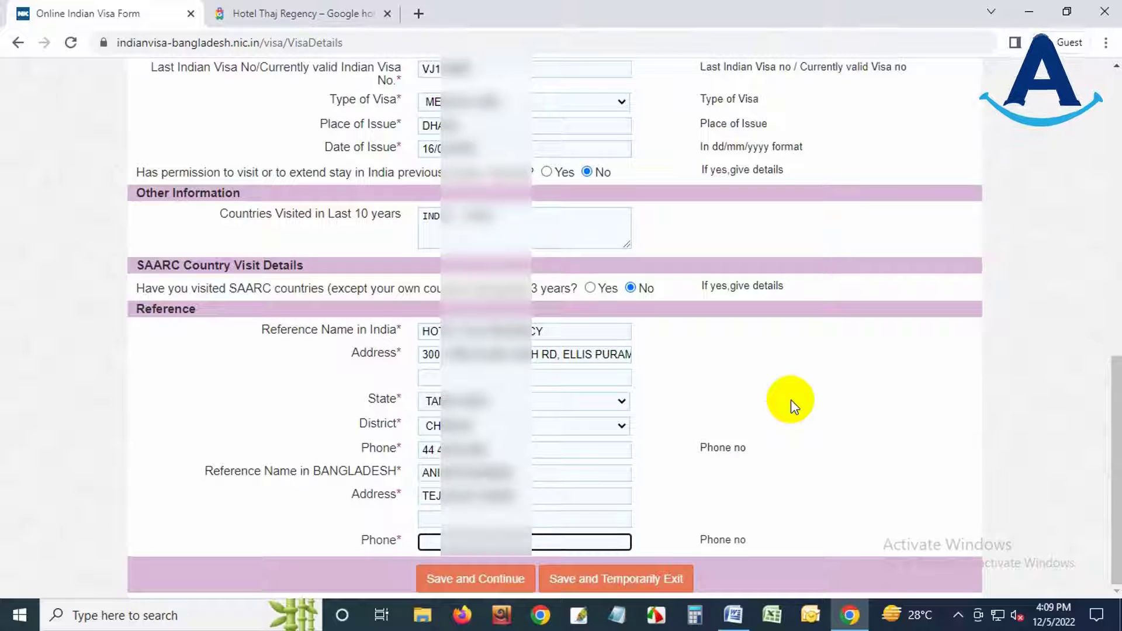
pyautogui.click(776, 367)
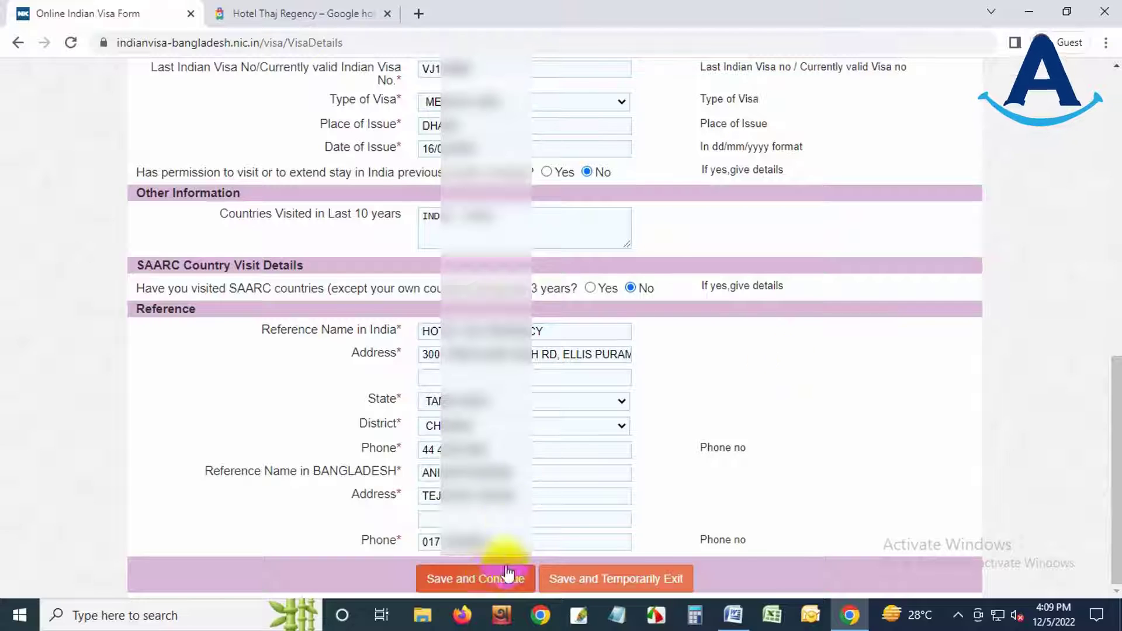
pyautogui.click(476, 586)
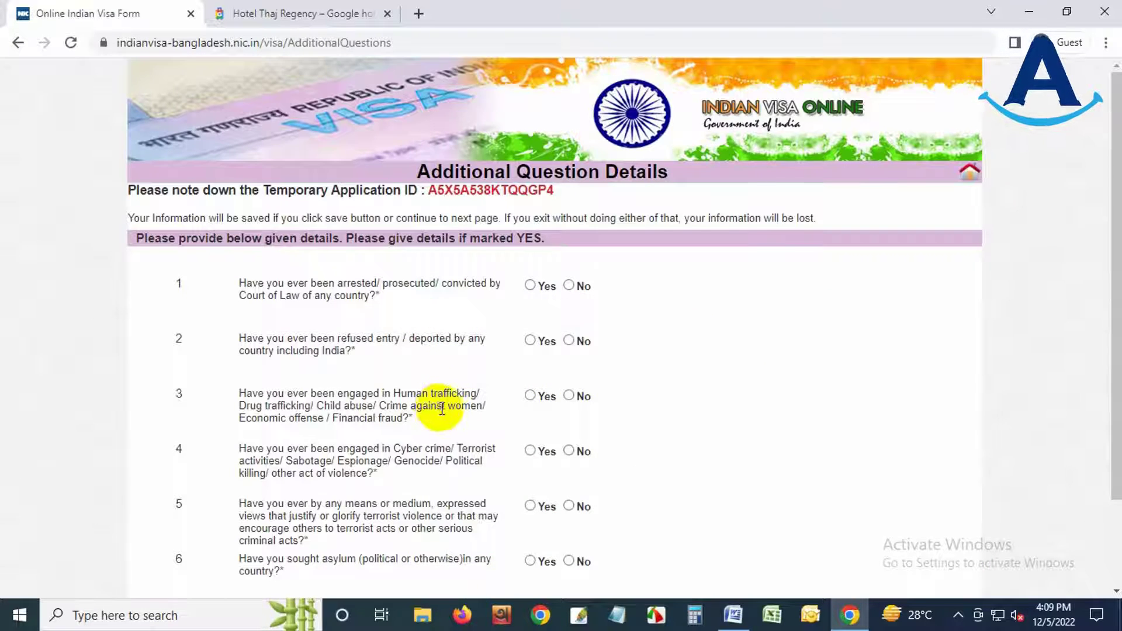
# - Answer No to each additional question, such as the arrest question, and tick the declaration
pyautogui.scroll(-1, 442, 409)
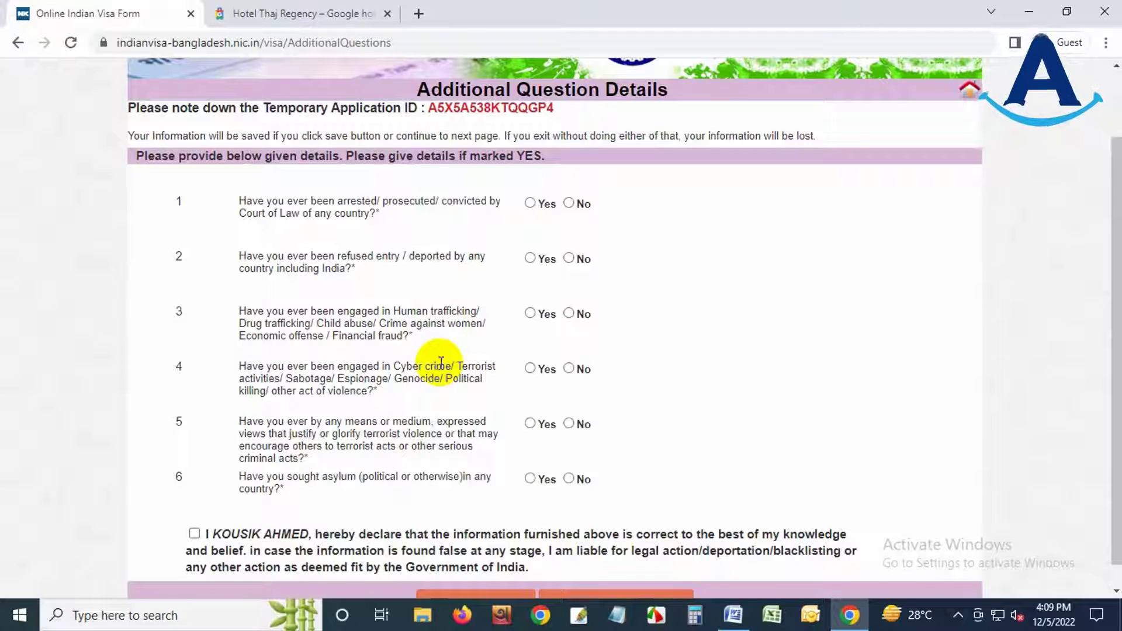
pyautogui.click(529, 203)
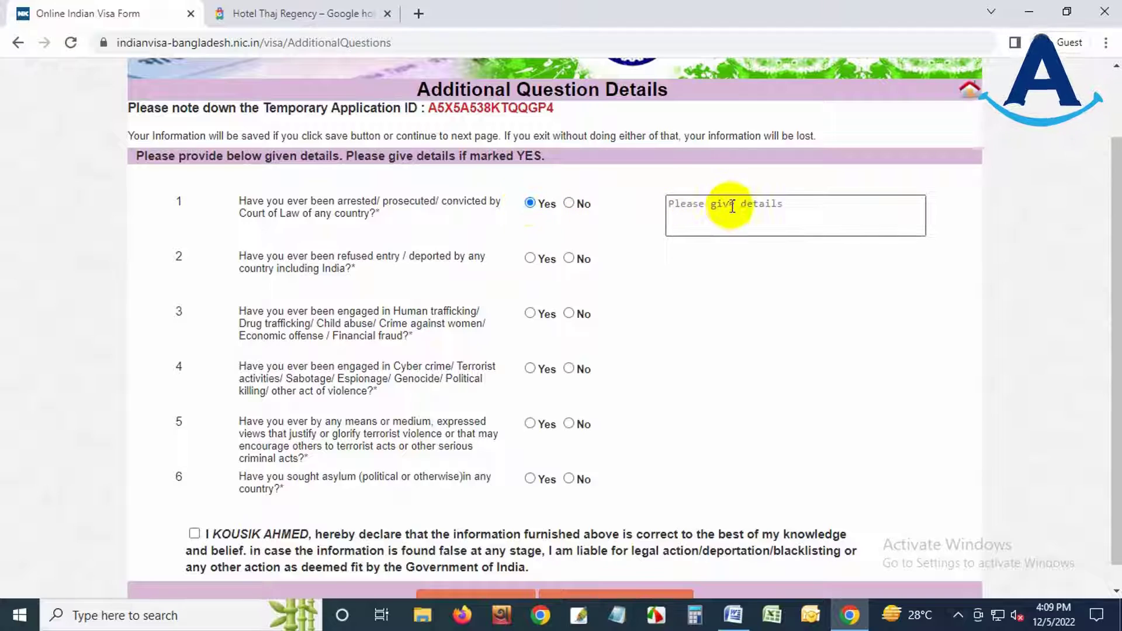
pyautogui.click(570, 203)
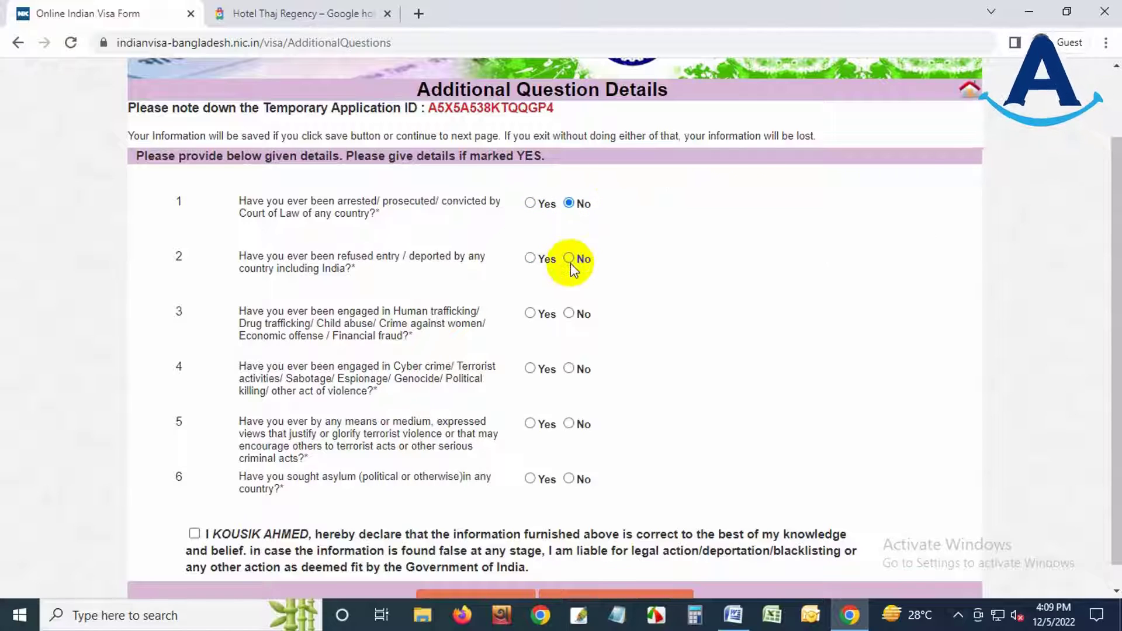
pyautogui.click(569, 261)
pyautogui.click(570, 369)
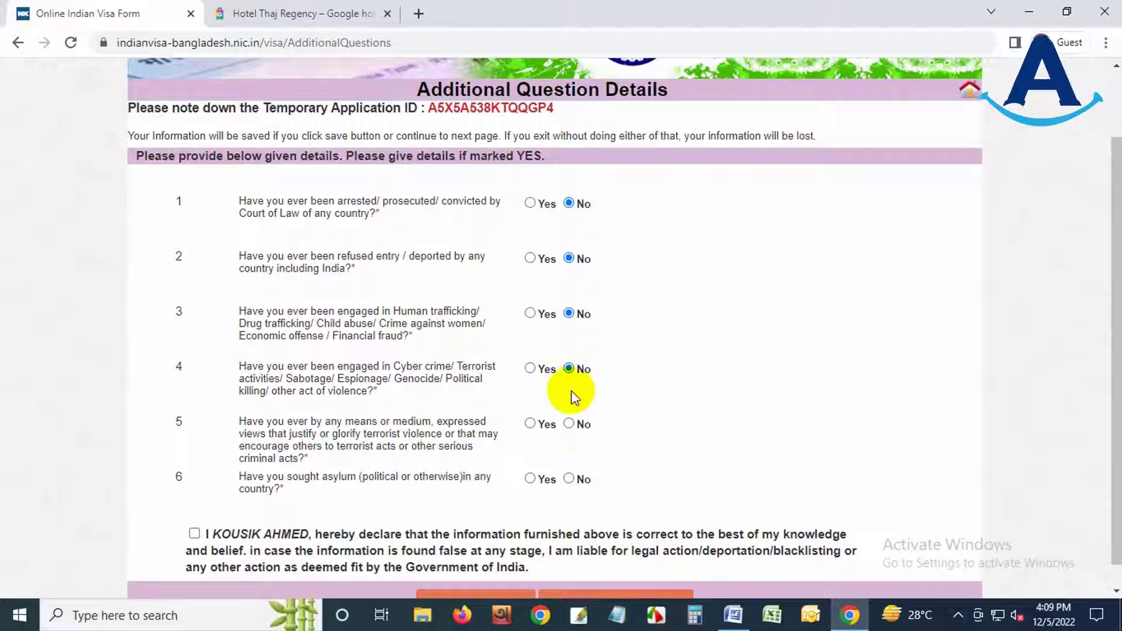
pyautogui.click(570, 425)
pyautogui.scroll(-1, 686, 407)
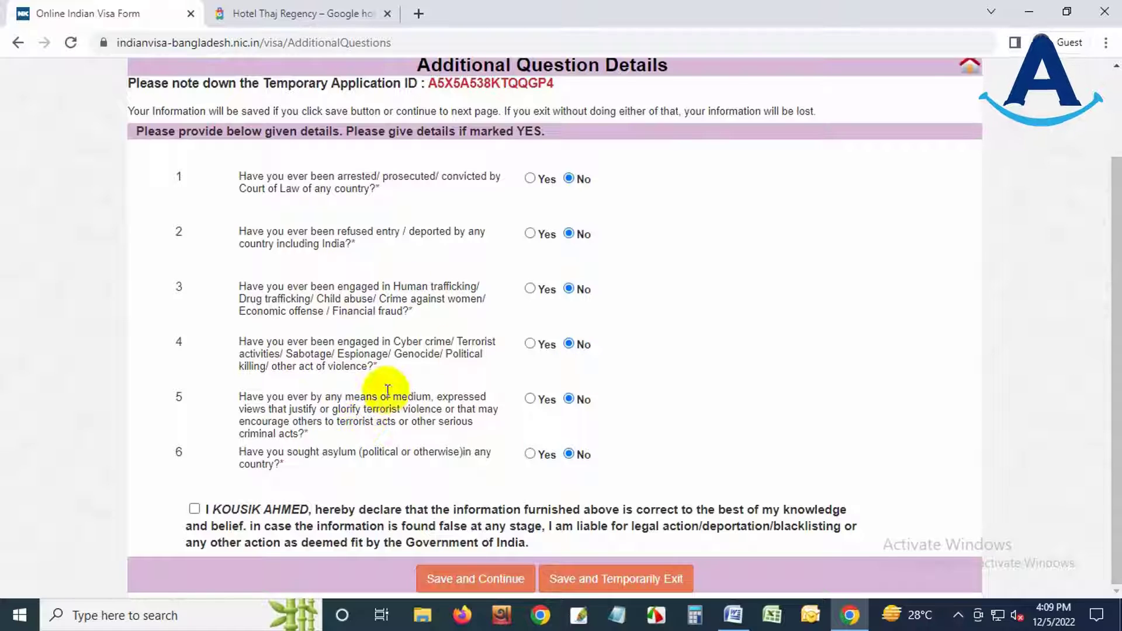
pyautogui.click(193, 508)
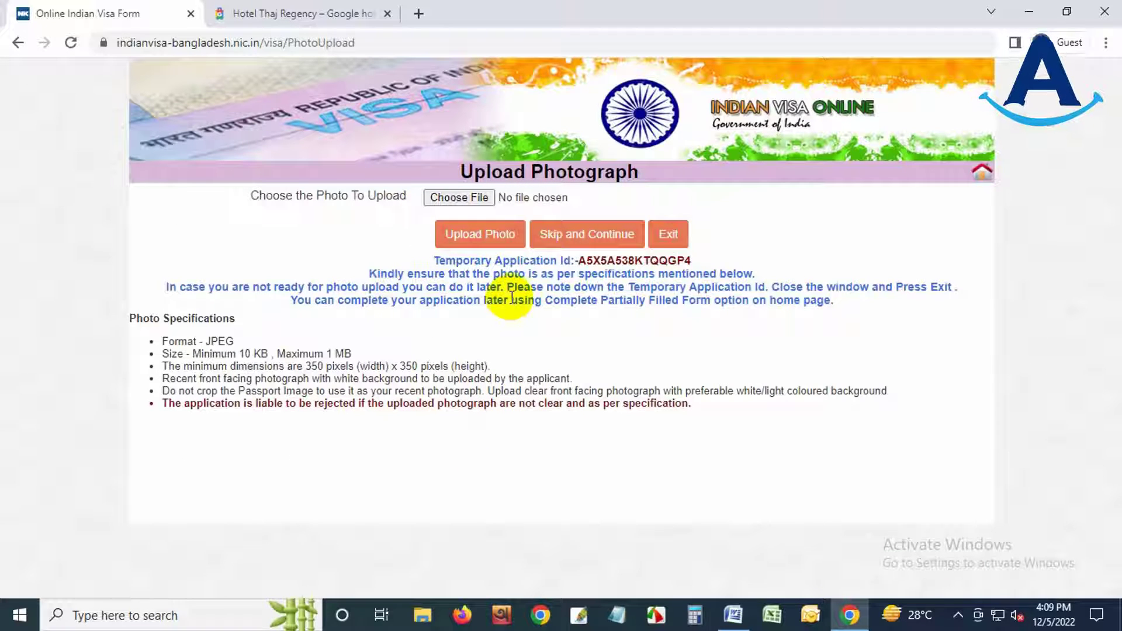
# - Check the JPEG format and 1 MB size limits, then choose the applicant's photo file
pyautogui.doubleClick(218, 341)
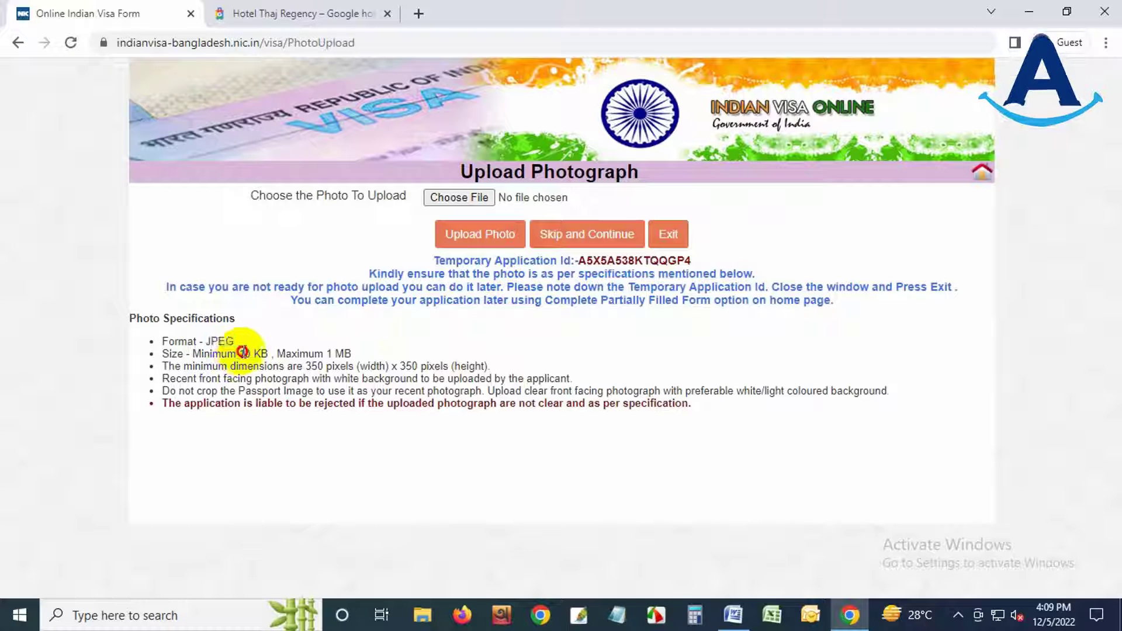
pyautogui.moveTo(328, 349); pyautogui.dragTo(419, 366)
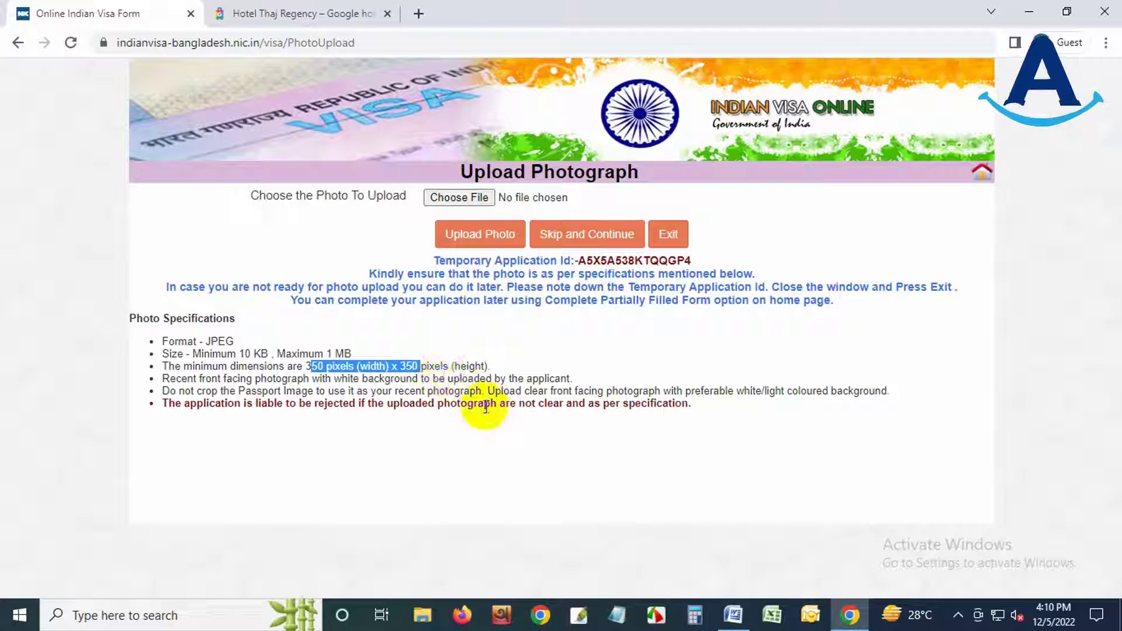
pyautogui.click(465, 199)
pyautogui.click(643, 400)
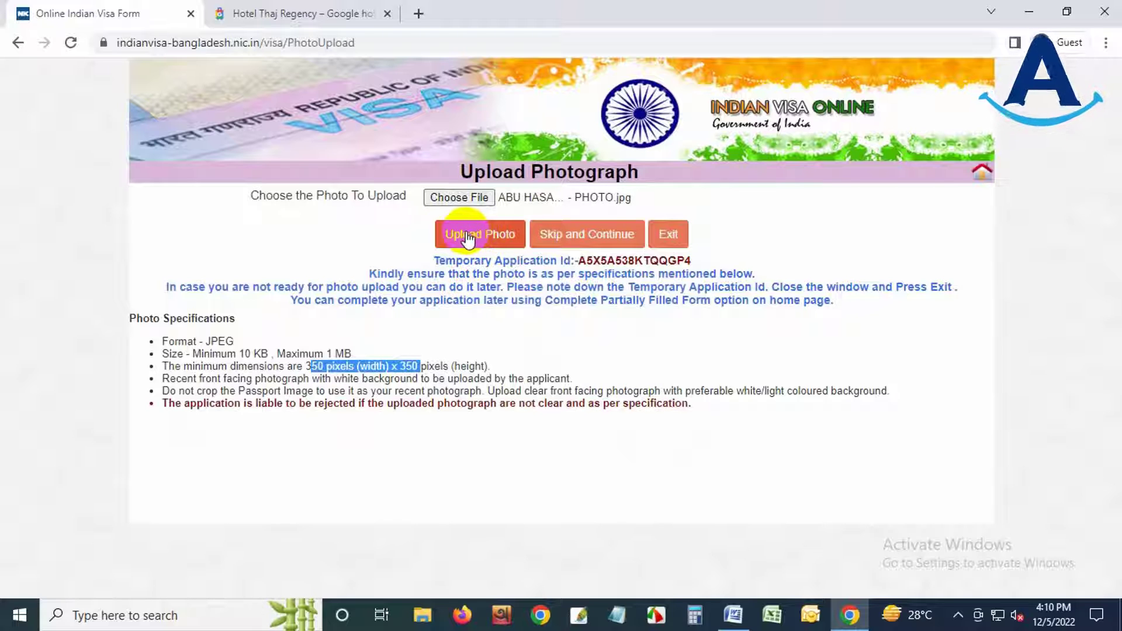
# - Widen the crop box to the full photo, crop and save it, then continue
pyautogui.scroll(-2, 574, 446)
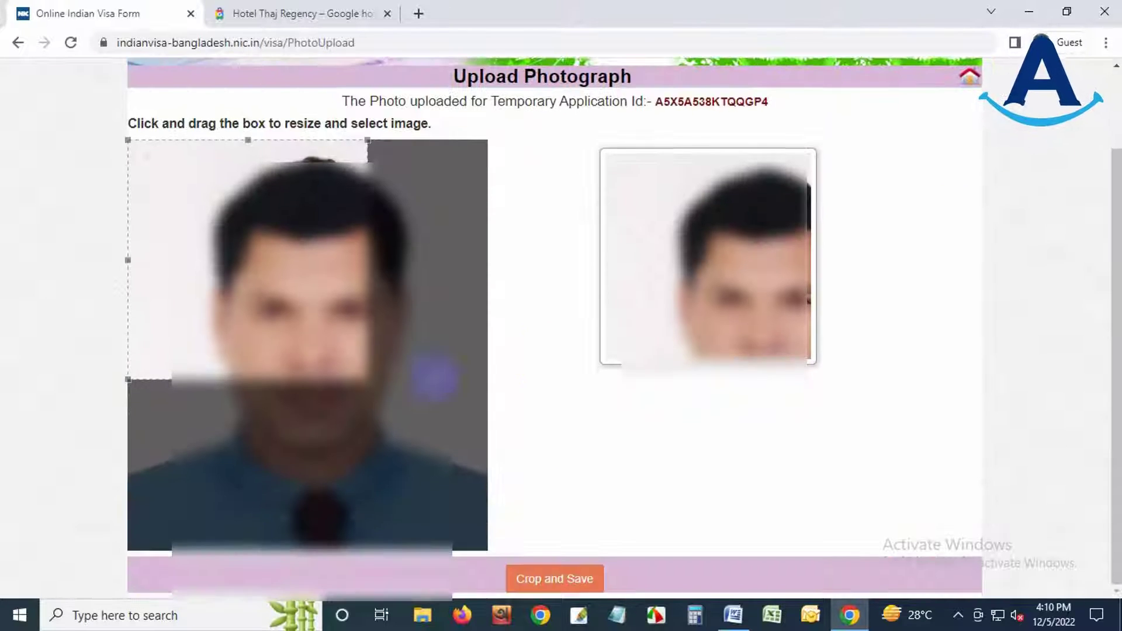
pyautogui.moveTo(367, 381); pyautogui.dragTo(509, 526)
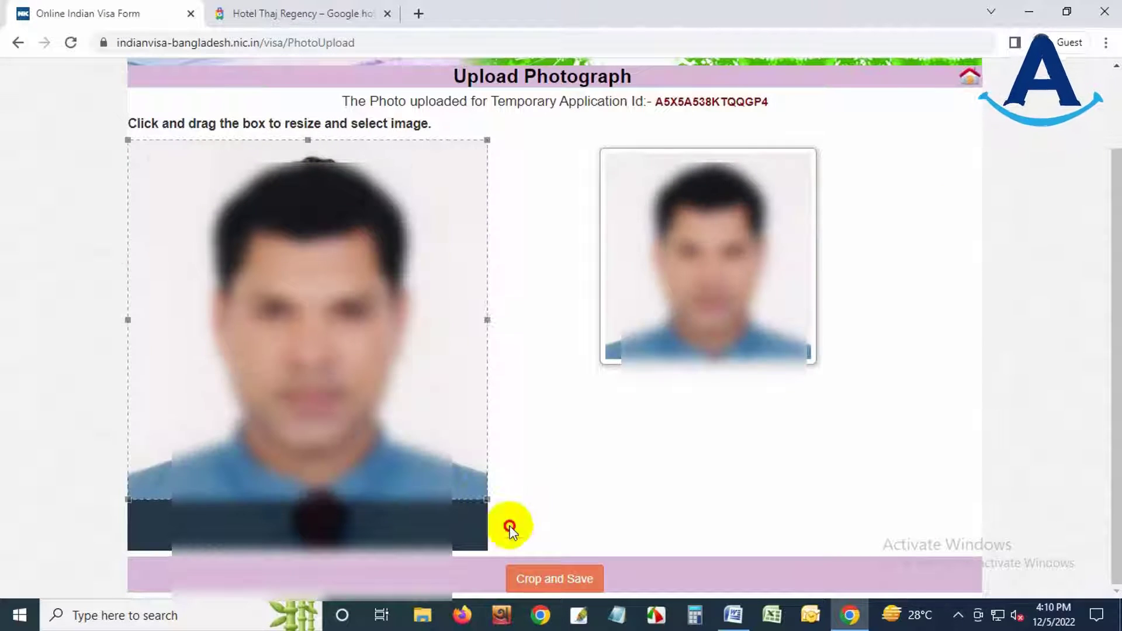
pyautogui.click(552, 578)
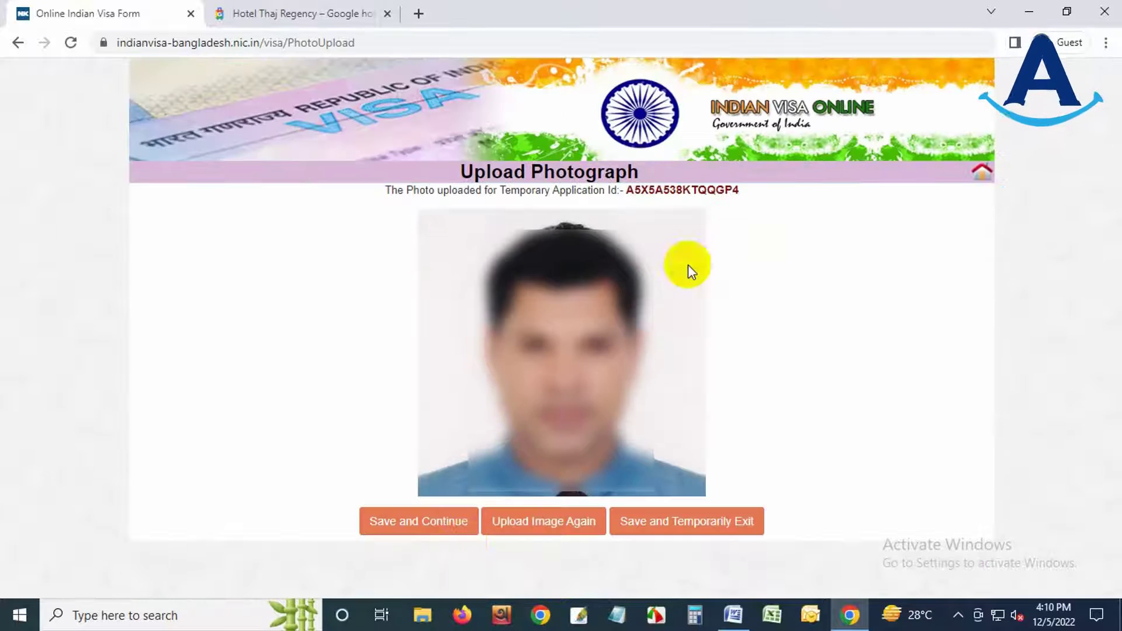
pyautogui.click(533, 526)
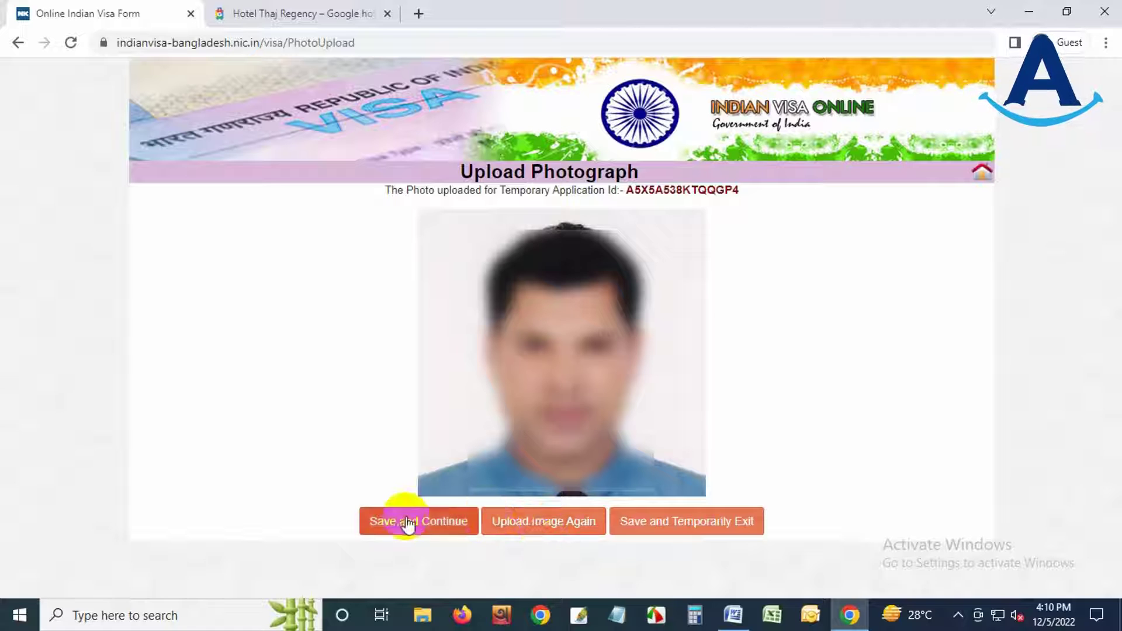
pyautogui.click(444, 526)
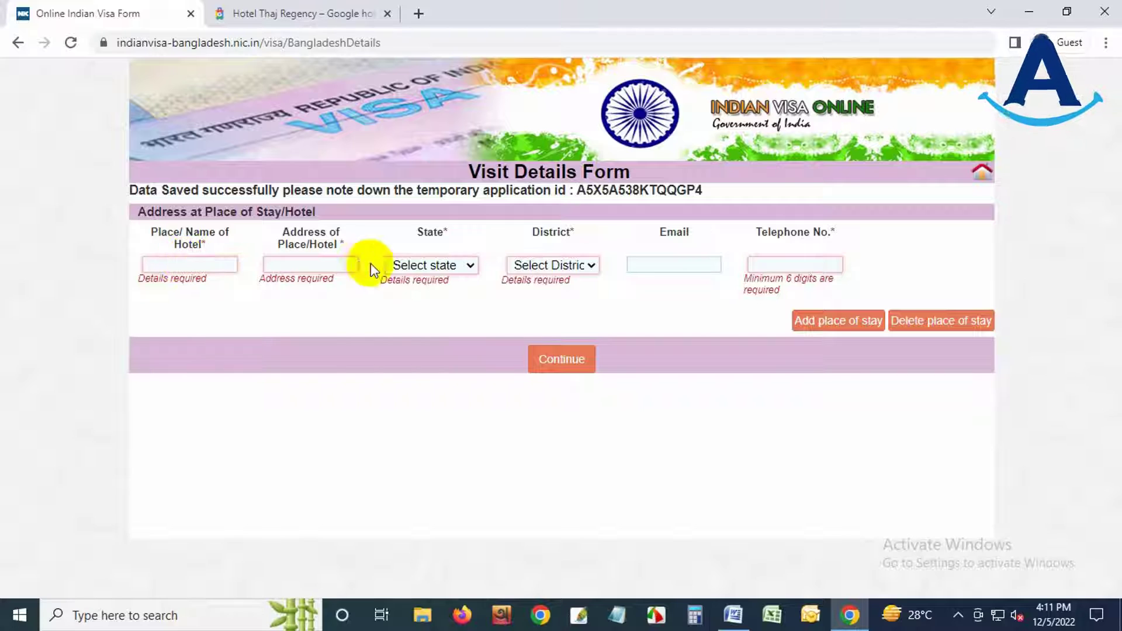
# - Paste 'Hotel Thaj Regency' and its street address into the place-of-stay fields
pyautogui.click(252, 10)
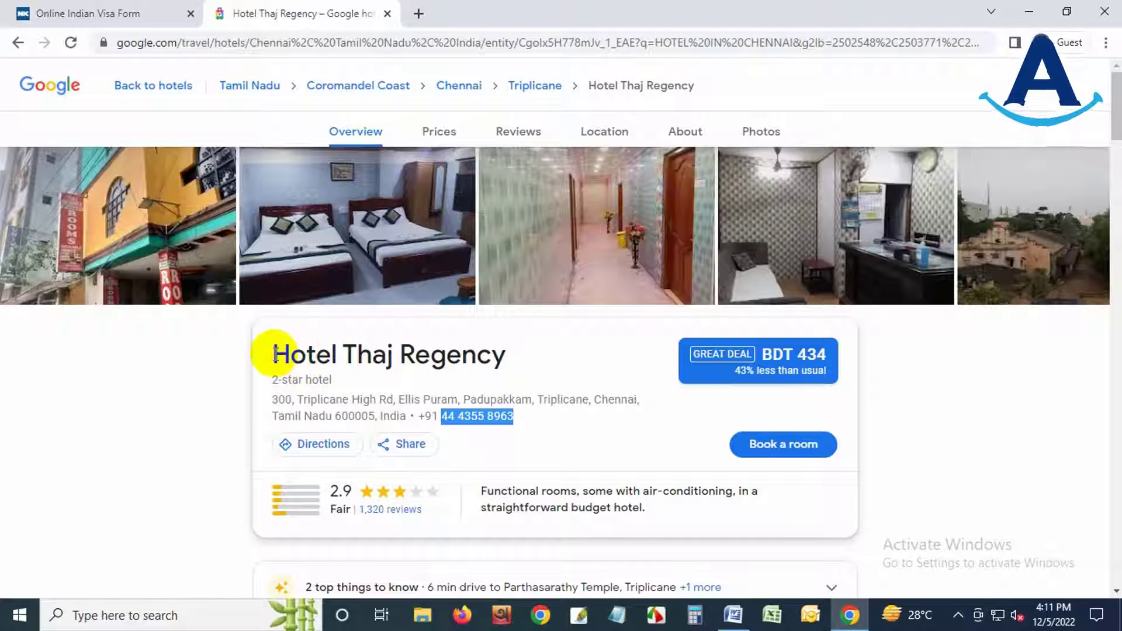
pyautogui.moveTo(274, 354); pyautogui.dragTo(521, 358)
pyautogui.hotkey('ctrl', 'c')
pyautogui.click(120, 13)
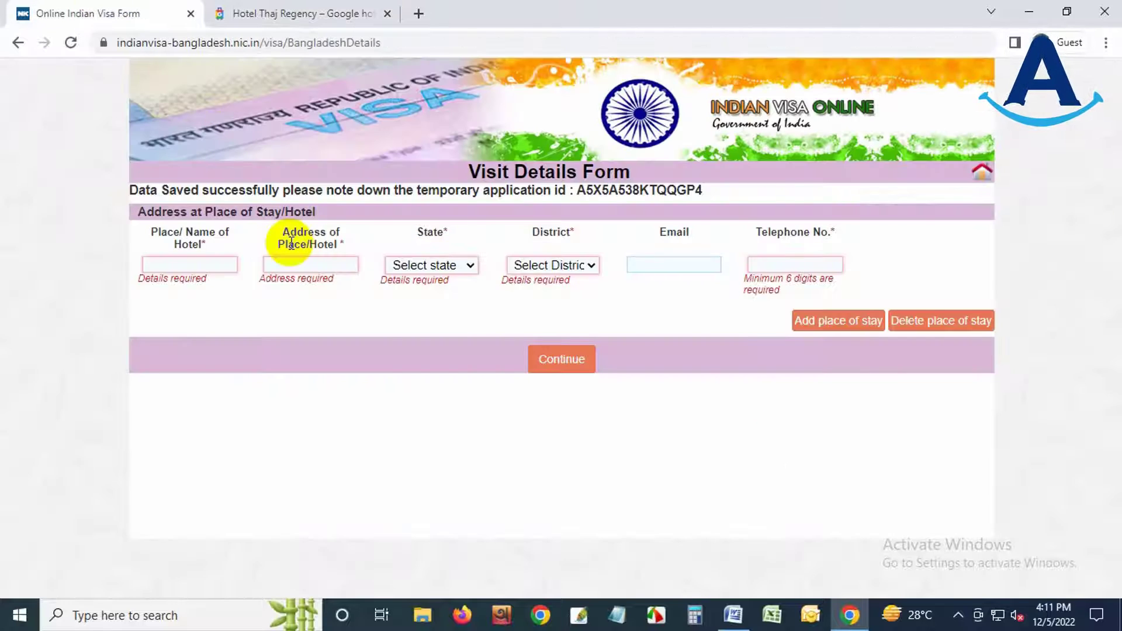
pyautogui.hotkey('ctrl', 'v')
pyautogui.hotkey('ctrl', 'Tab')
pyautogui.moveTo(273, 394); pyautogui.dragTo(421, 393)
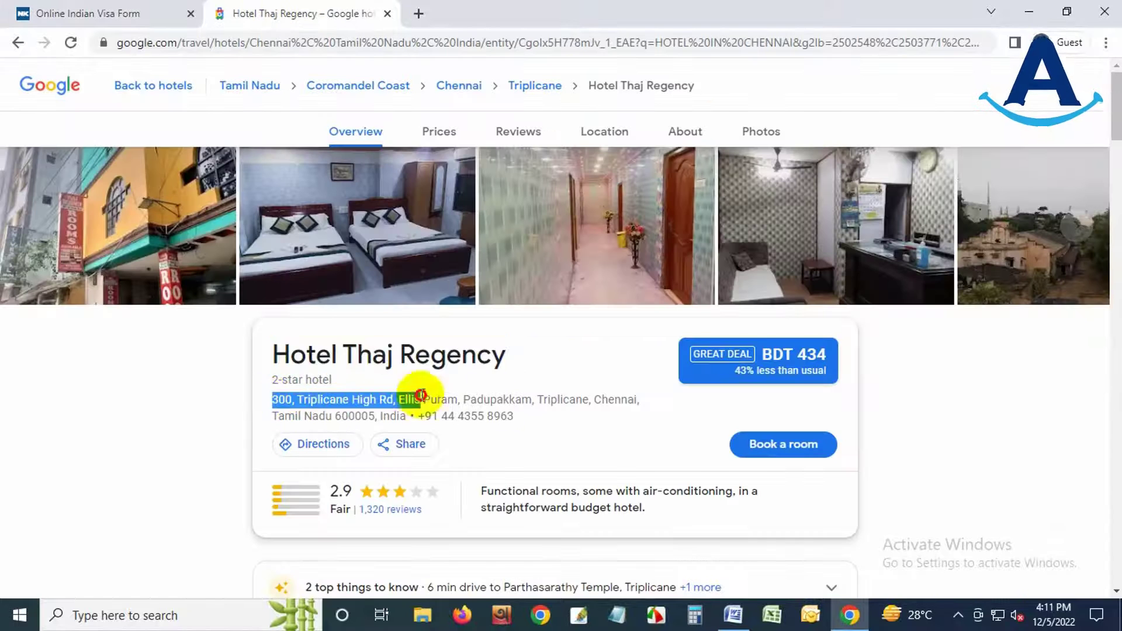
pyautogui.hotkey('ctrl', 'c')
pyautogui.hotkey('ctrl', 'shift', 'Tab')
pyautogui.click(313, 270)
pyautogui.hotkey('ctrl', 'v')
pyautogui.click(422, 265)
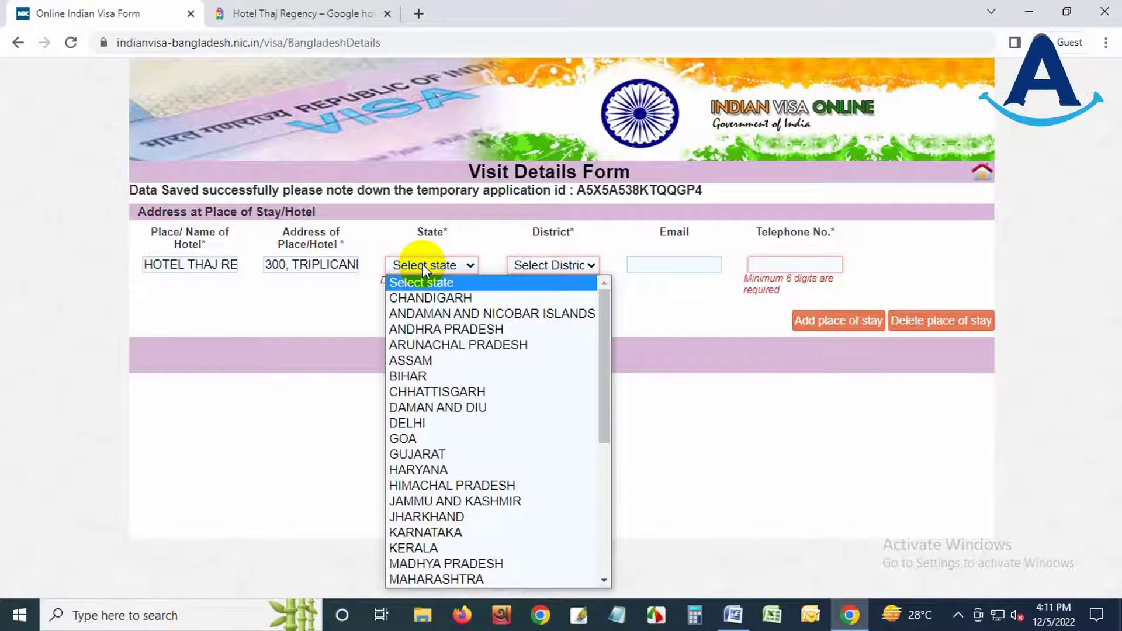
# - Set the place-of-stay state to TAMIL NADU and district to CHENNAI
pyautogui.press('t')
pyautogui.click(458, 575)
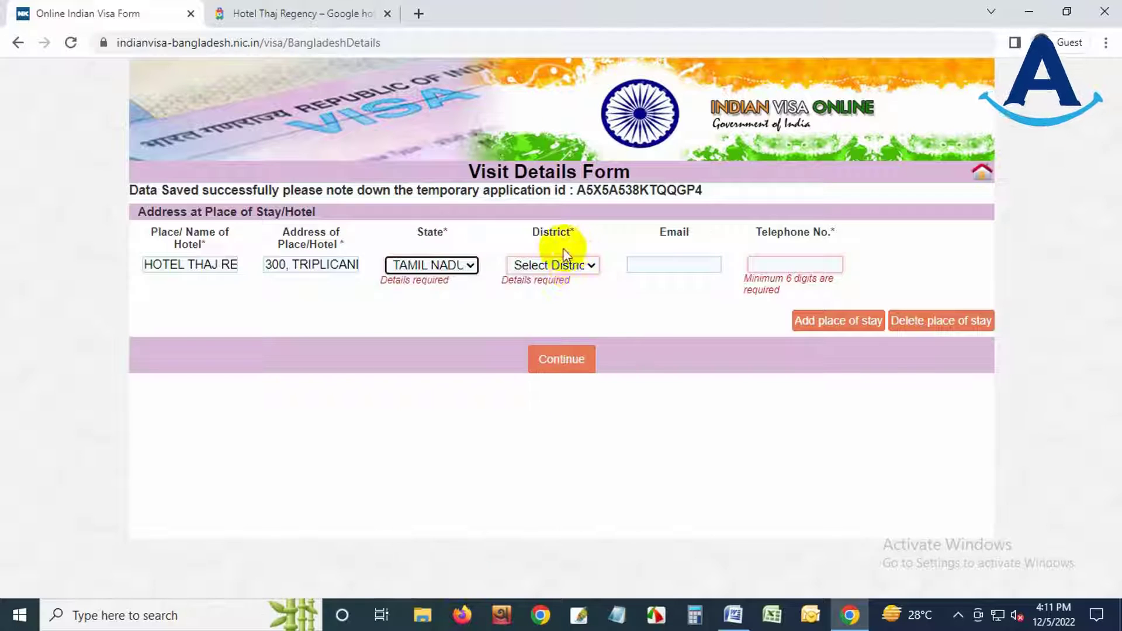
pyautogui.click(565, 257)
pyautogui.press('c')
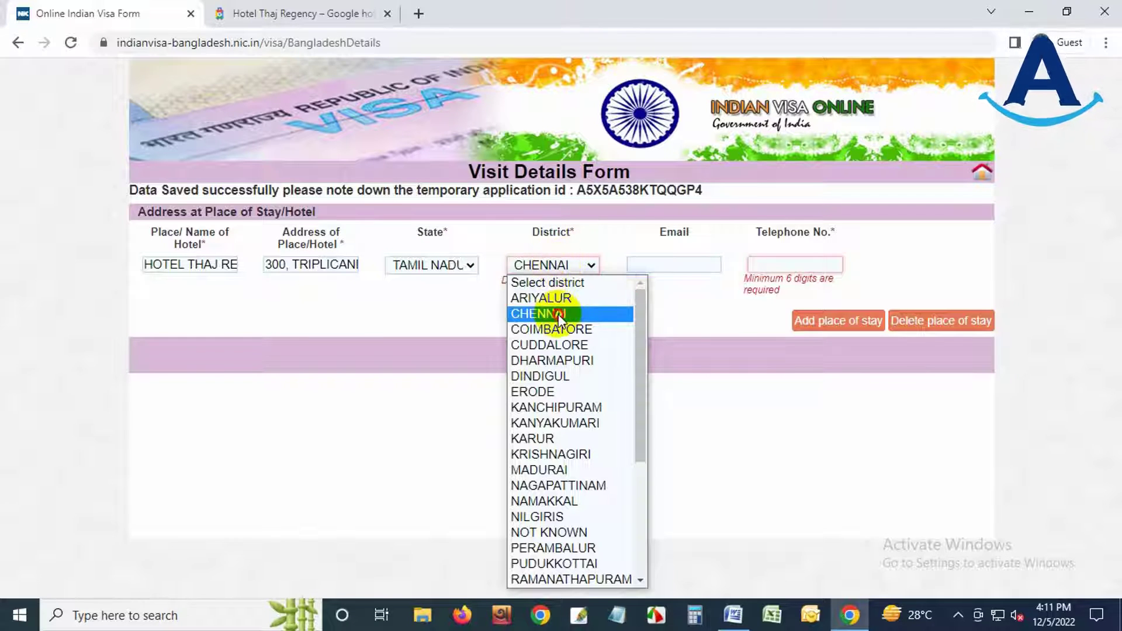
pyautogui.click(560, 316)
# - Copy the hotel's phone number into the telephone number field
pyautogui.click(273, 13)
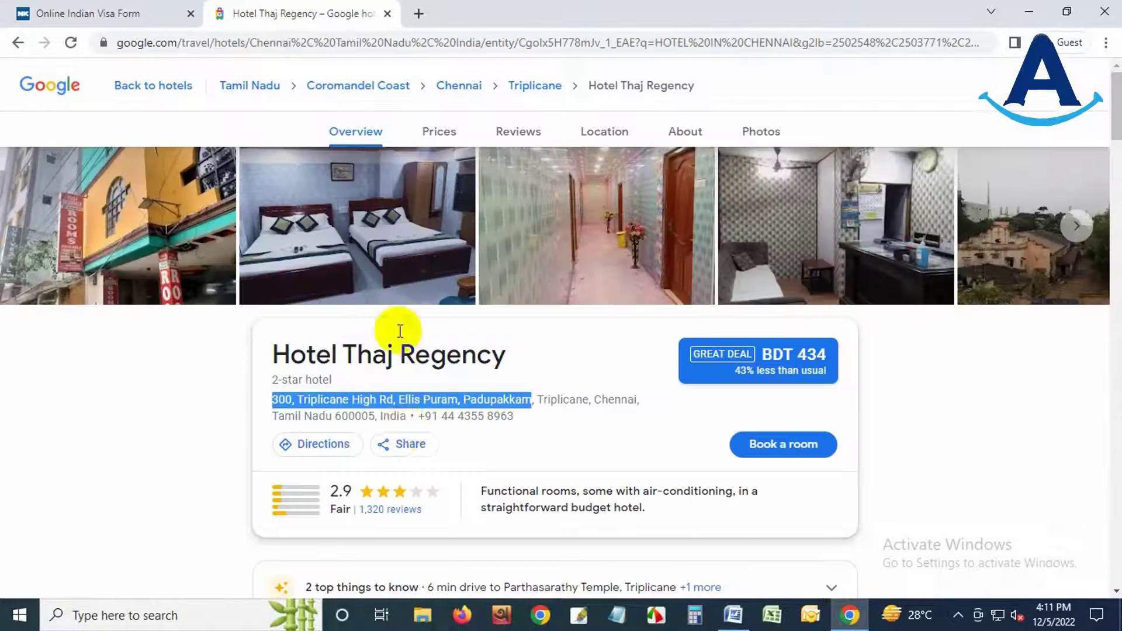
pyautogui.moveTo(444, 416); pyautogui.dragTo(530, 415)
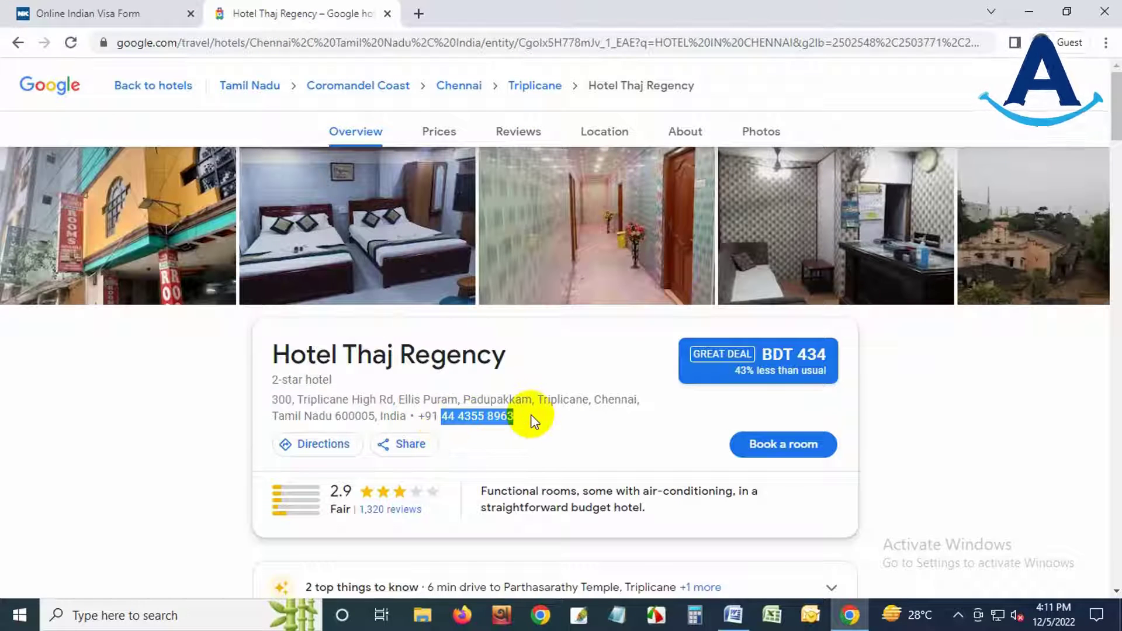
pyautogui.click(99, 13)
pyautogui.click(778, 267)
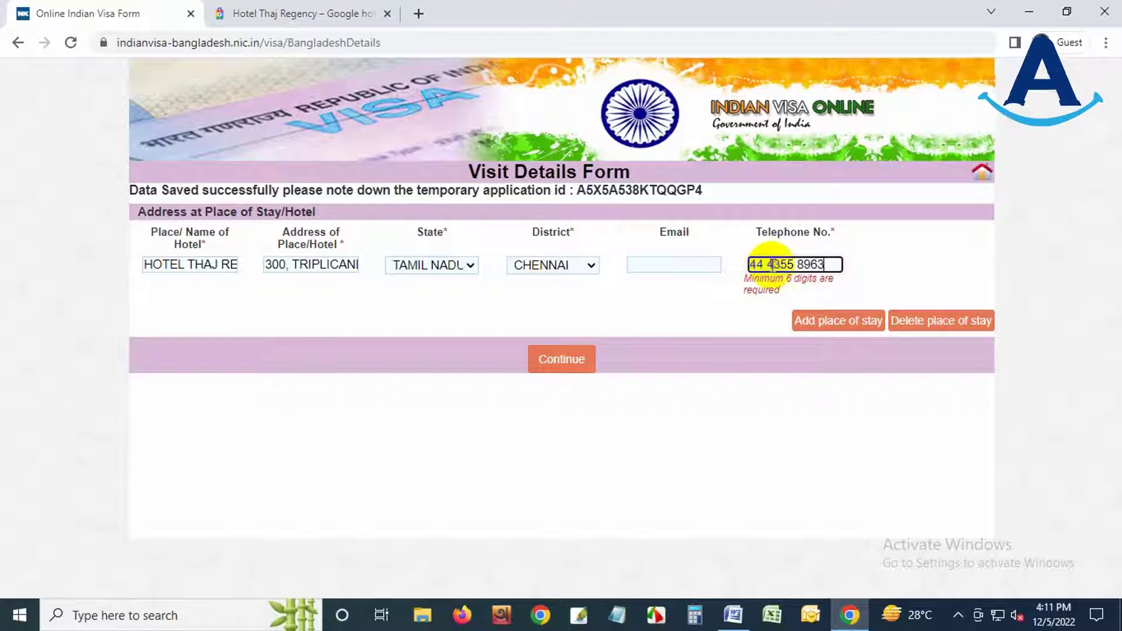
pyautogui.click(745, 384)
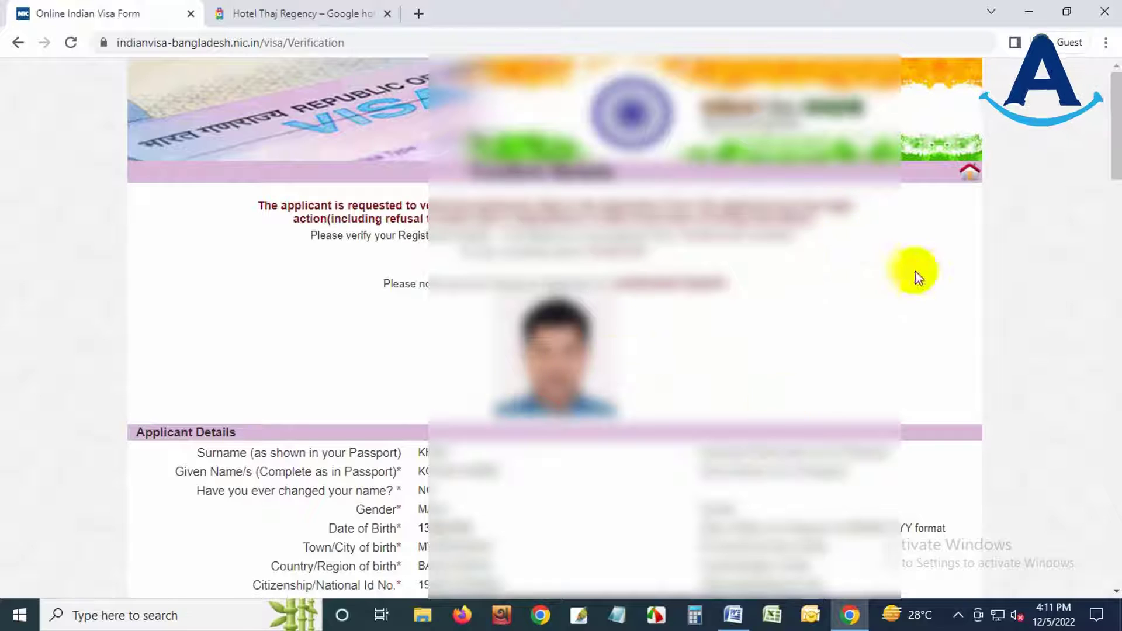
# - Scroll down the verification page to review the application before confirming
pyautogui.moveTo(1116, 158); pyautogui.dragTo(1069, 574)
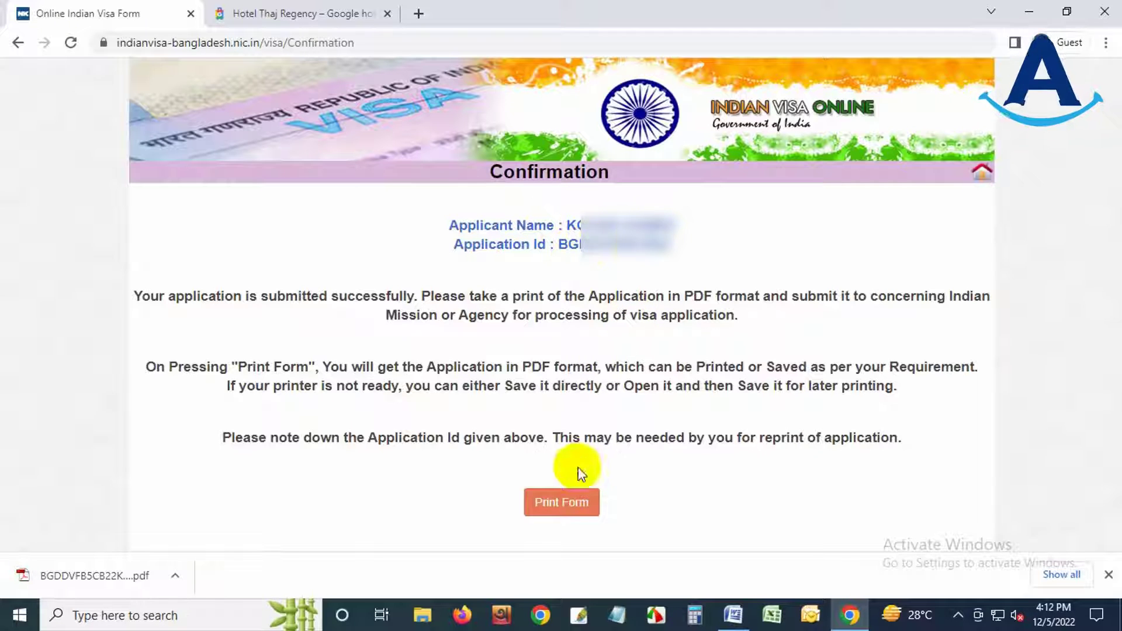
# - Download the application PDF, open it, scroll through both pages, and open a new tab
pyautogui.click(561, 506)
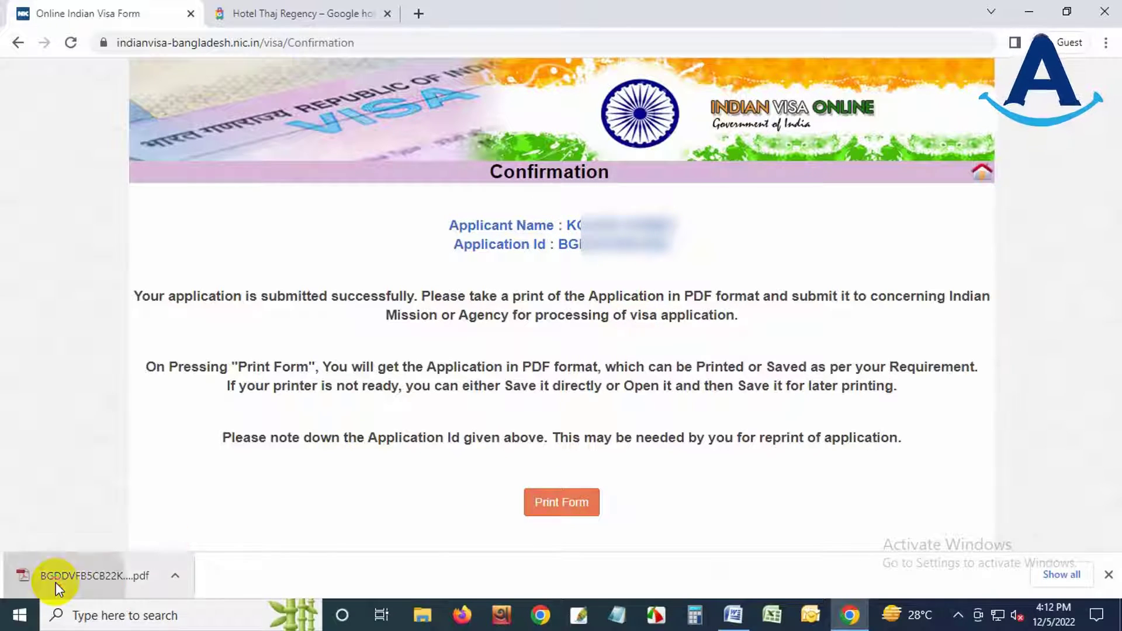
pyautogui.click(55, 582)
pyautogui.moveTo(1116, 174)
pyautogui.mouseDown()
pyautogui.moveTo(1116, 538)
pyautogui.moveTo(1116, 175)
pyautogui.mouseUp()
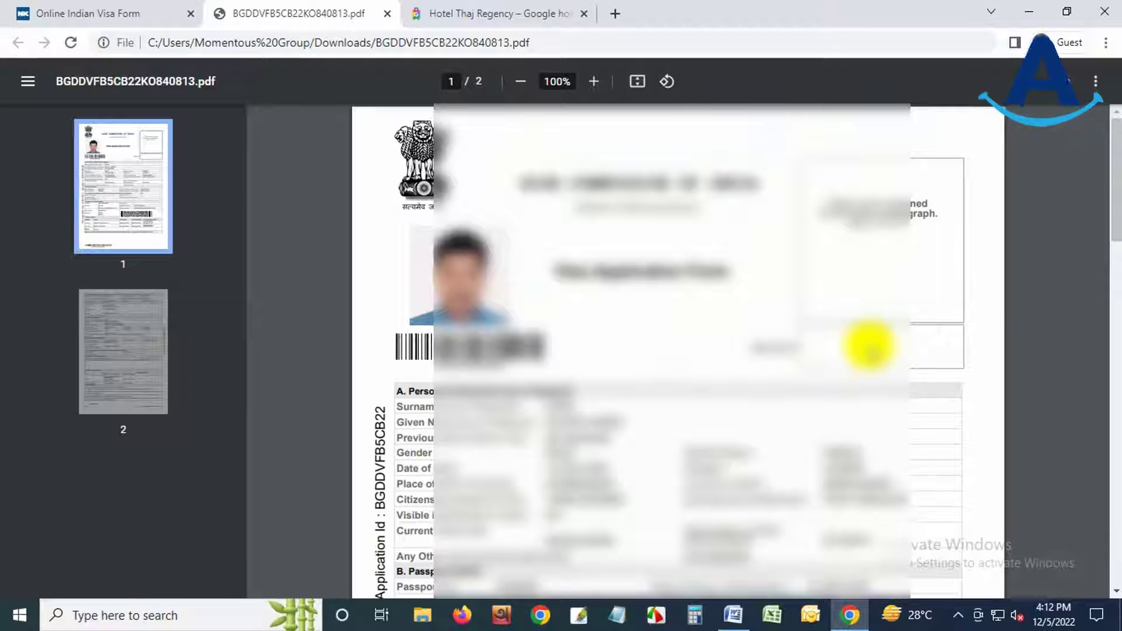
pyautogui.moveTo(1116, 213); pyautogui.dragTo(1115, 624)
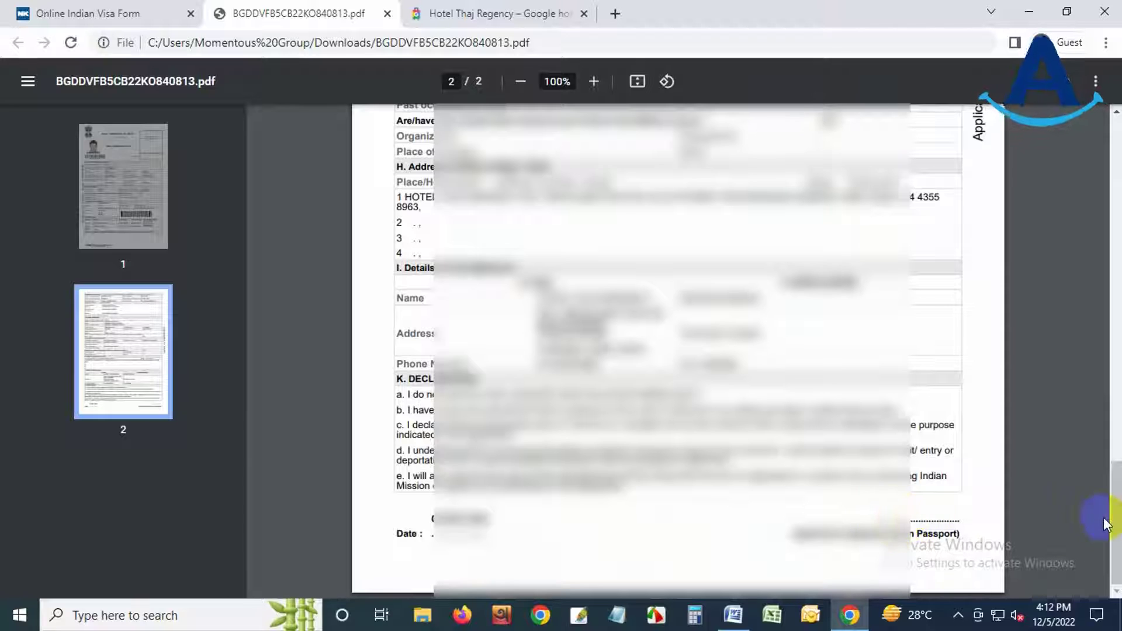
pyautogui.moveTo(1107, 524); pyautogui.dragTo(1103, 152)
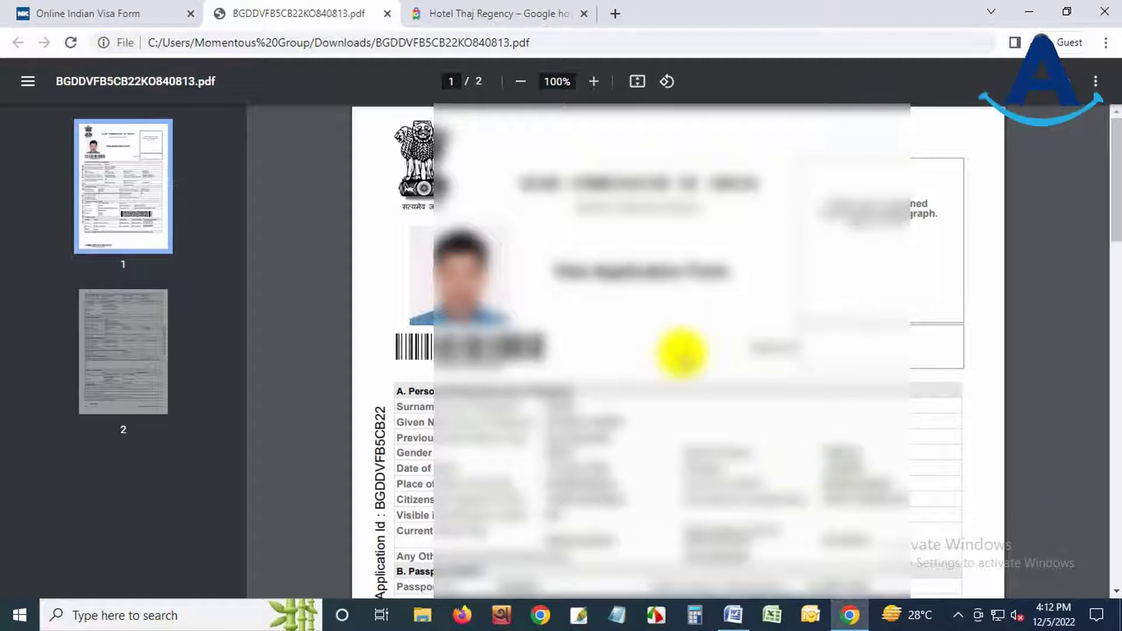
pyautogui.click(615, 13)
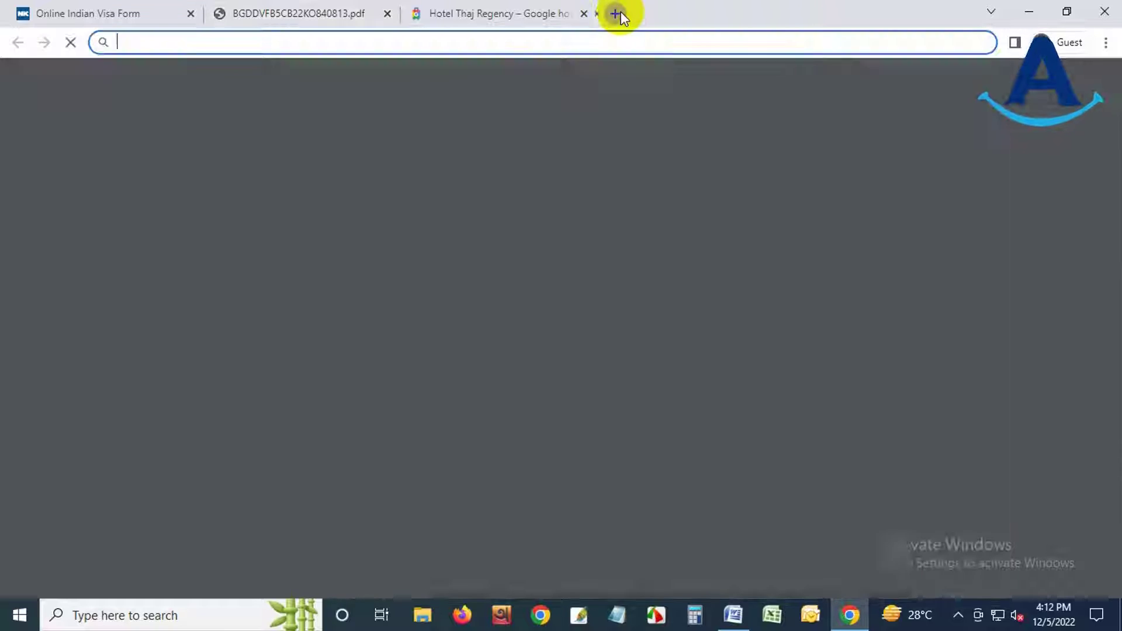
# - Go to IVACBD.COM in the new tab
pyautogui.write('IVA')
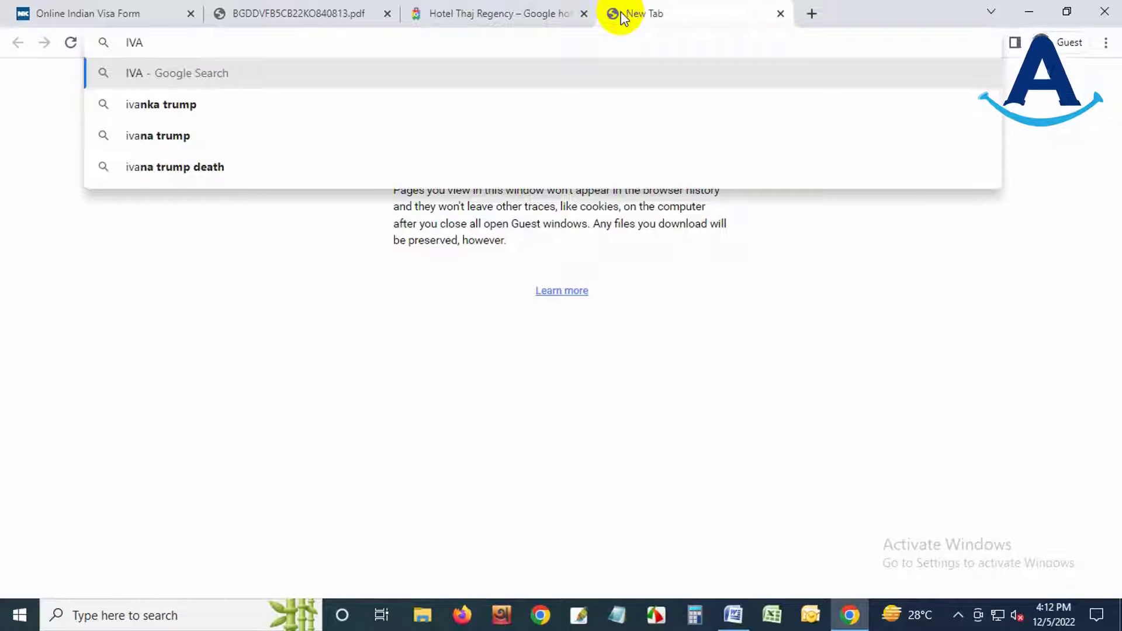
pyautogui.write('CBD')
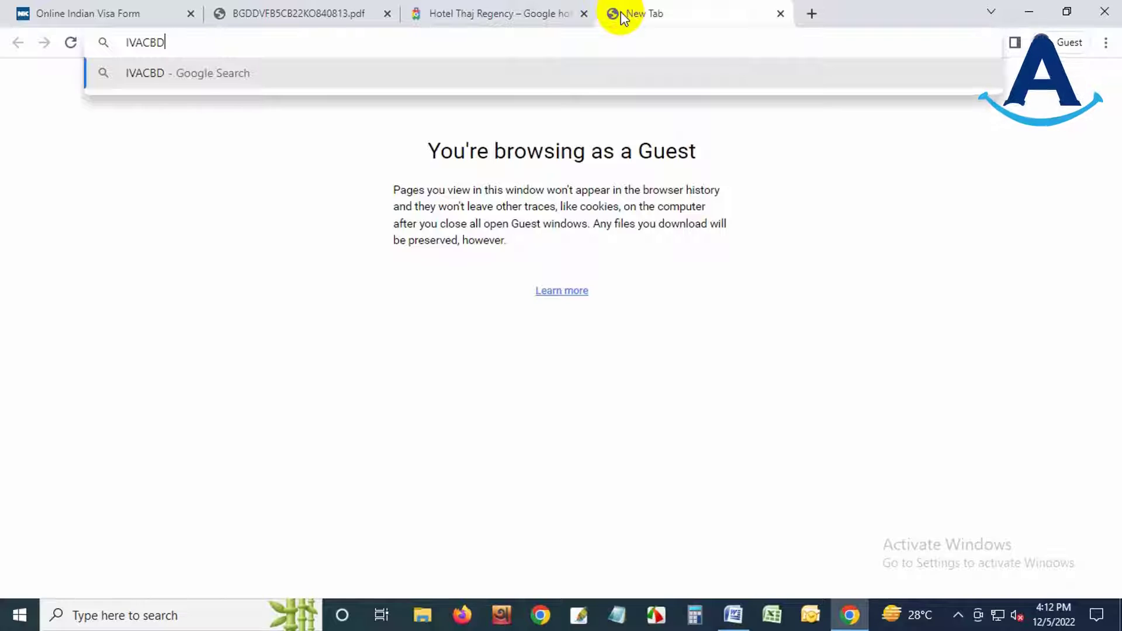
pyautogui.write('.COM')
pyautogui.press('Return')
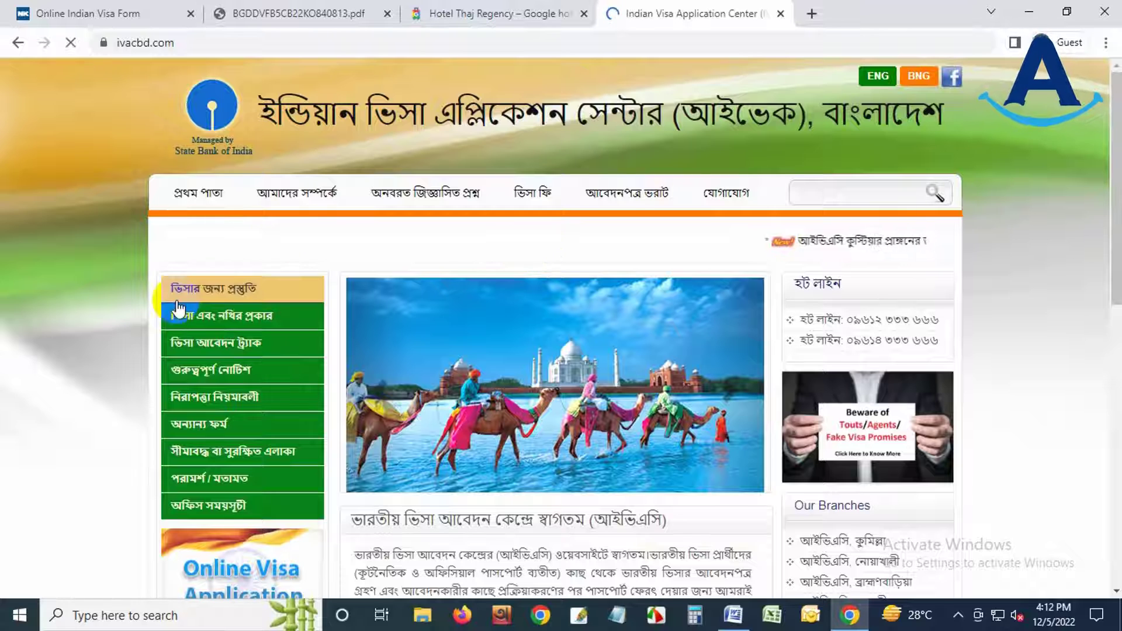
# - Open 'ভিসা এবং নথির প্রকার' and scroll down to the medical visa document list
pyautogui.click(232, 323)
pyautogui.scroll(-15, 555, 371)
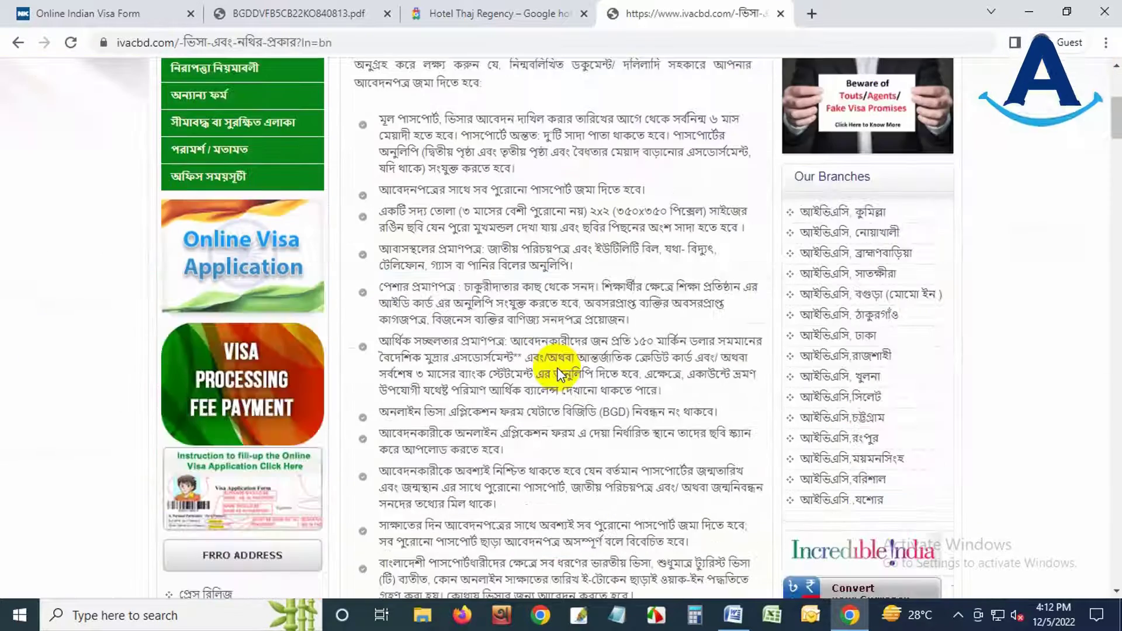
pyautogui.scroll(-7, 558, 374)
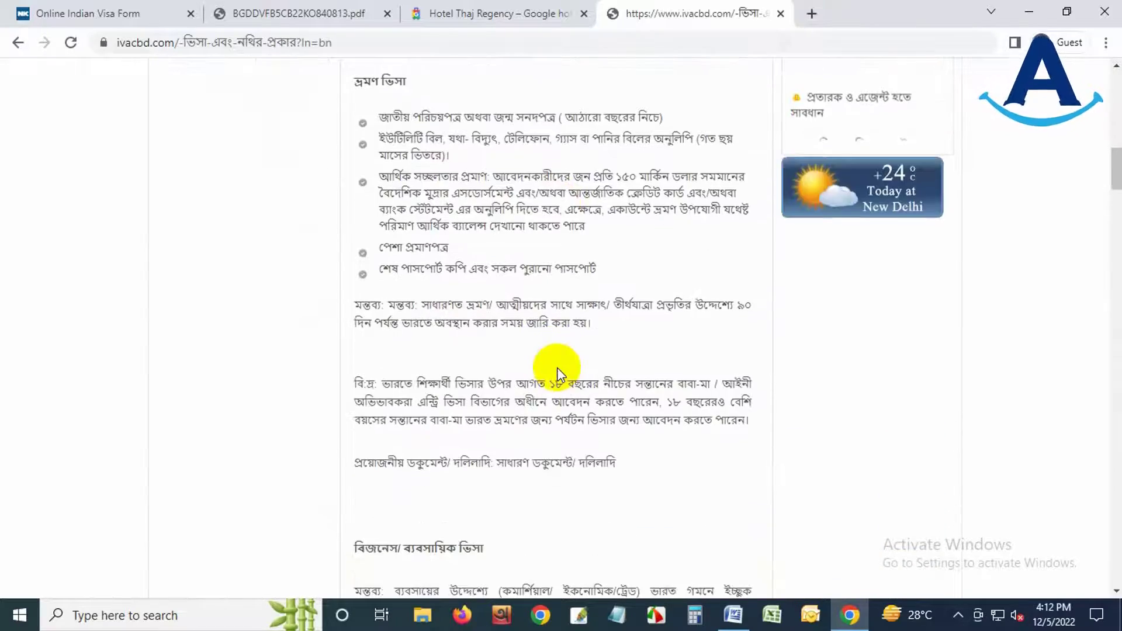
pyautogui.scroll(-8, 558, 374)
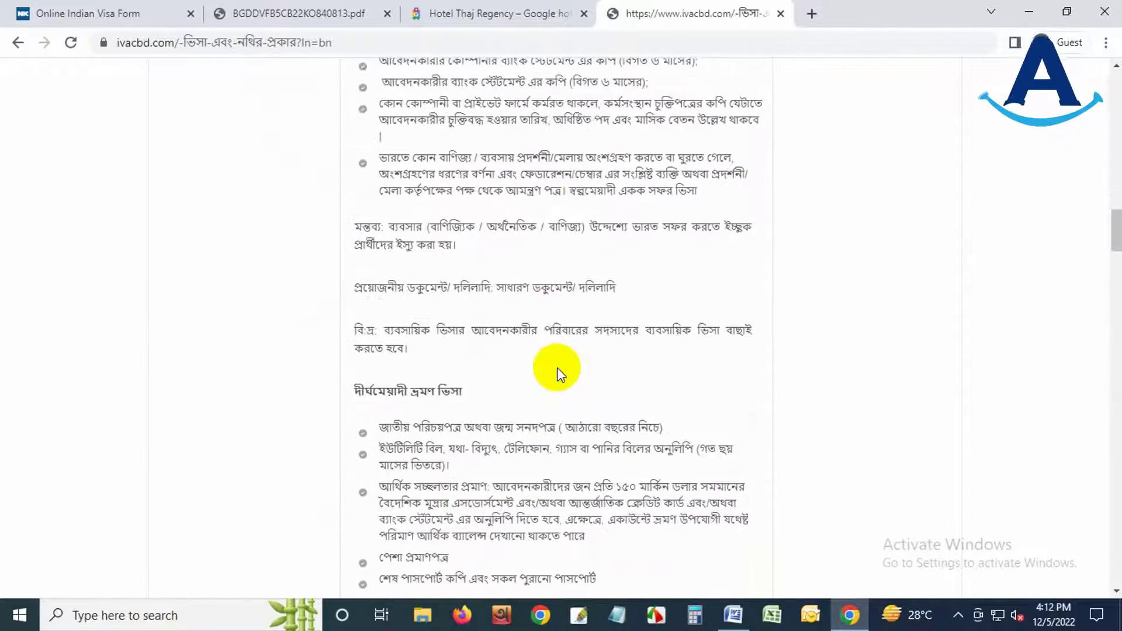
pyautogui.scroll(-14, 536, 284)
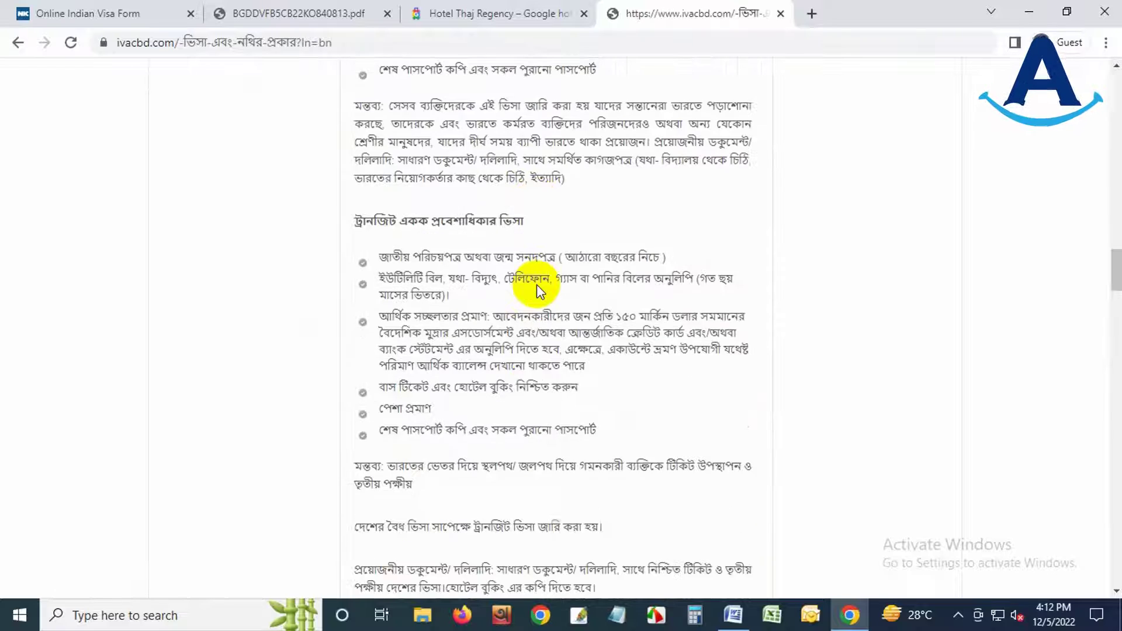
pyautogui.scroll(-9, 538, 285)
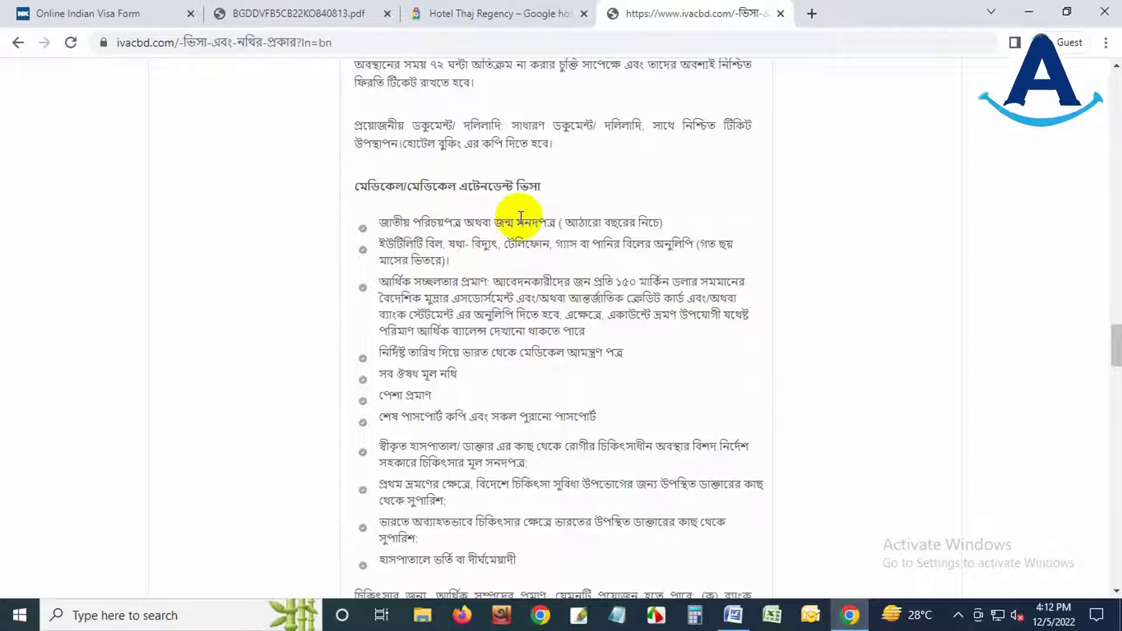
pyautogui.moveTo(496, 224); pyautogui.dragTo(571, 221)
pyautogui.click(572, 222)
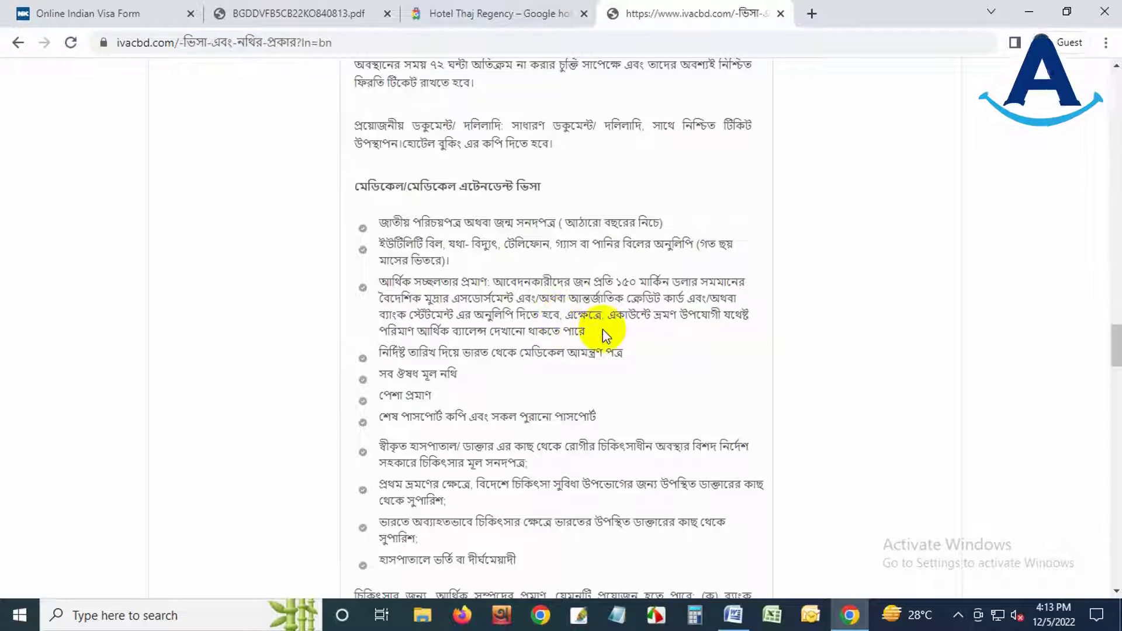
pyautogui.moveTo(601, 333); pyautogui.dragTo(565, 321)
pyautogui.doubleClick(623, 282)
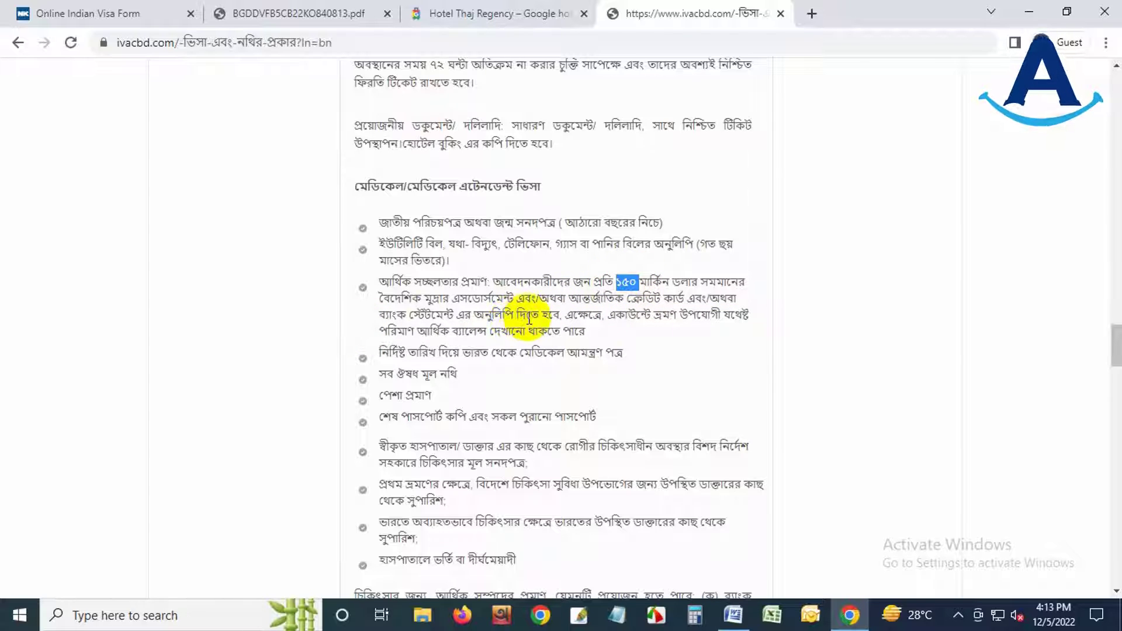
pyautogui.scroll(-1, 538, 321)
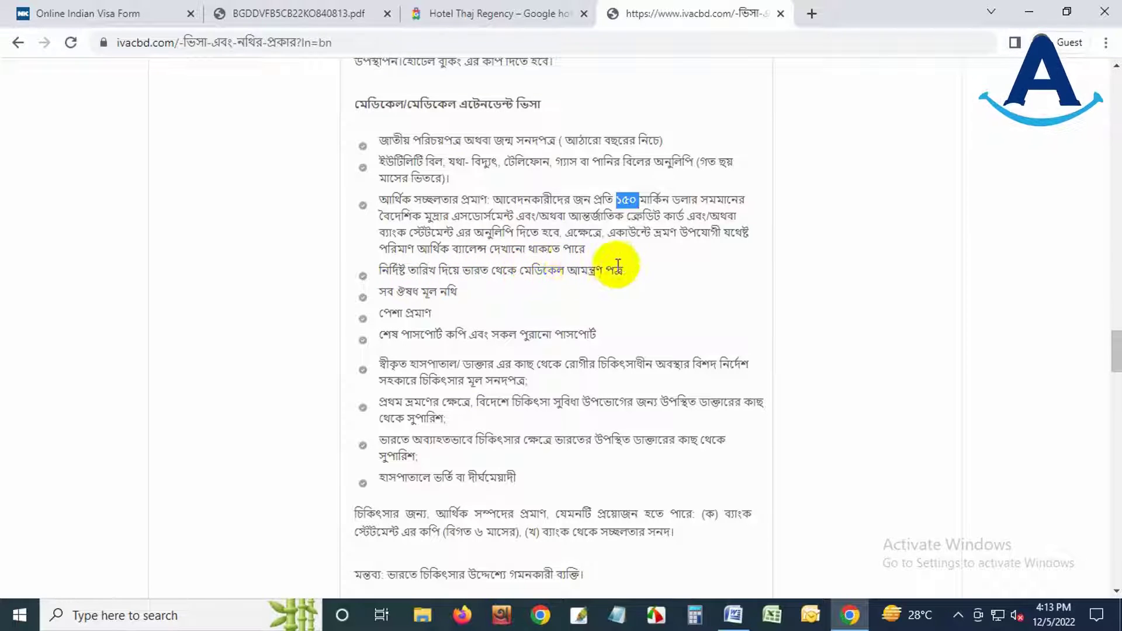
pyautogui.moveTo(623, 270); pyautogui.dragTo(390, 271)
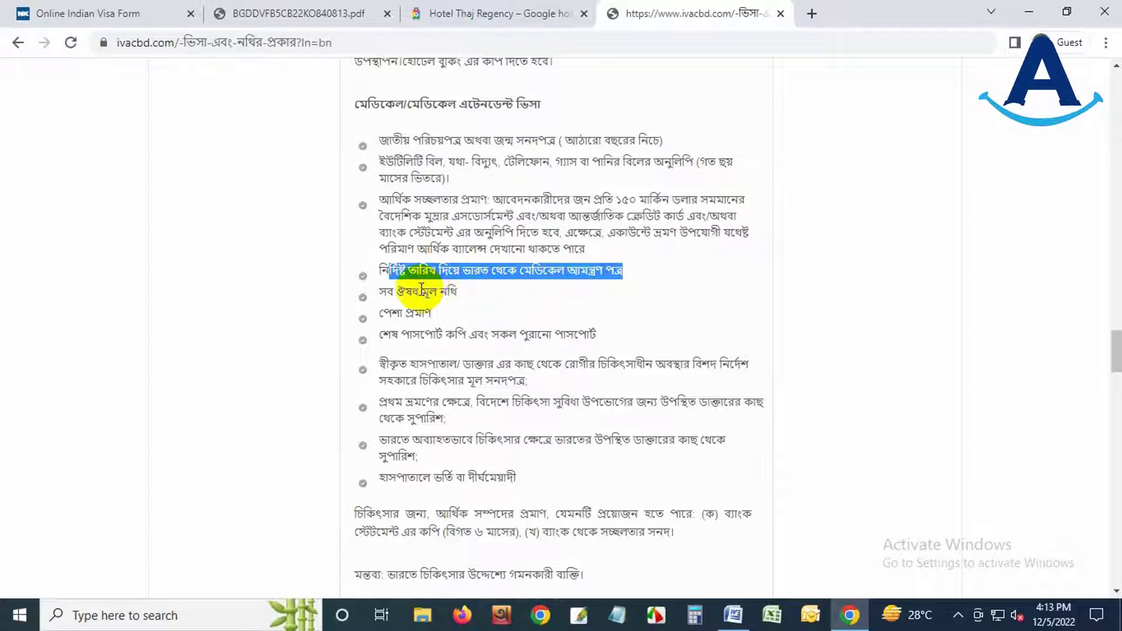
pyautogui.moveTo(422, 290); pyautogui.dragTo(455, 290)
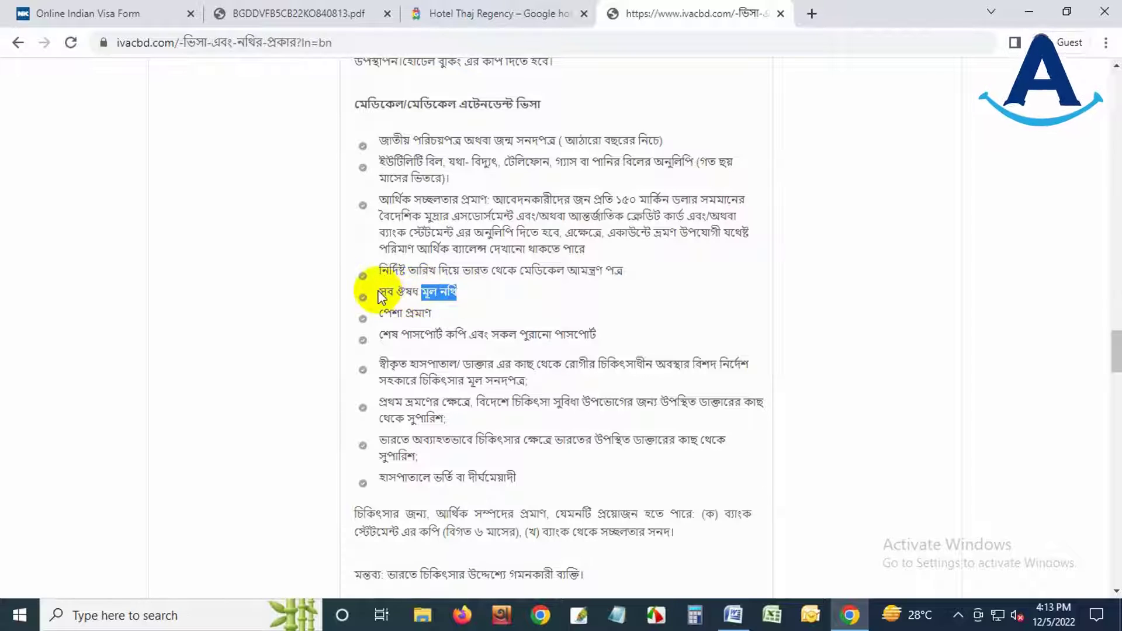
pyautogui.moveTo(381, 290); pyautogui.dragTo(461, 295)
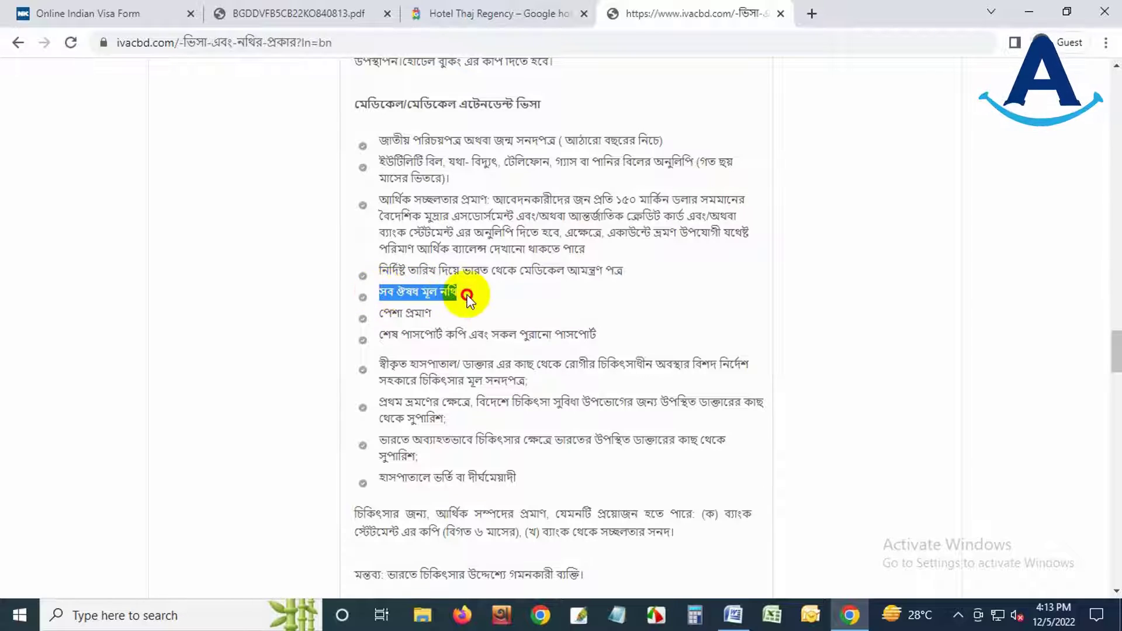
pyautogui.click(428, 290)
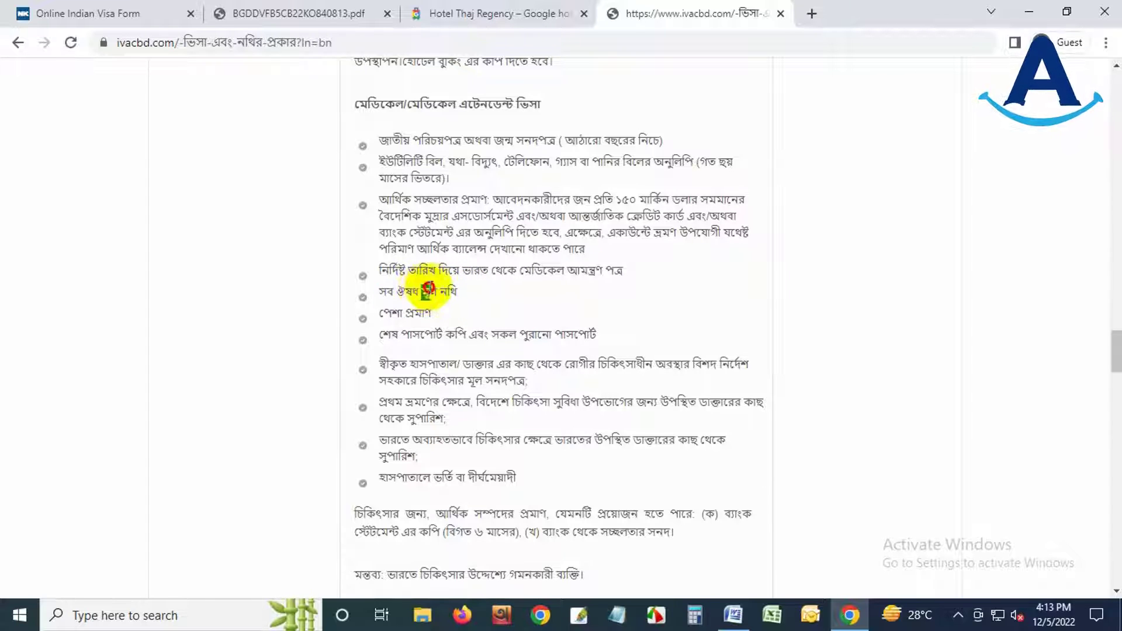
pyautogui.moveTo(428, 289); pyautogui.dragTo(437, 287)
pyautogui.moveTo(381, 314); pyautogui.dragTo(447, 313)
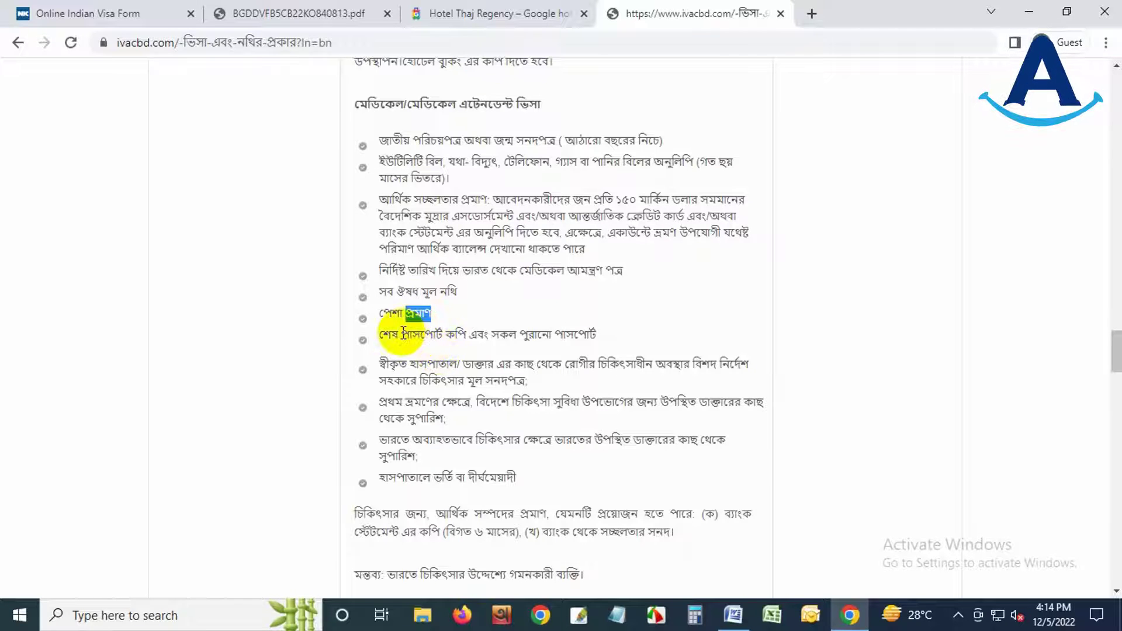
pyautogui.moveTo(401, 335); pyautogui.dragTo(596, 334)
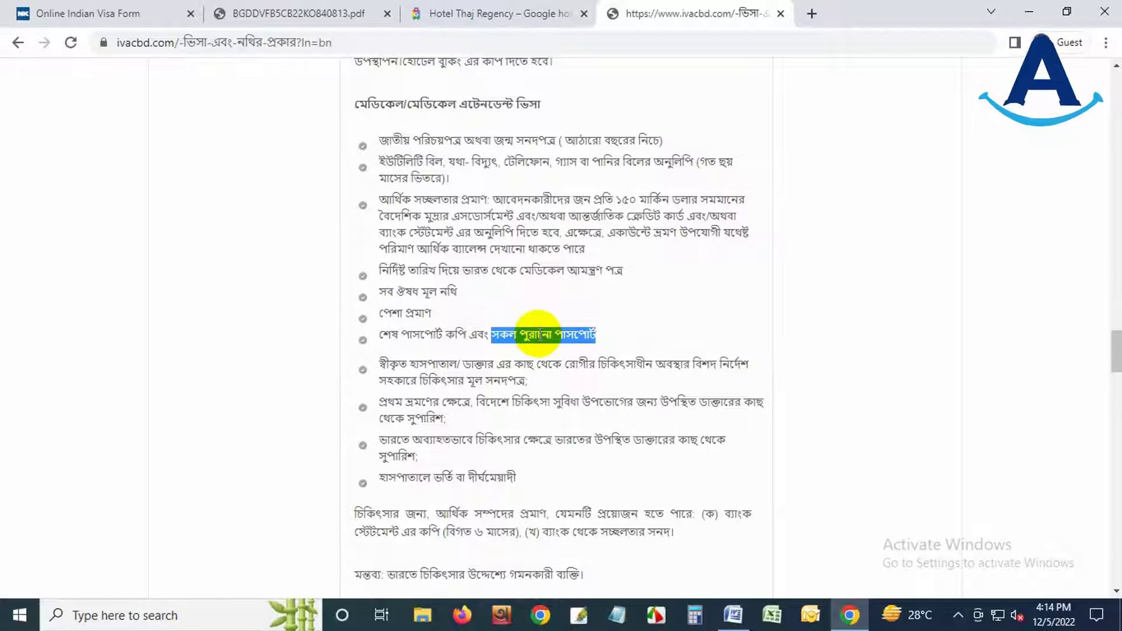
pyautogui.moveTo(381, 363); pyautogui.dragTo(530, 381)
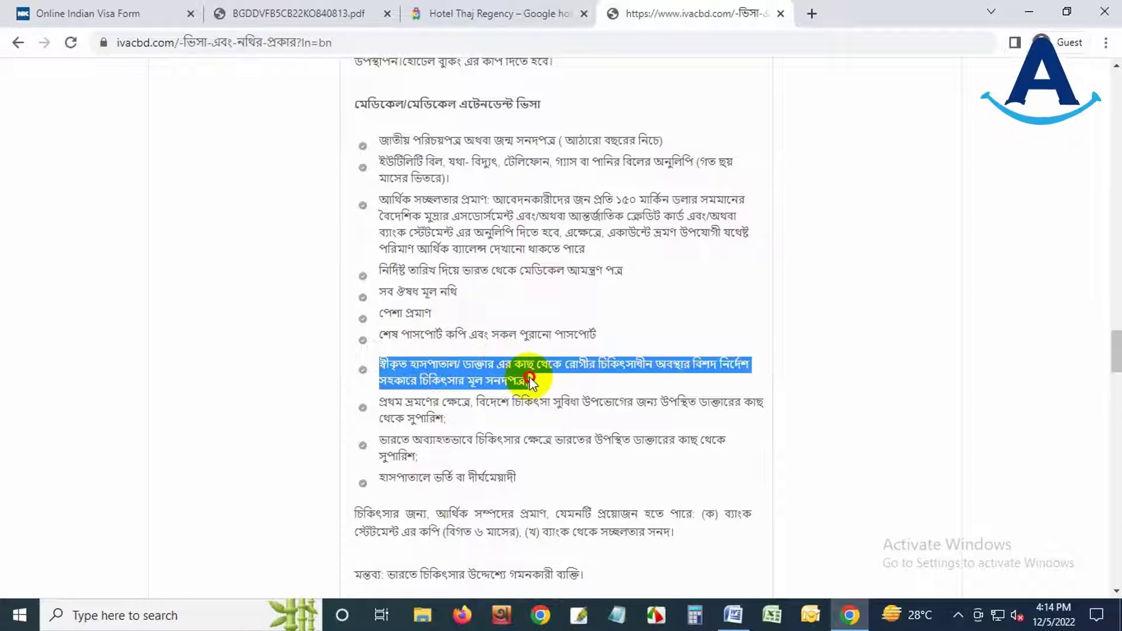
pyautogui.click(498, 368)
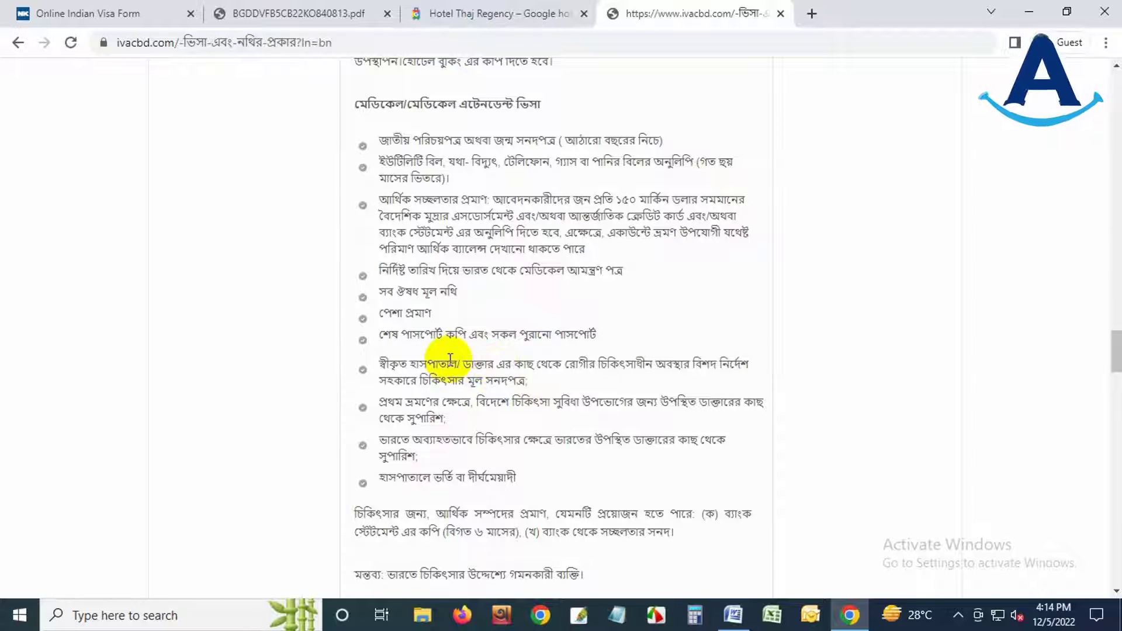
pyautogui.moveTo(450, 363); pyautogui.dragTo(515, 381)
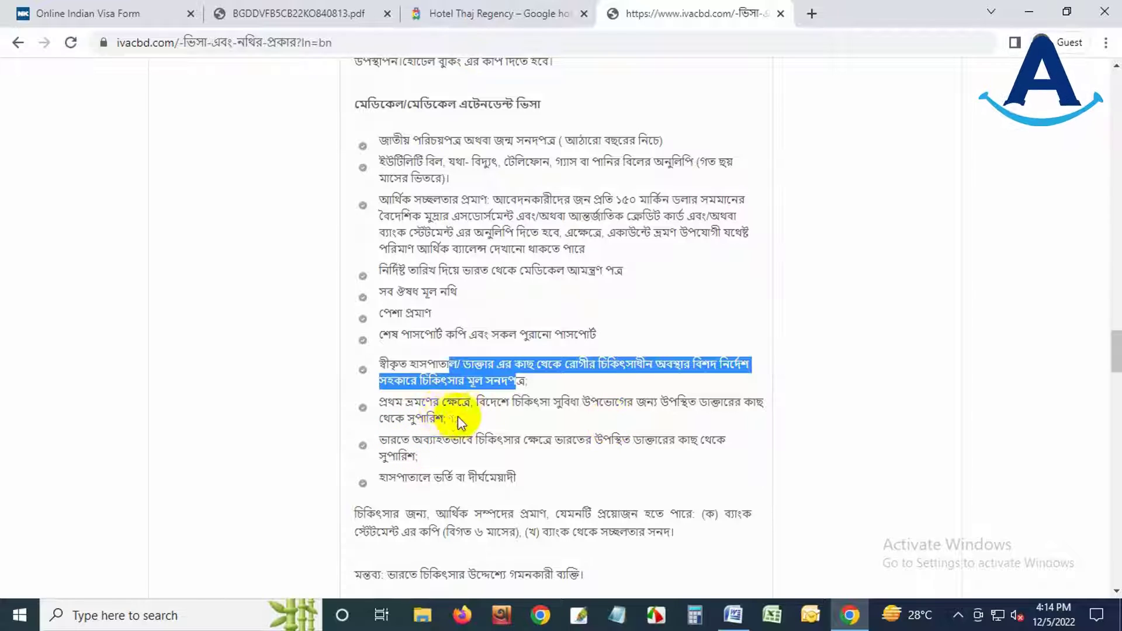
pyautogui.moveTo(455, 417); pyautogui.dragTo(377, 403)
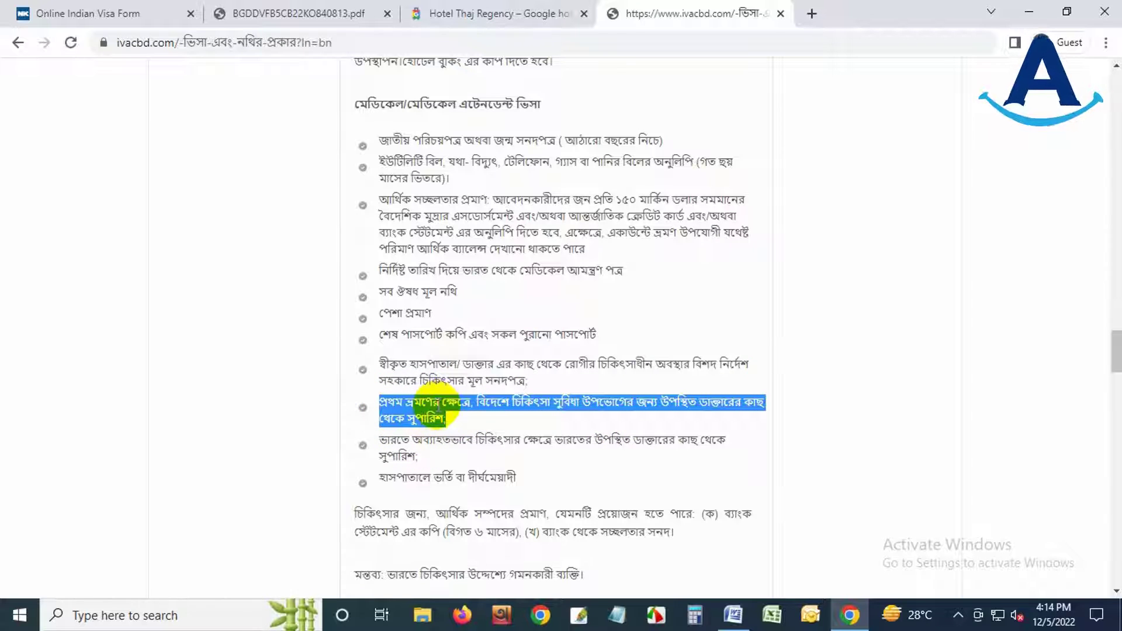
pyautogui.doubleClick(425, 418)
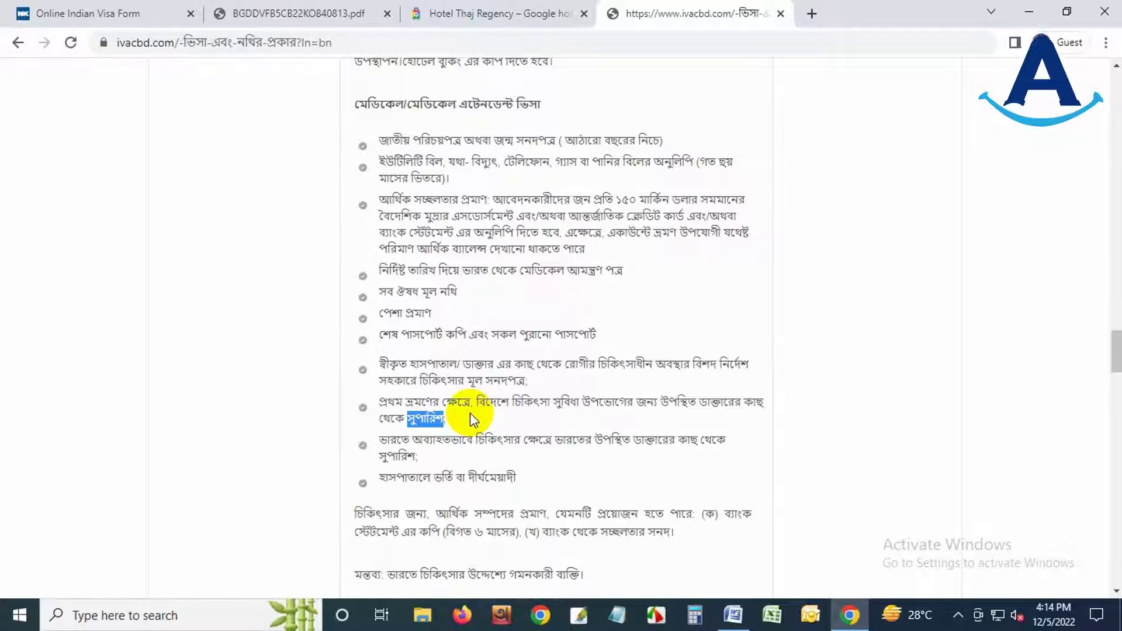
pyautogui.moveTo(470, 413); pyautogui.dragTo(439, 459)
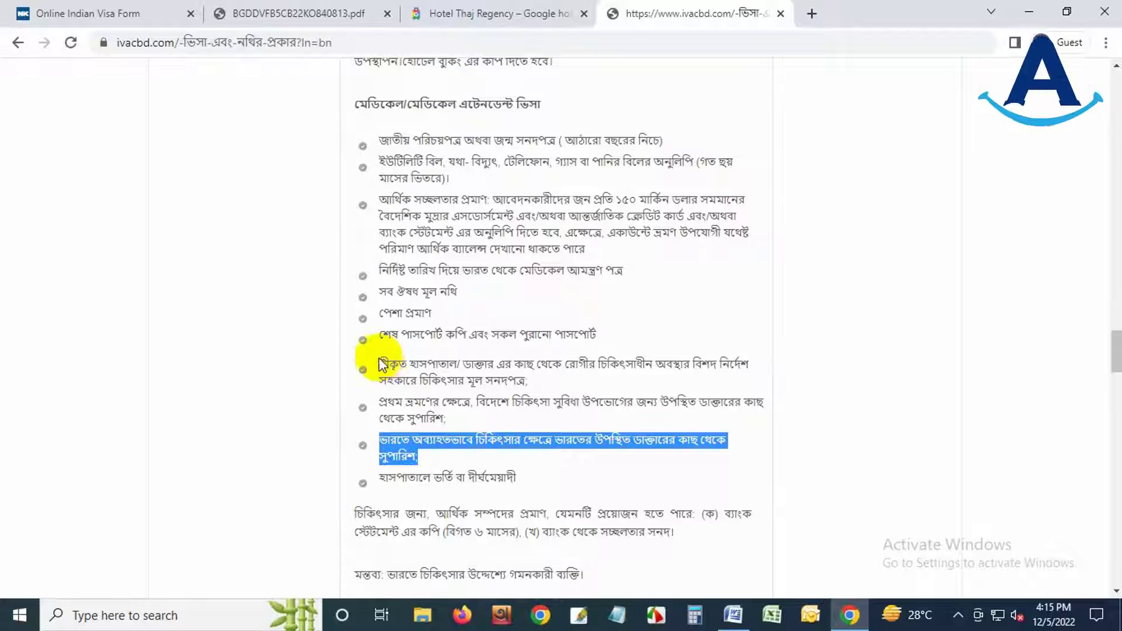
pyautogui.moveTo(381, 363); pyautogui.dragTo(431, 455)
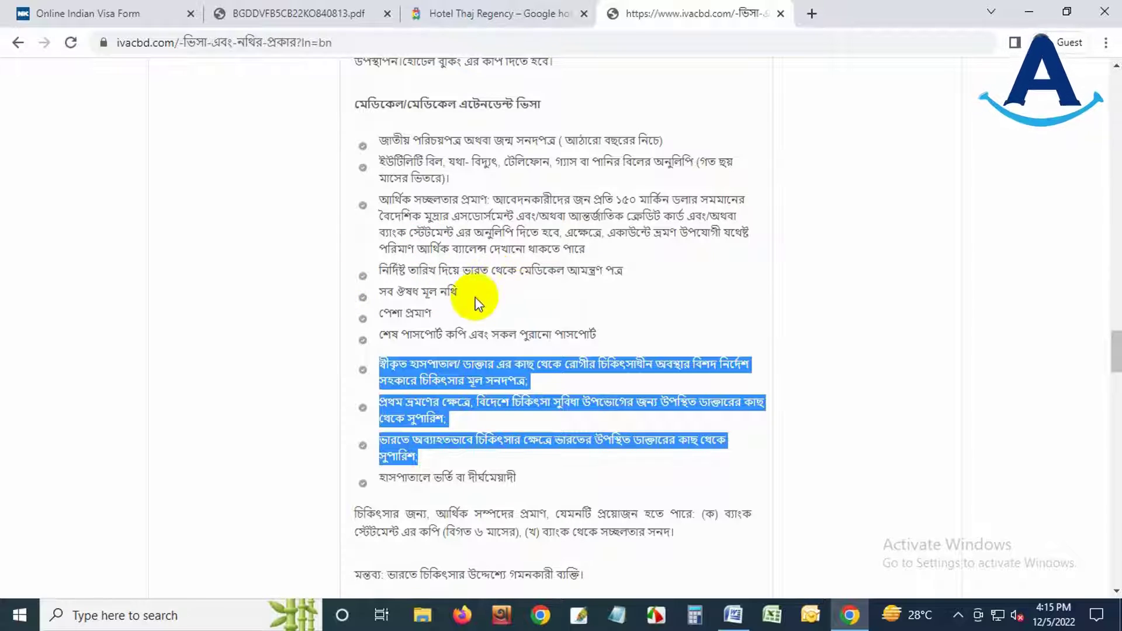
pyautogui.moveTo(520, 270); pyautogui.dragTo(636, 279)
pyautogui.click(582, 271)
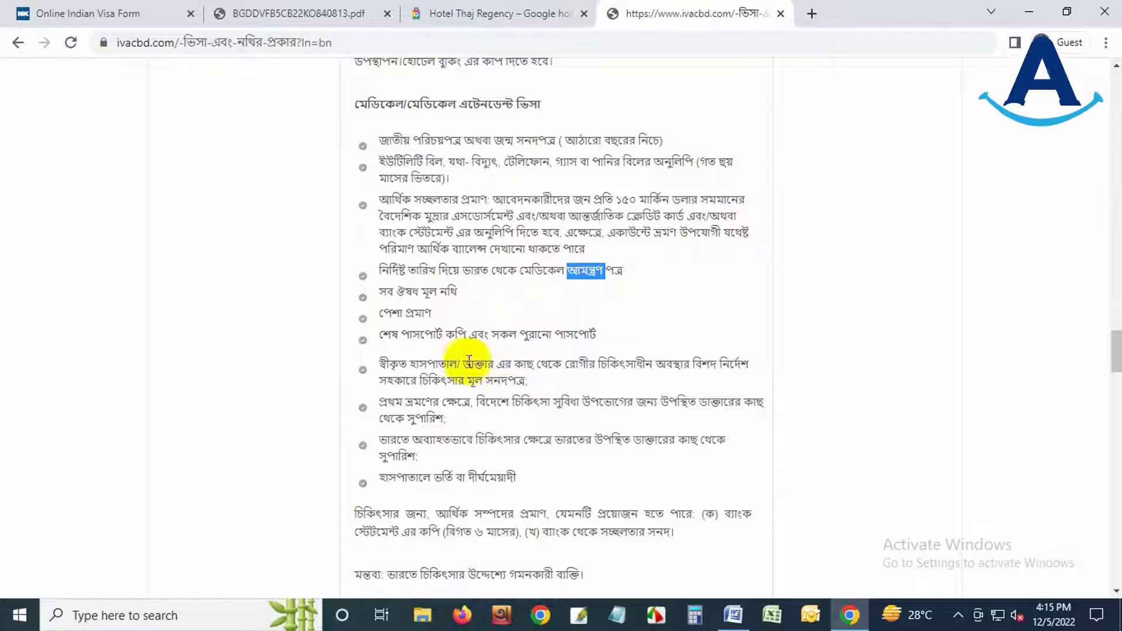
pyautogui.moveTo(464, 362); pyautogui.dragTo(490, 361)
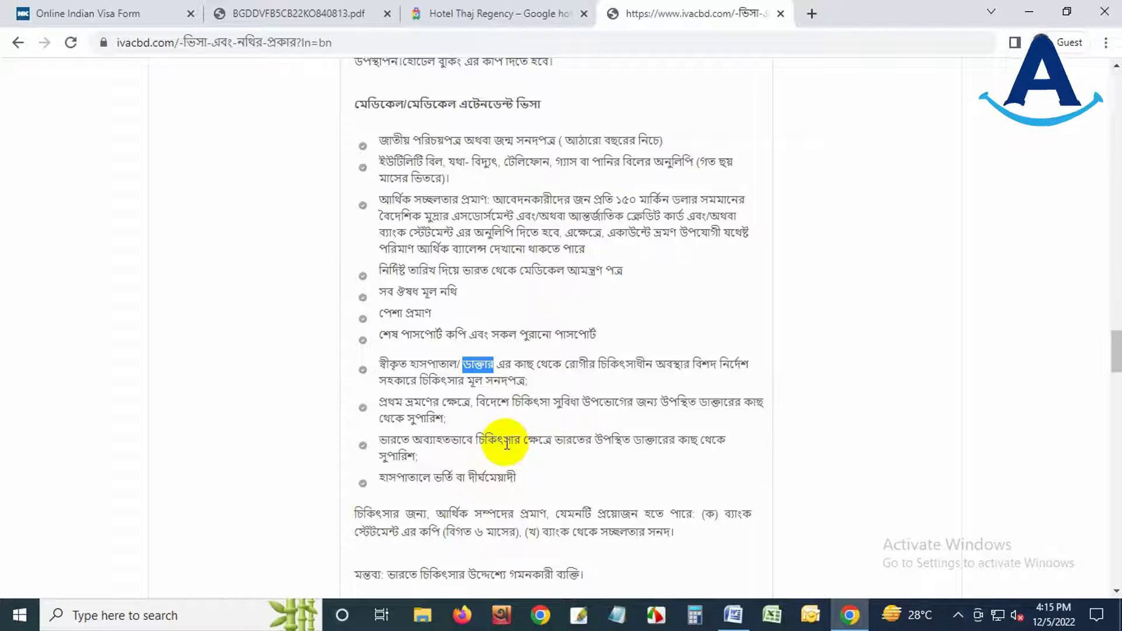
pyautogui.scroll(-3, 507, 444)
pyautogui.scroll(4, 506, 449)
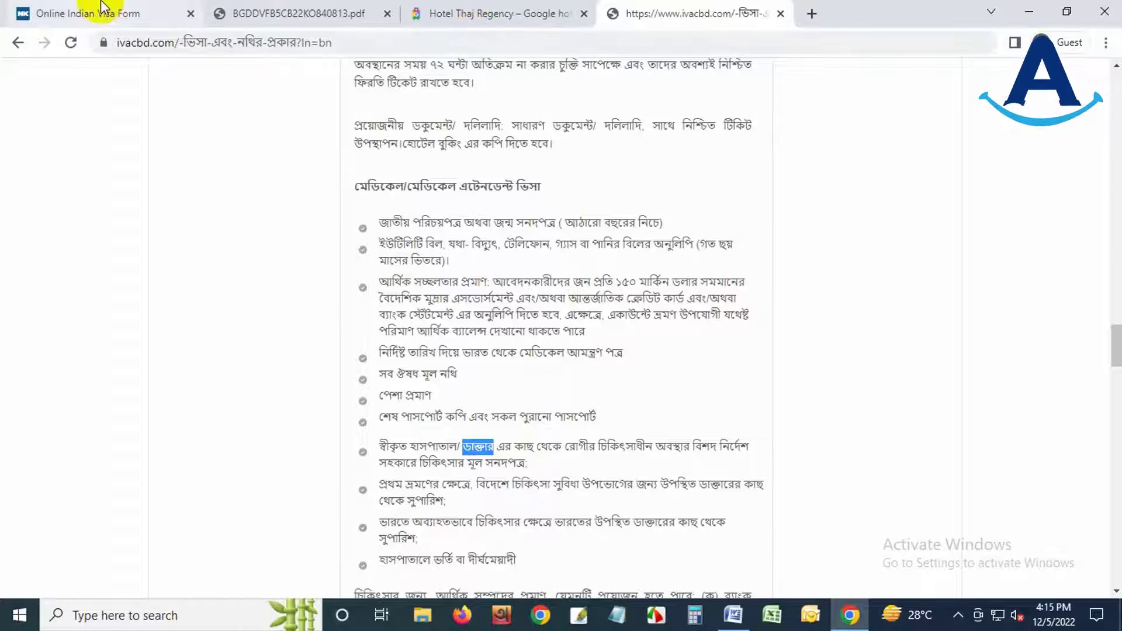
# - From the IVAC home page, open ভিসা ফি and review the ৮০০ taka processing fee table
pyautogui.click(18, 43)
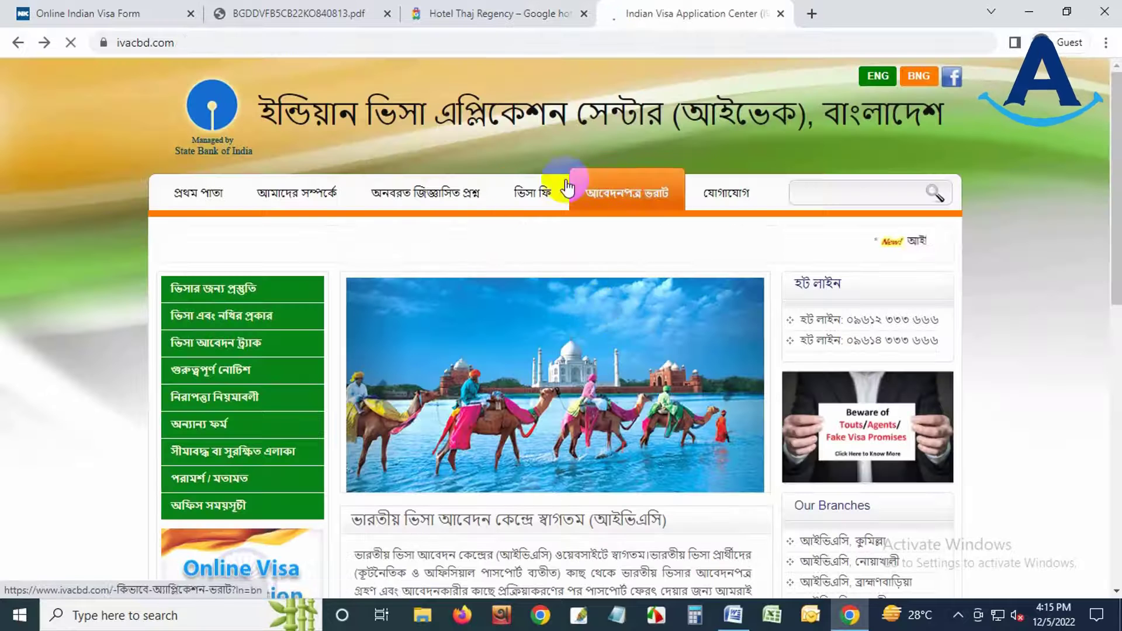
pyautogui.click(518, 199)
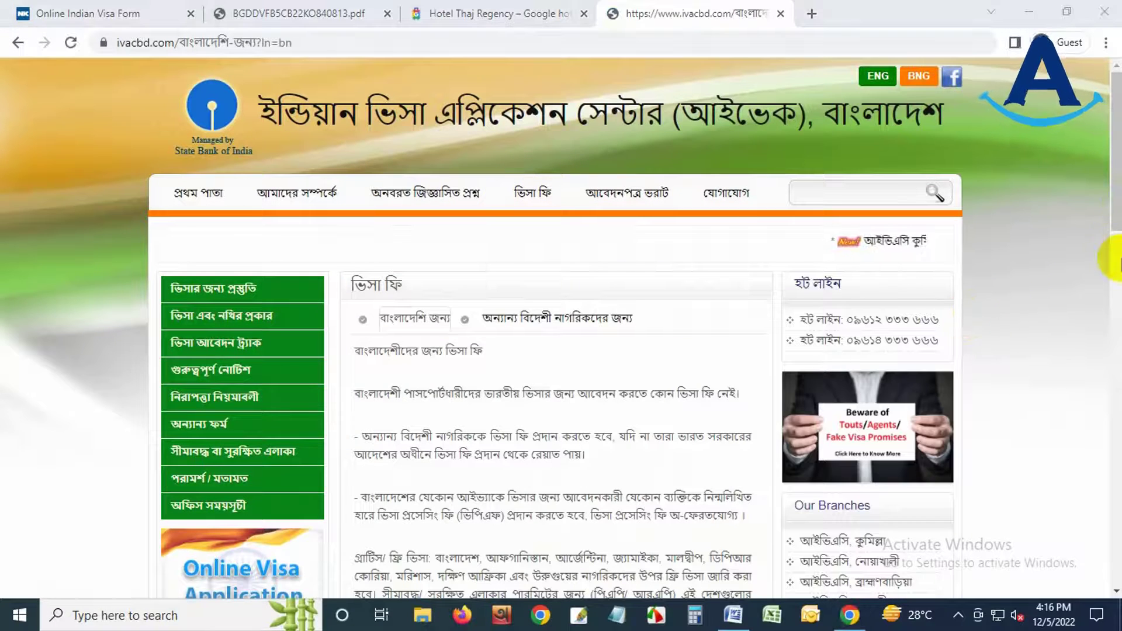
pyautogui.moveTo(1114, 281); pyautogui.dragTo(1117, 416)
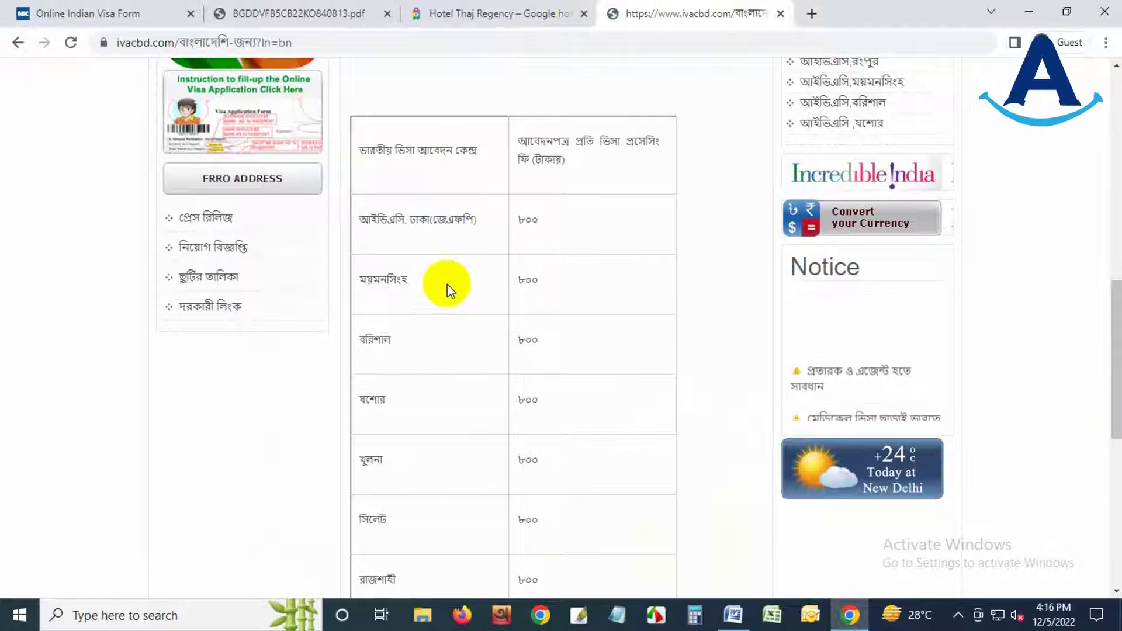
pyautogui.scroll(-5, 431, 419)
pyautogui.scroll(-4, 541, 368)
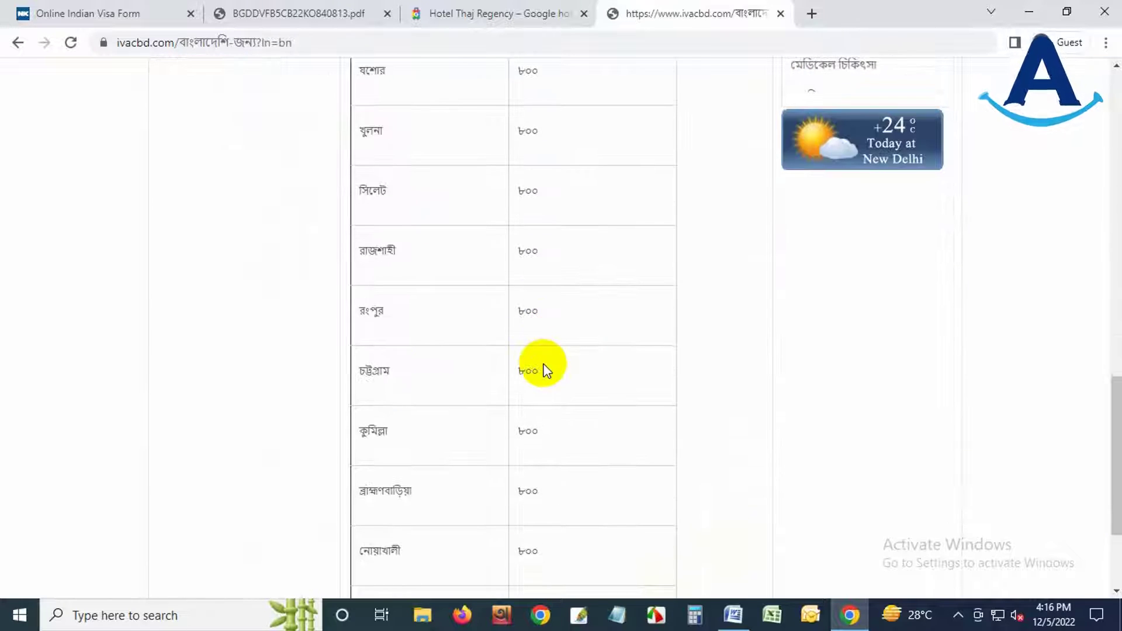
pyautogui.scroll(7, 547, 382)
pyautogui.scroll(5, 548, 382)
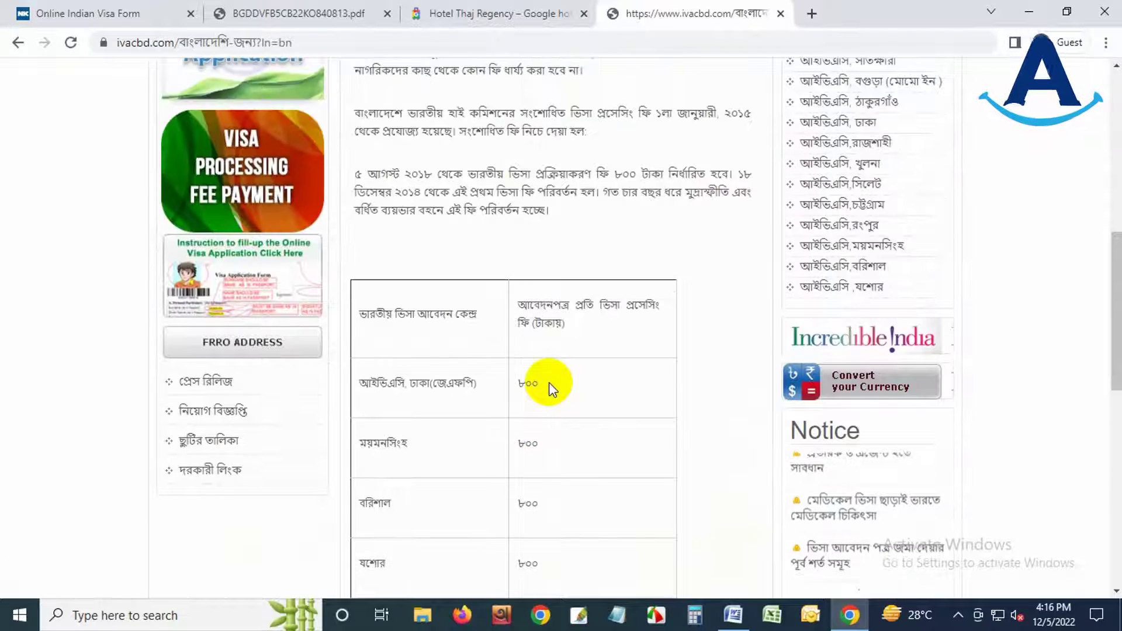
pyautogui.scroll(-4, 548, 382)
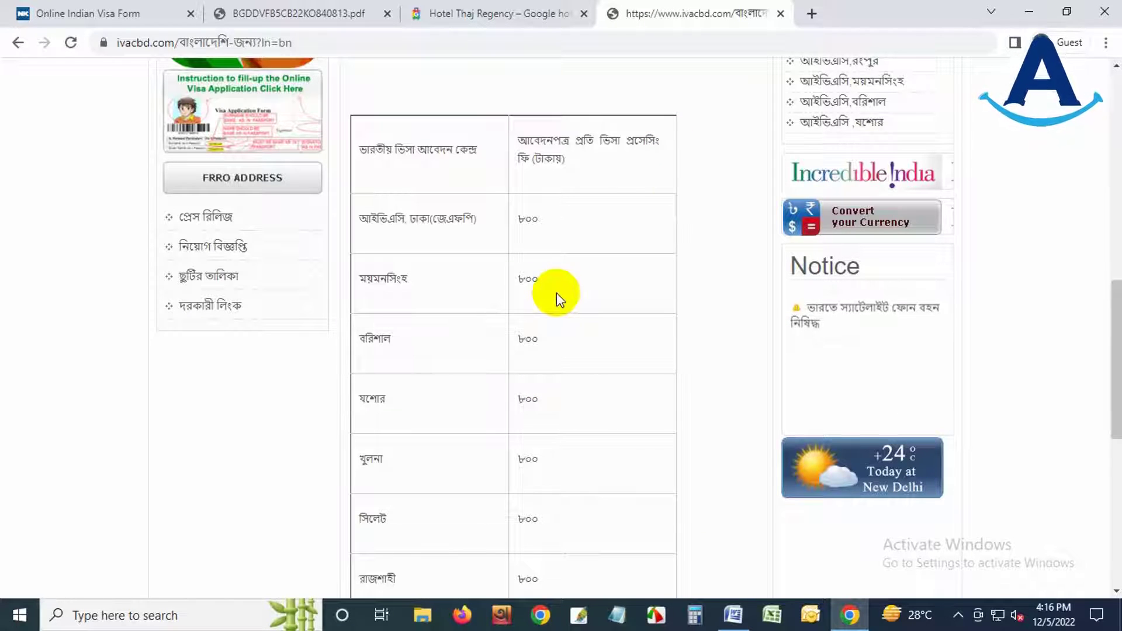
pyautogui.scroll(3, 554, 304)
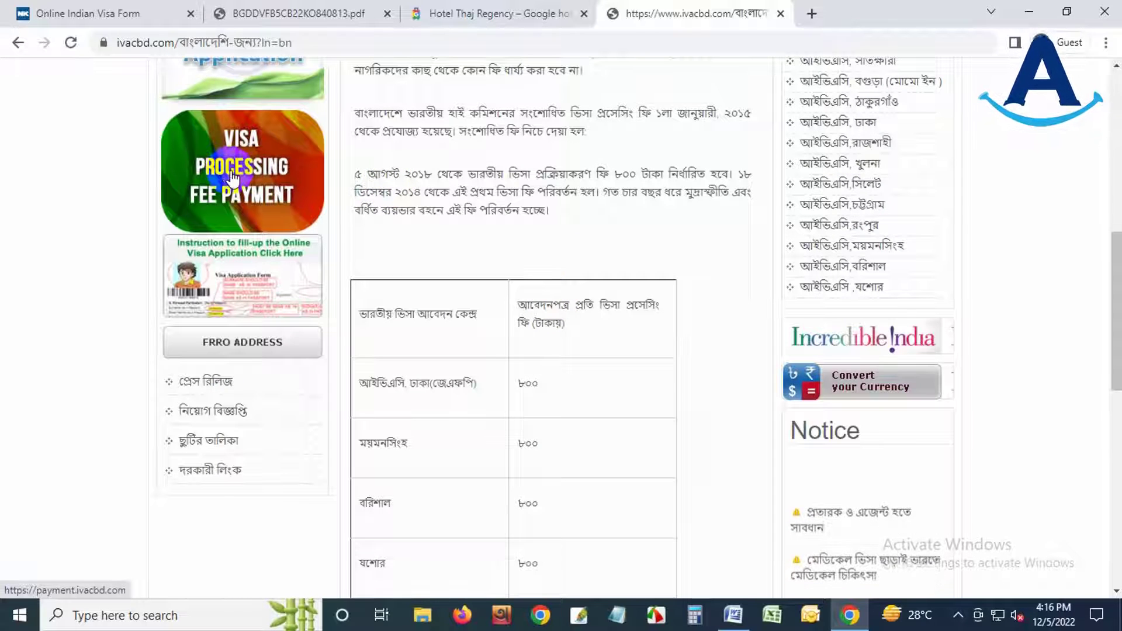
pyautogui.scroll(3, 601, 401)
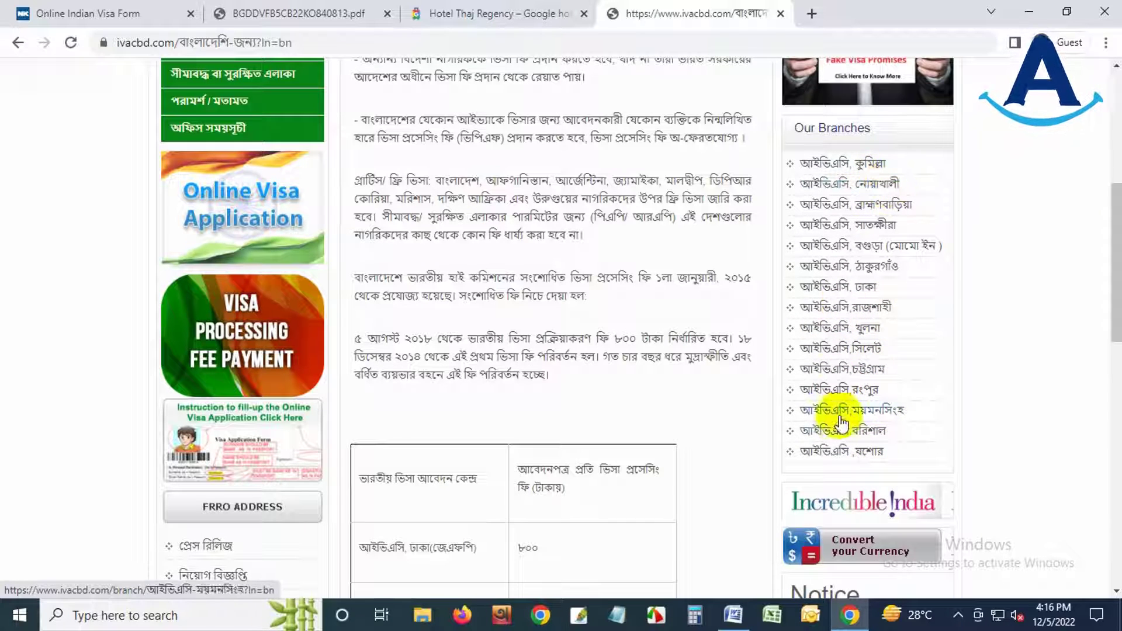
# - View the Comilla and Dhaka branch address pages, return to the fee page, and minimize Chrome
pyautogui.click(865, 168)
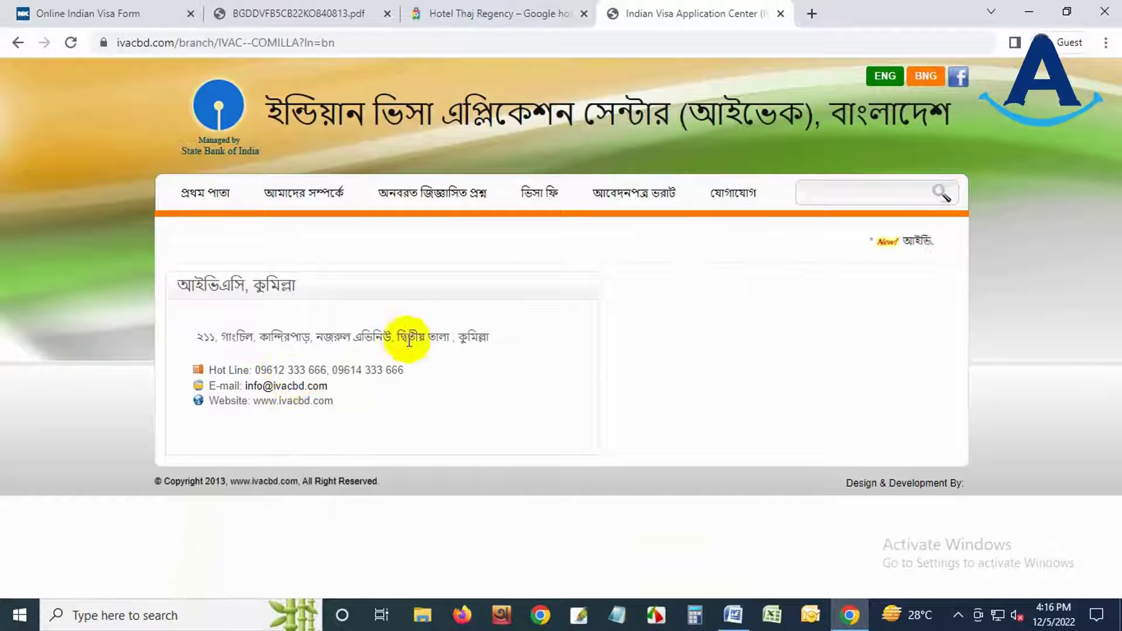
pyautogui.click(18, 44)
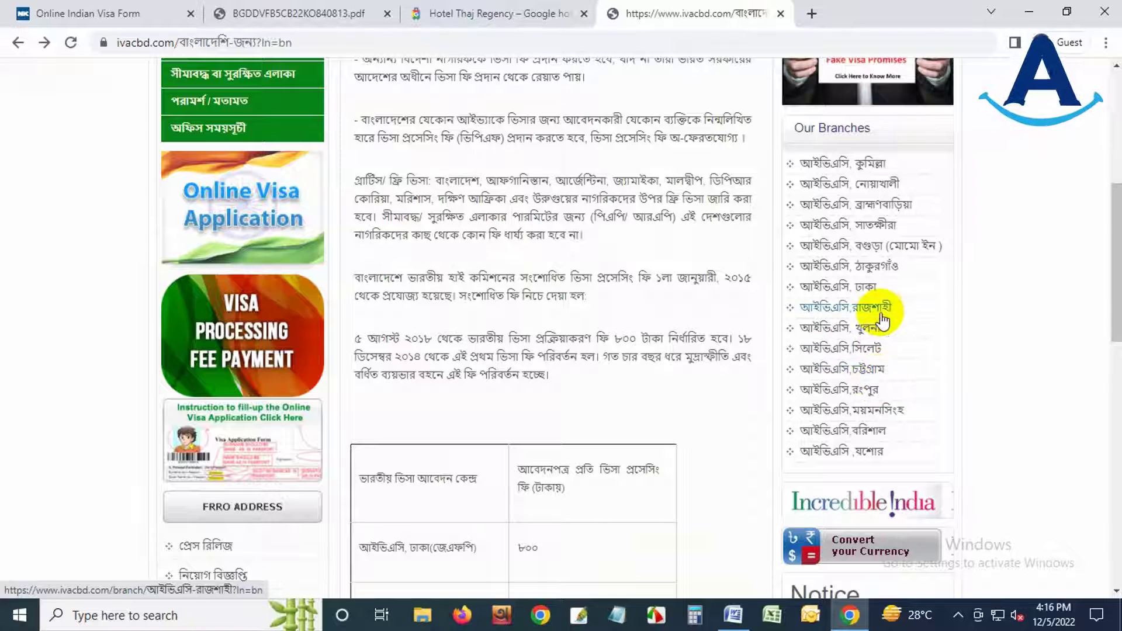
pyautogui.click(868, 288)
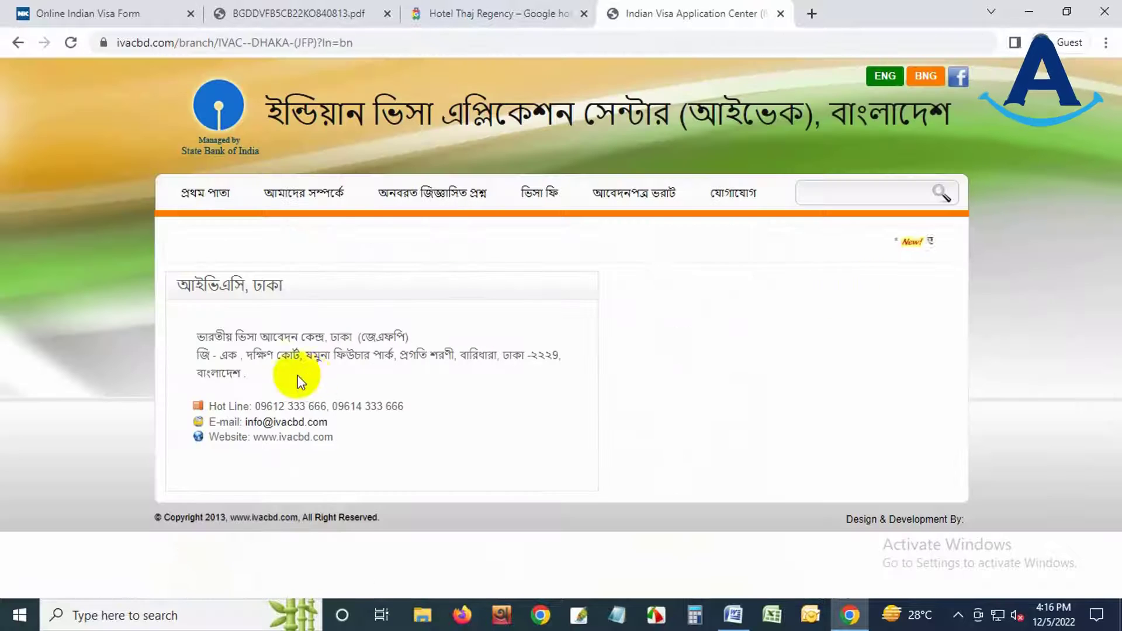
pyautogui.click(16, 43)
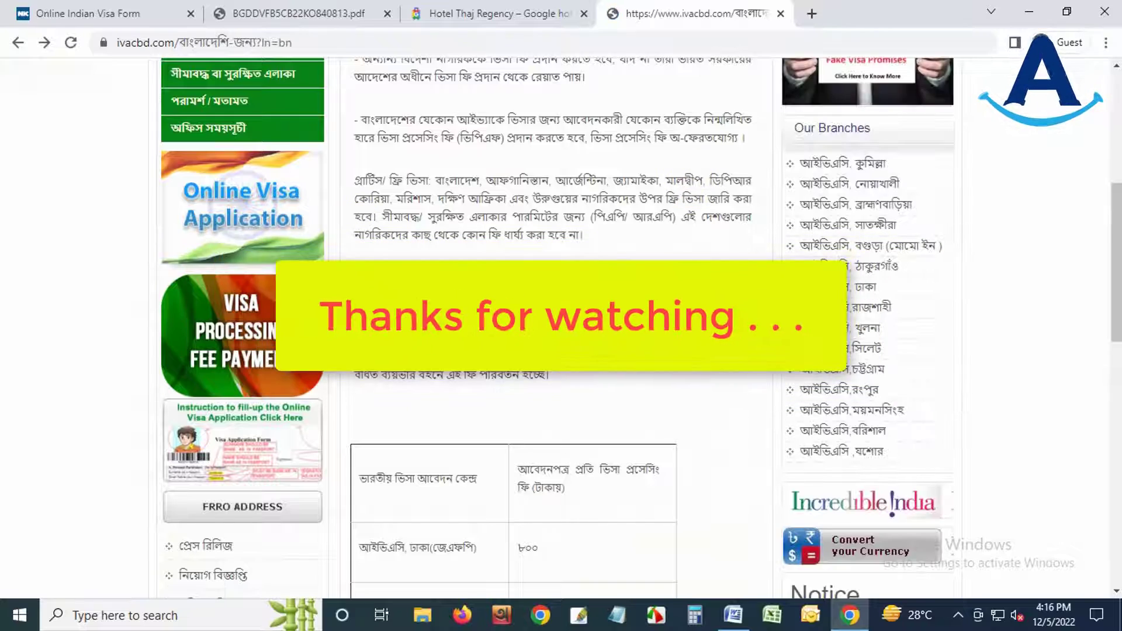
pyautogui.scroll(10, 549, 292)
pyautogui.click(1030, 10)
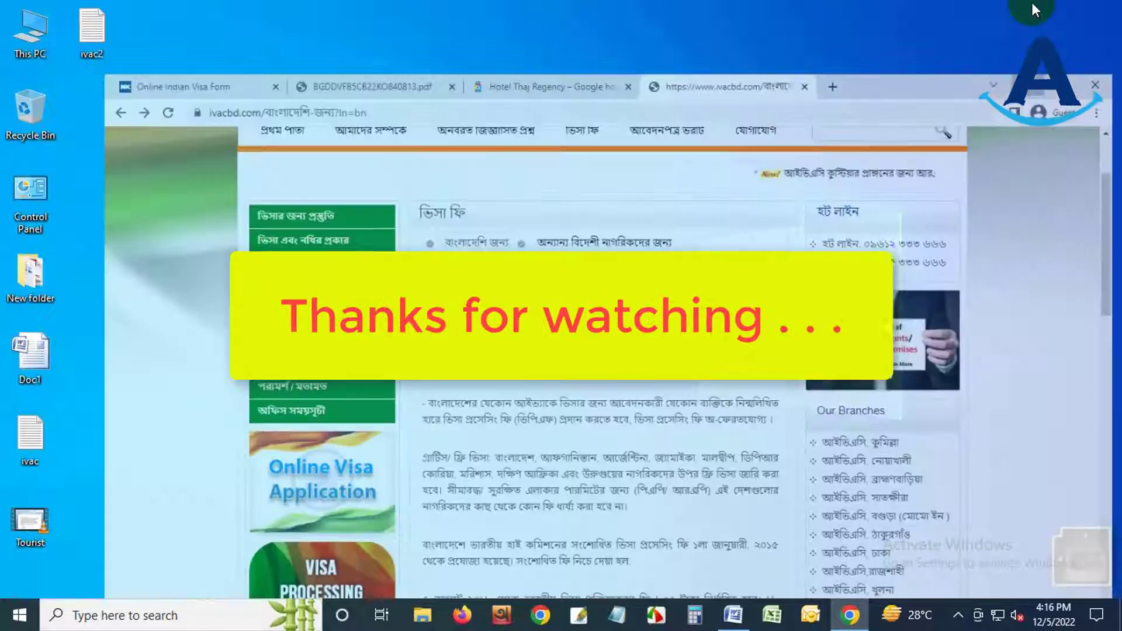